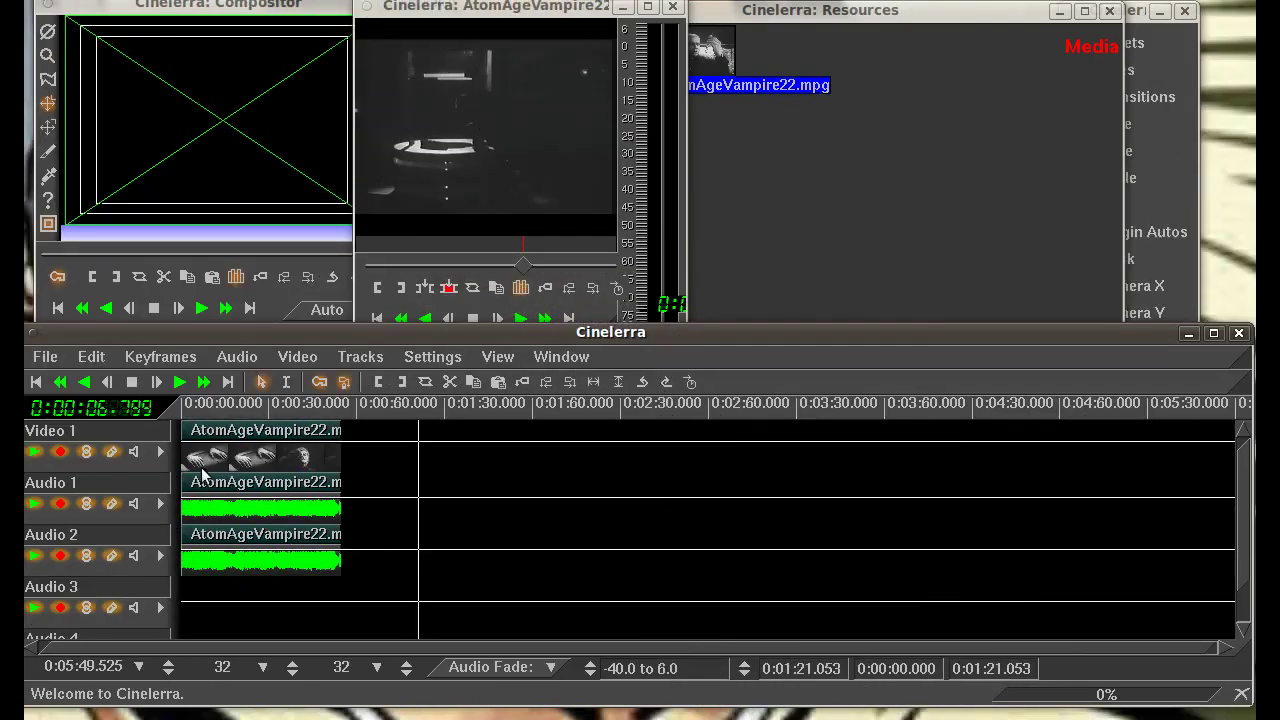
Step: Place the playback position at about 0:00:05.799 in the AtomAgeVampire22 clip
{"action": "left_click", "coordinate": [199, 418]}
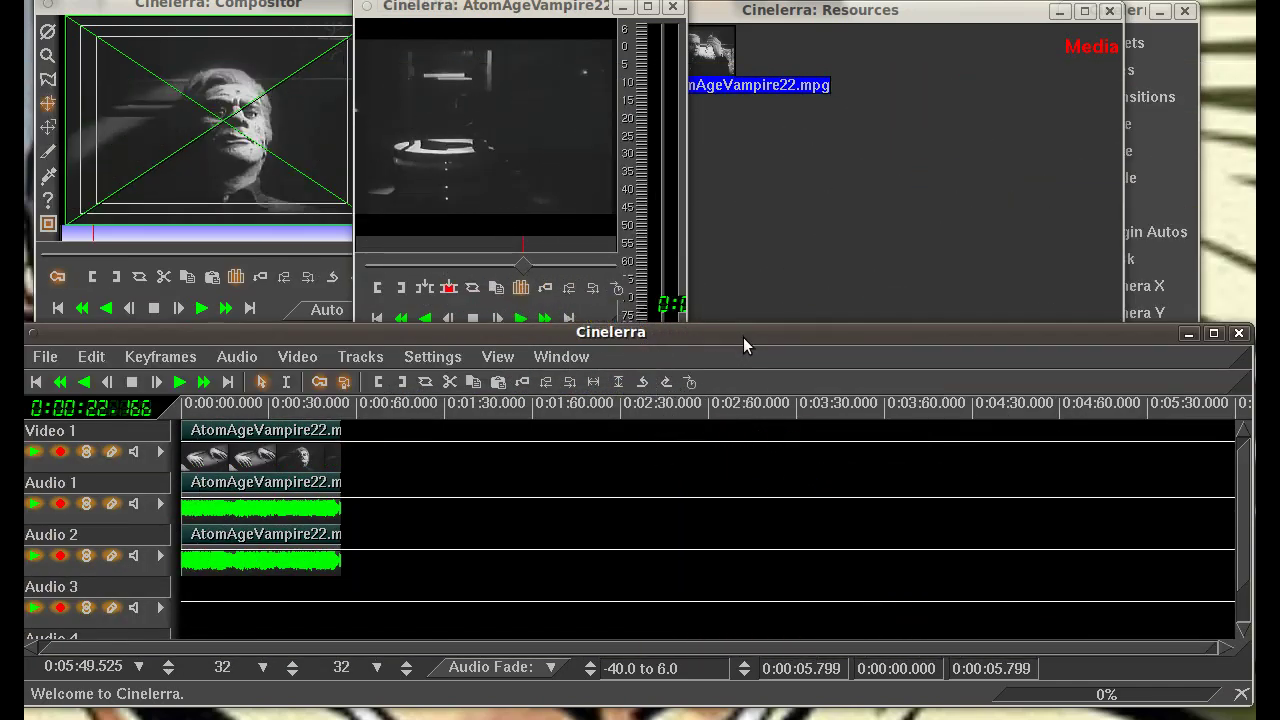
{"action": "left_click", "coordinate": [706, 410]}
{"action": "left_click", "coordinate": [666, 406]}
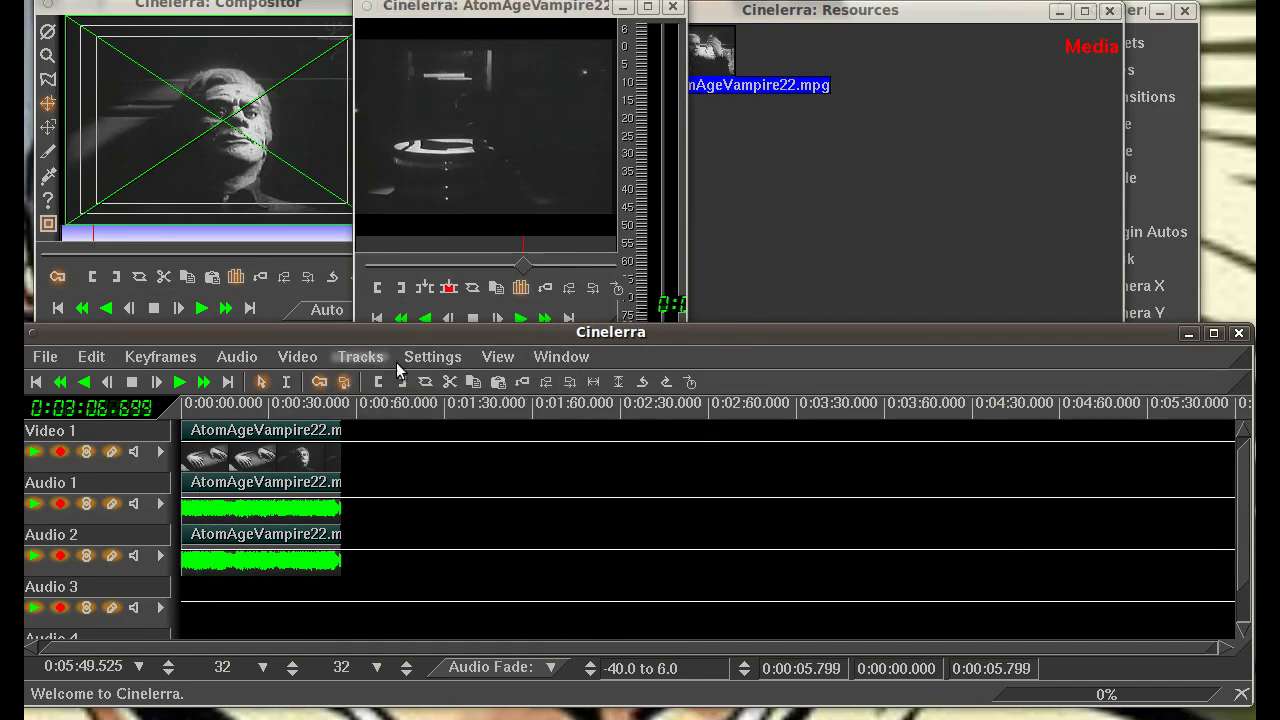
{"action": "left_click", "coordinate": [430, 357]}
{"action": "left_click", "coordinate": [430, 400]}
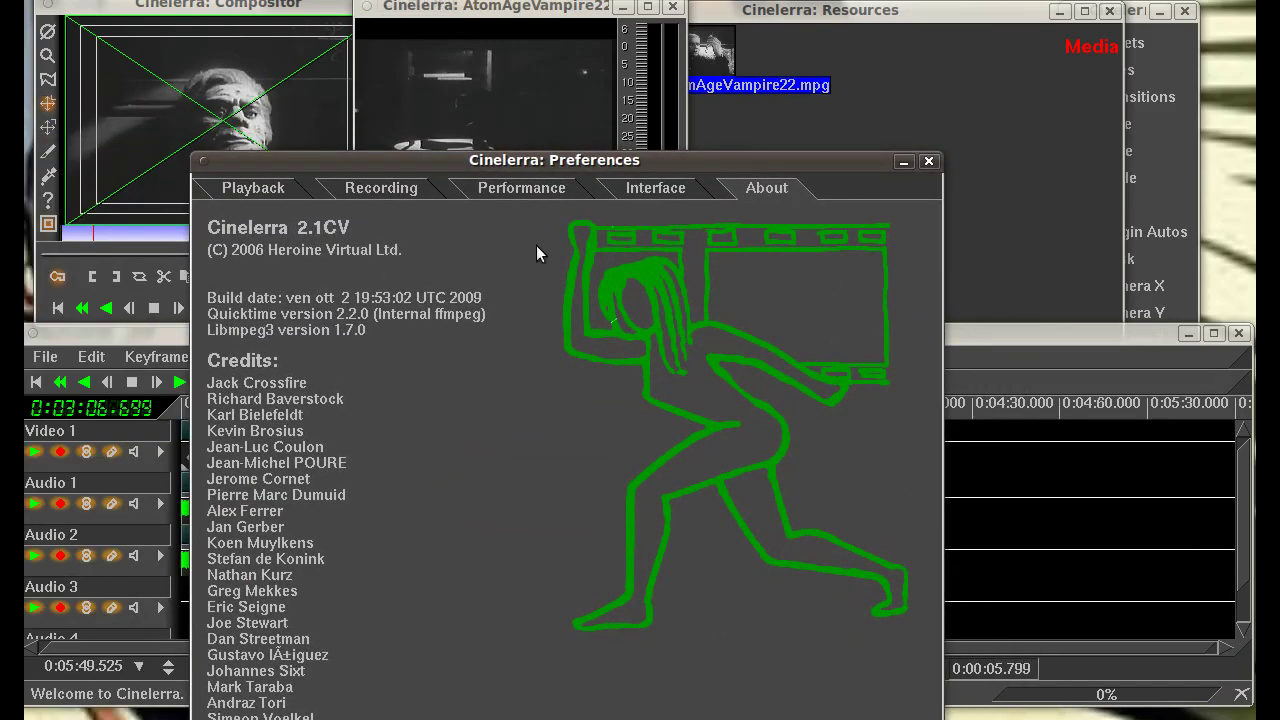
{"action": "left_click", "coordinate": [928, 162]}
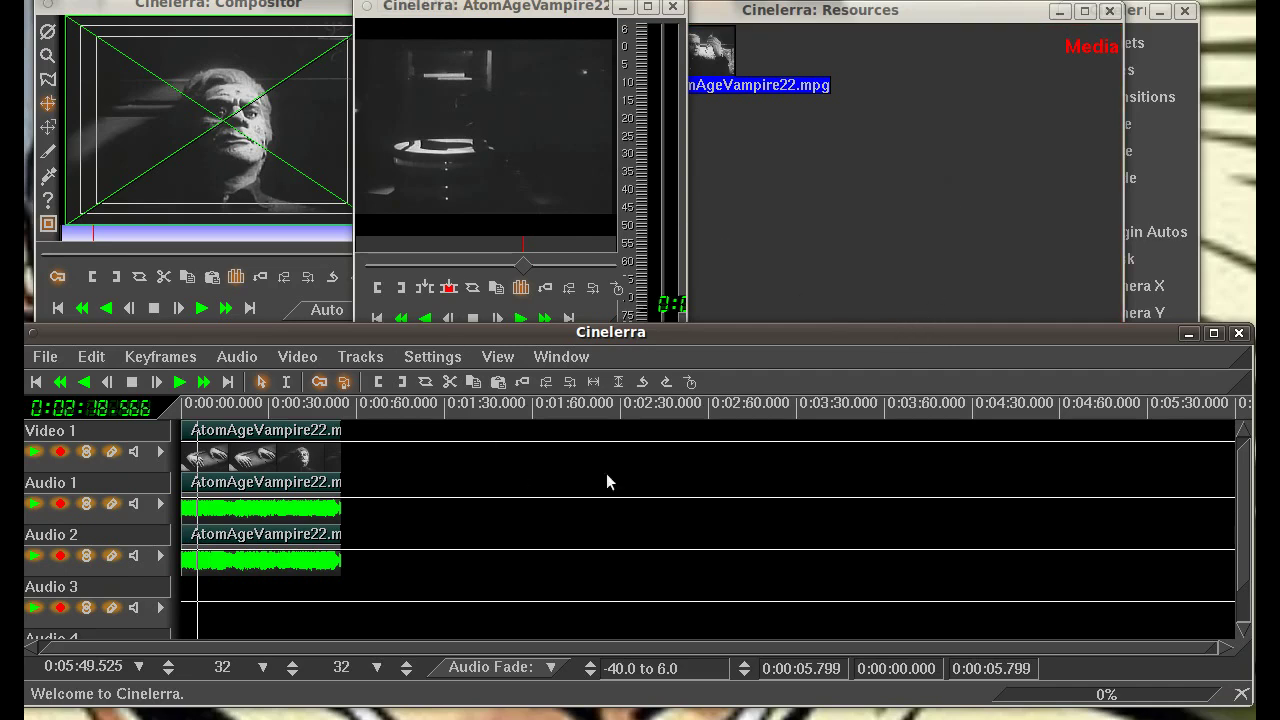
{"action": "mouse_move", "coordinate": [735, 337]}
{"action": "left_mouse_down"}
{"action": "mouse_move", "coordinate": [741, 378]}
{"action": "mouse_move", "coordinate": [738, 351]}
{"action": "left_mouse_up"}
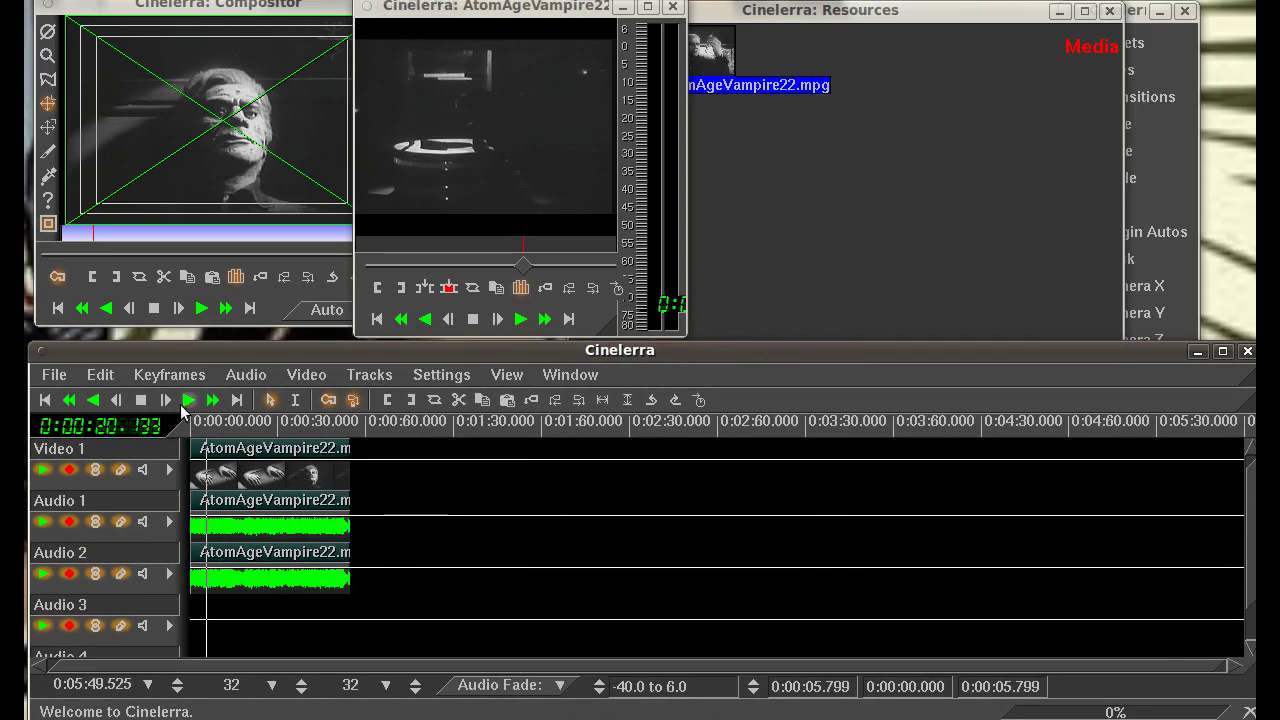
{"action": "left_click", "coordinate": [57, 377]}
{"action": "mouse_move", "coordinate": [160, 378]}
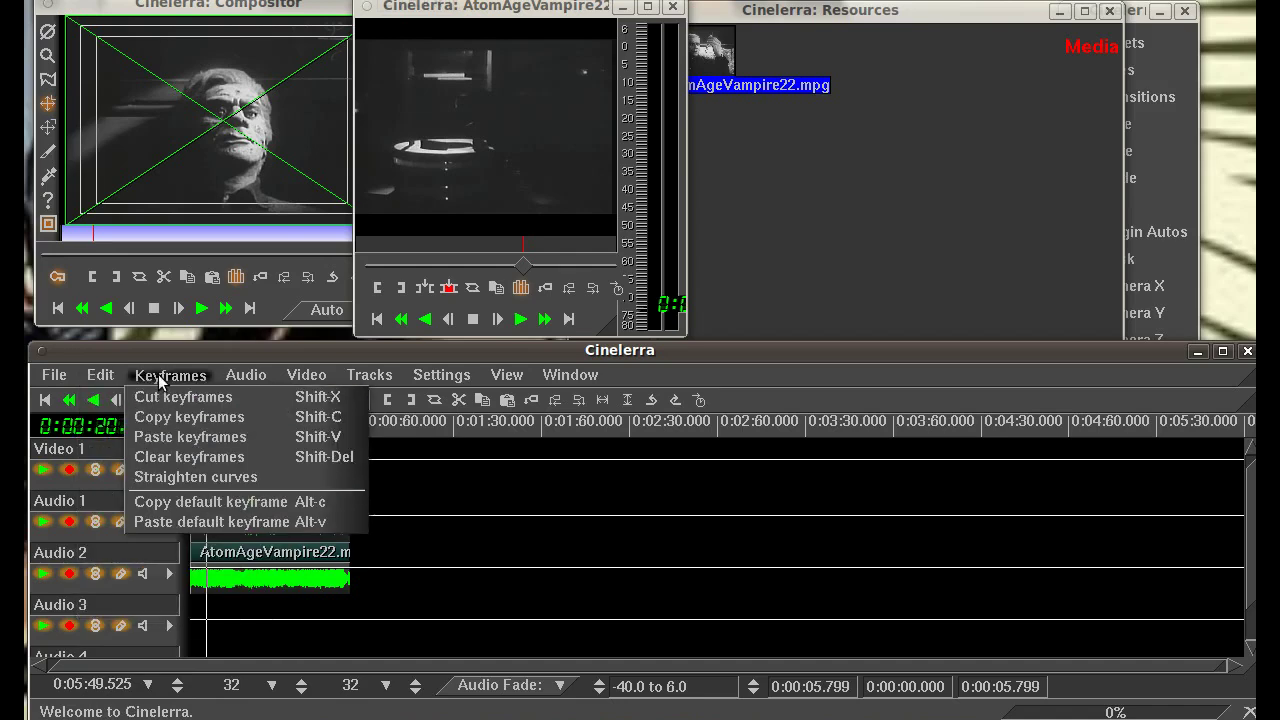
{"action": "mouse_move", "coordinate": [302, 383]}
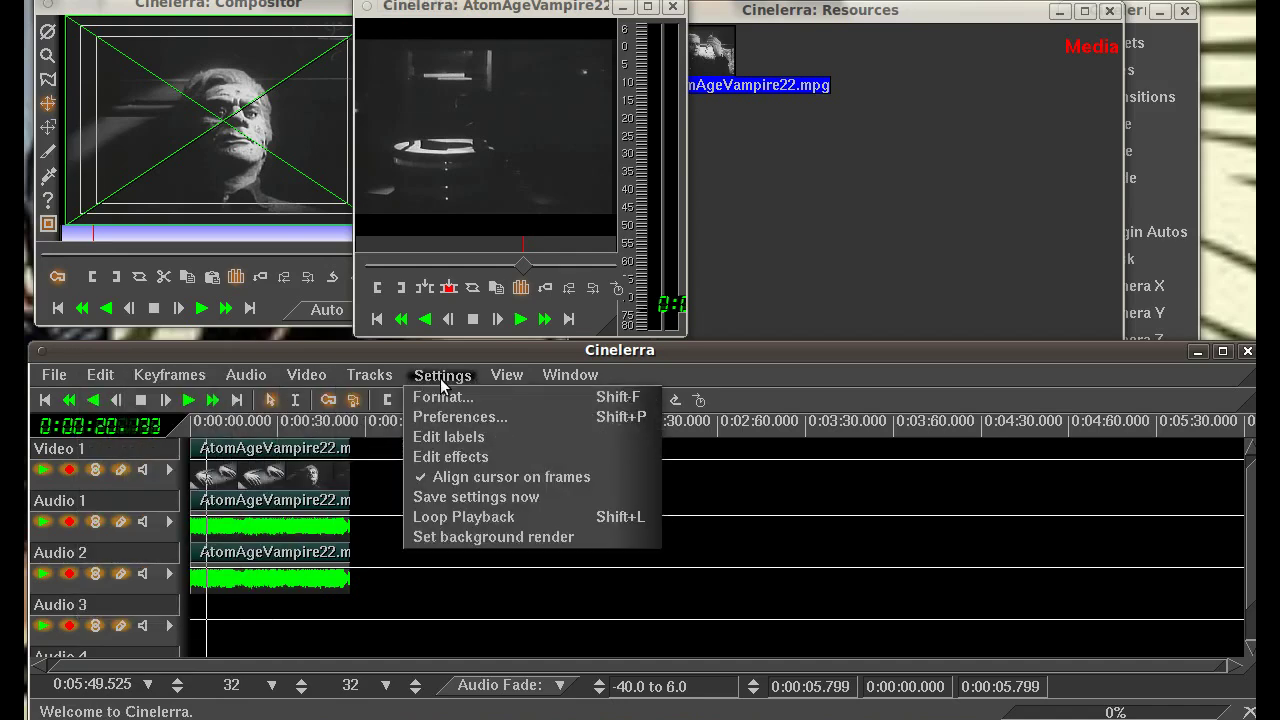
{"action": "mouse_move", "coordinate": [575, 386]}
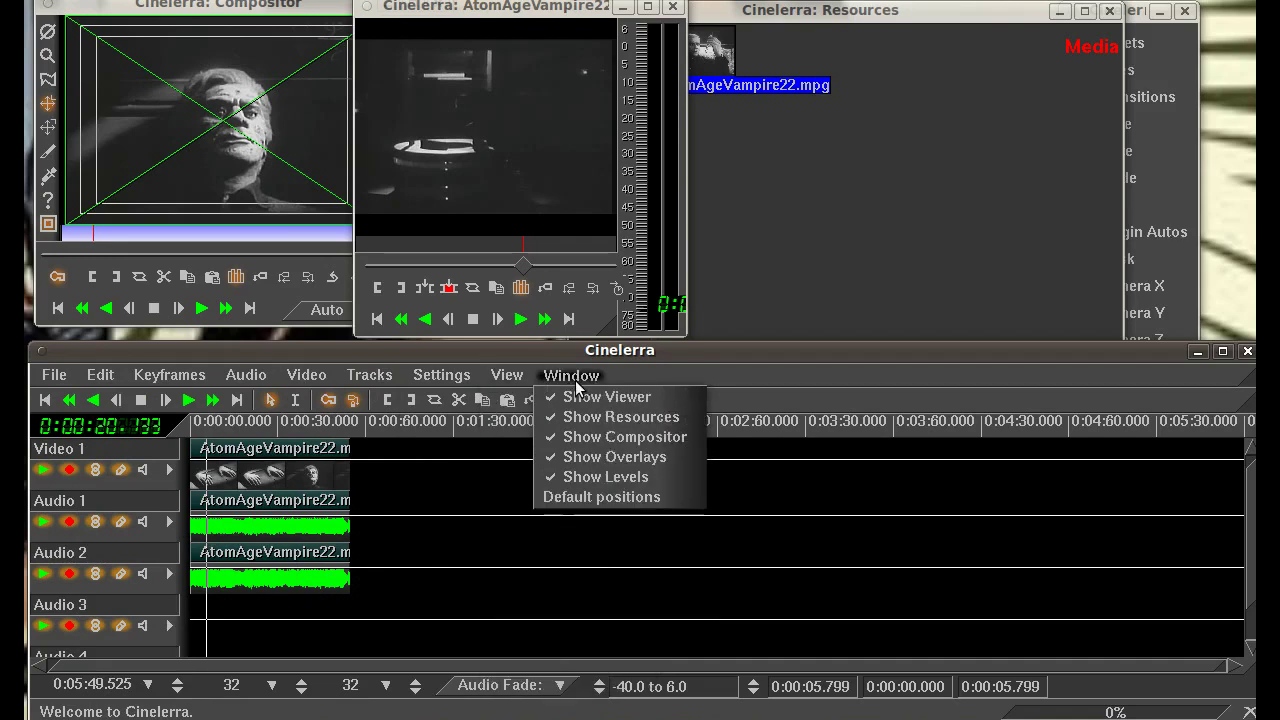
{"action": "left_click", "coordinate": [55, 482]}
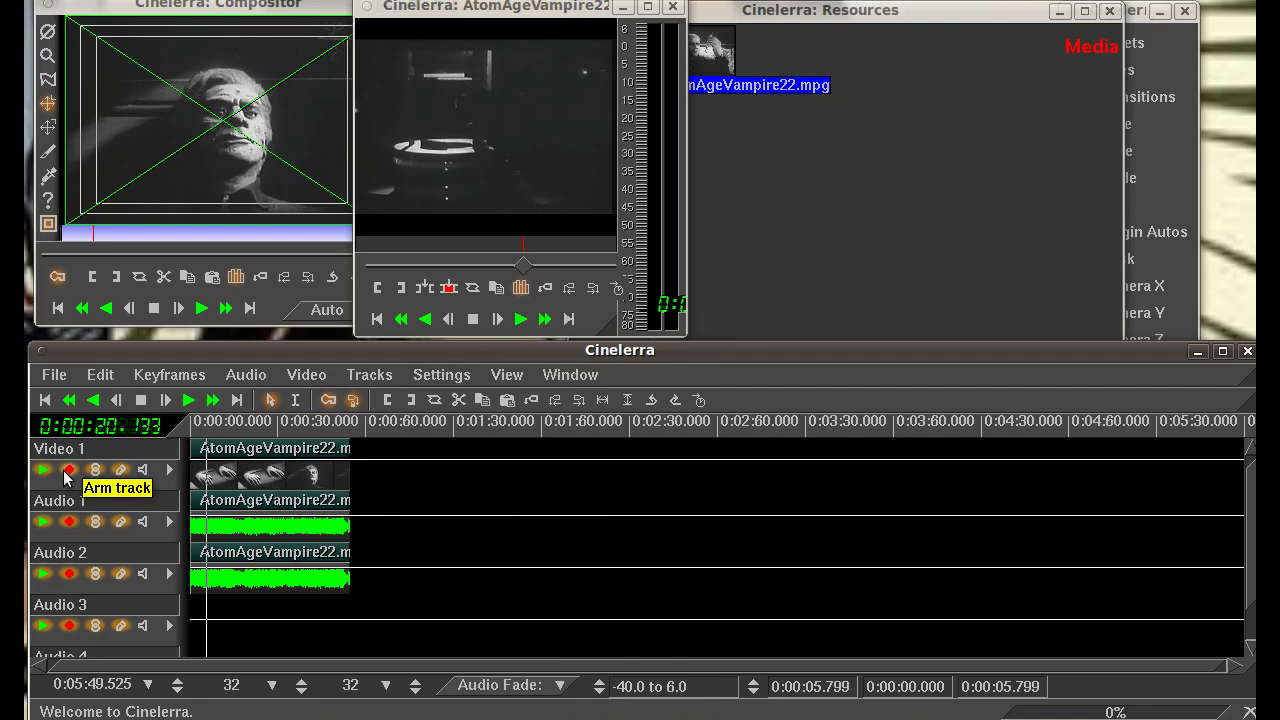
{"action": "left_click", "coordinate": [66, 472]}
{"action": "left_click", "coordinate": [65, 471]}
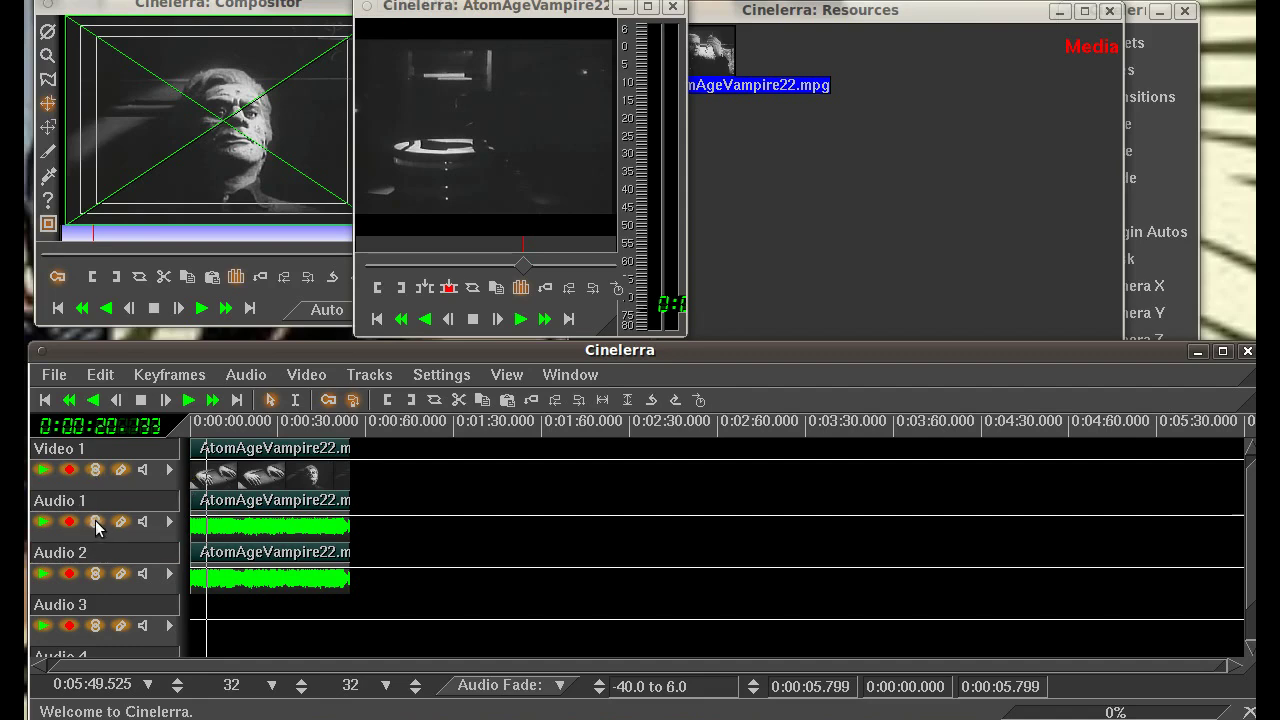
{"action": "left_click", "coordinate": [294, 516]}
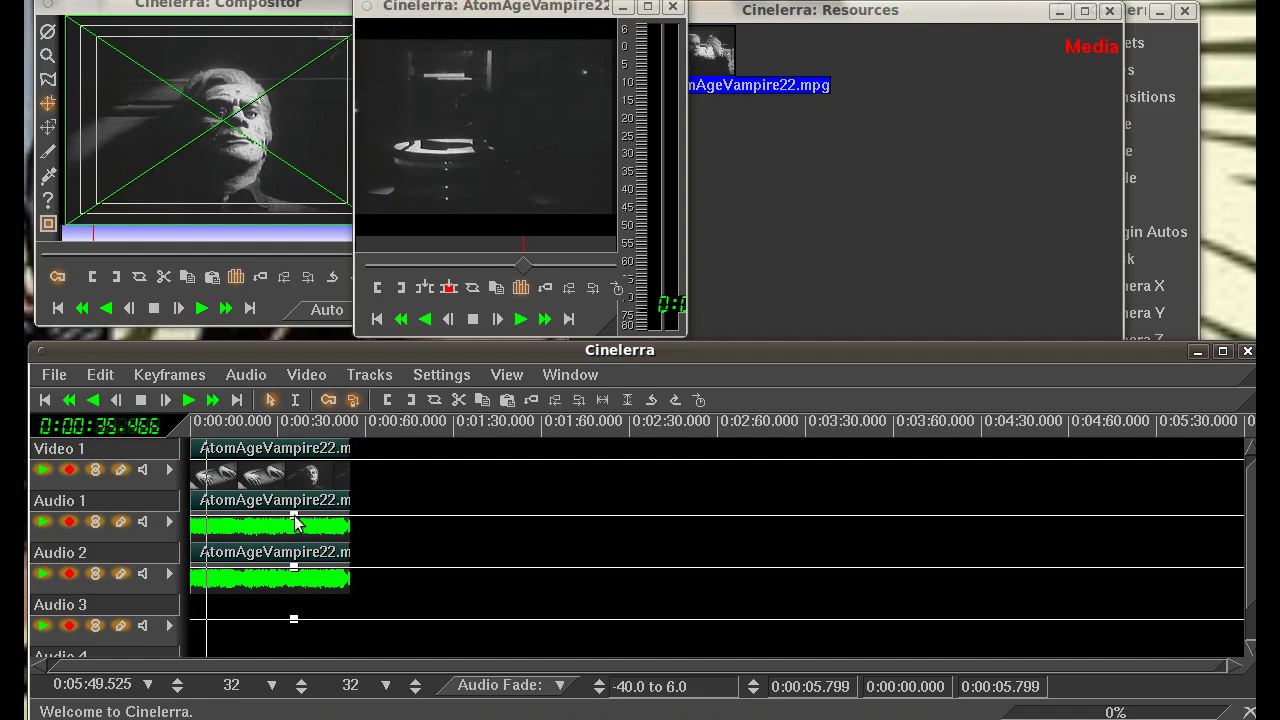
{"action": "mouse_move", "coordinate": [294, 516]}
{"action": "left_mouse_down"}
{"action": "mouse_move", "coordinate": [294, 534]}
{"action": "mouse_move", "coordinate": [292, 512]}
{"action": "left_mouse_up"}
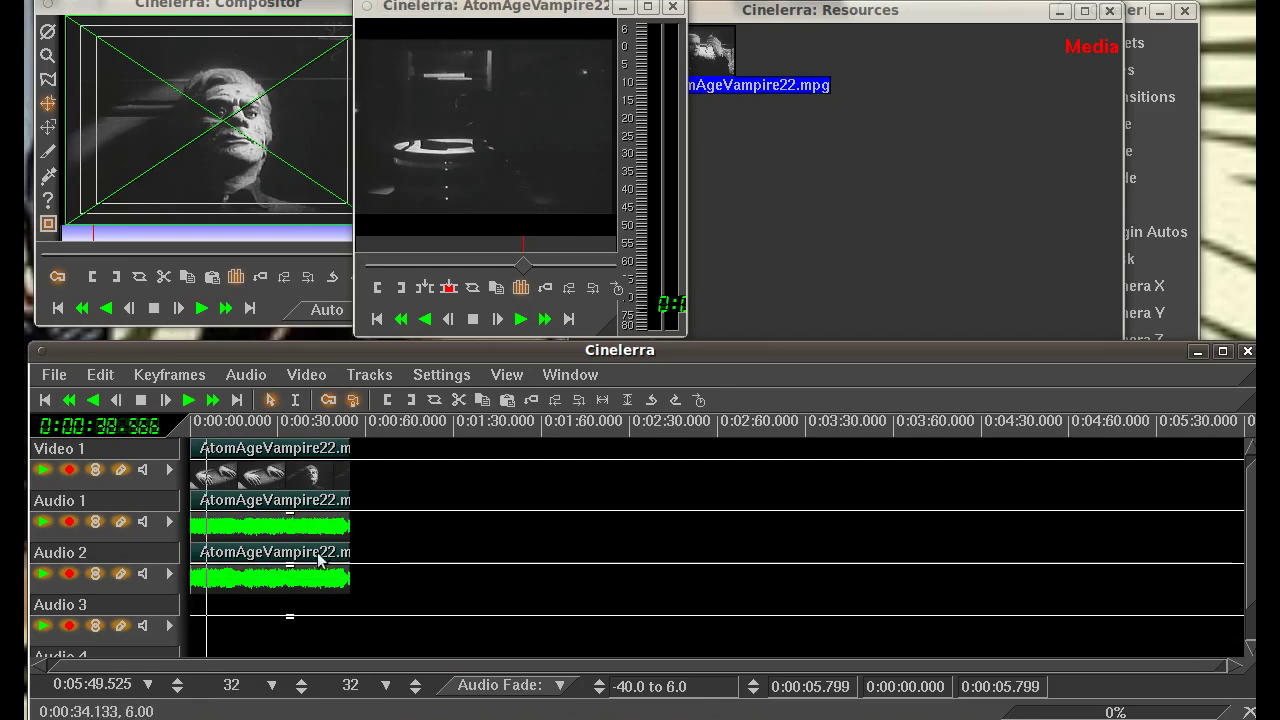
{"action": "left_click", "coordinate": [259, 514]}
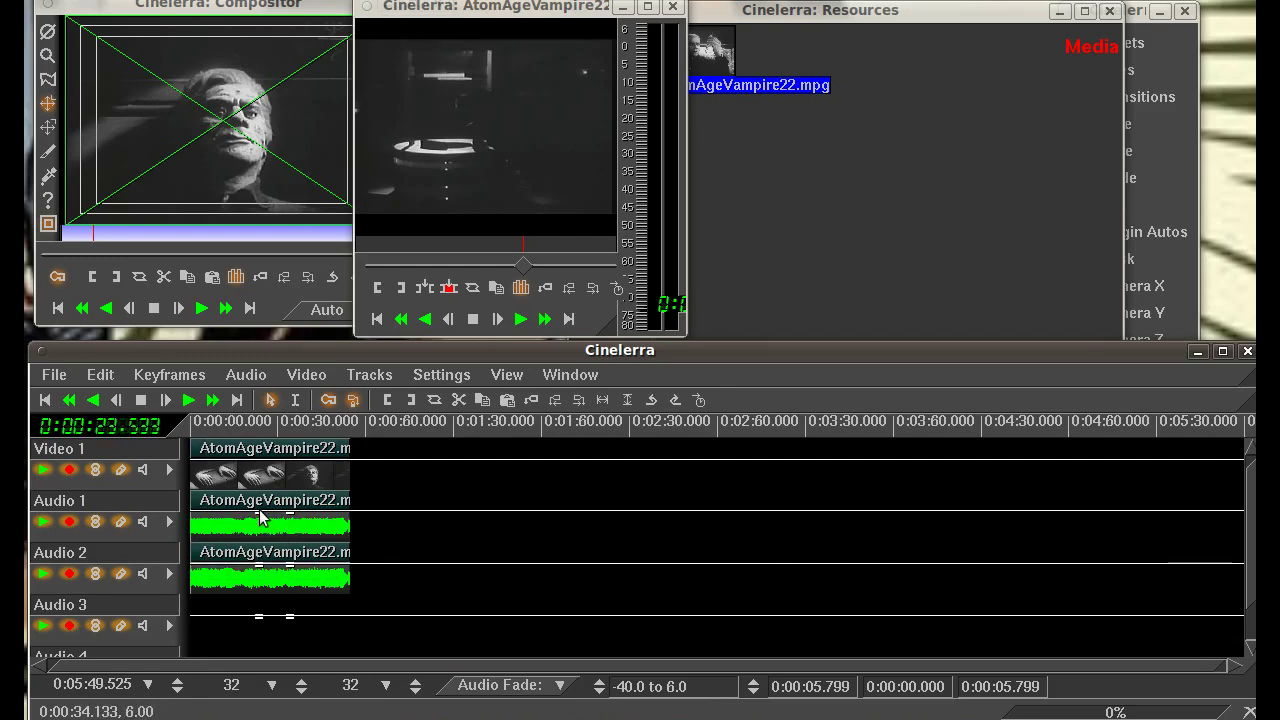
{"action": "mouse_move", "coordinate": [259, 517]}
{"action": "left_mouse_down"}
{"action": "mouse_move", "coordinate": [266, 541]}
{"action": "mouse_move", "coordinate": [266, 530]}
{"action": "left_mouse_up"}
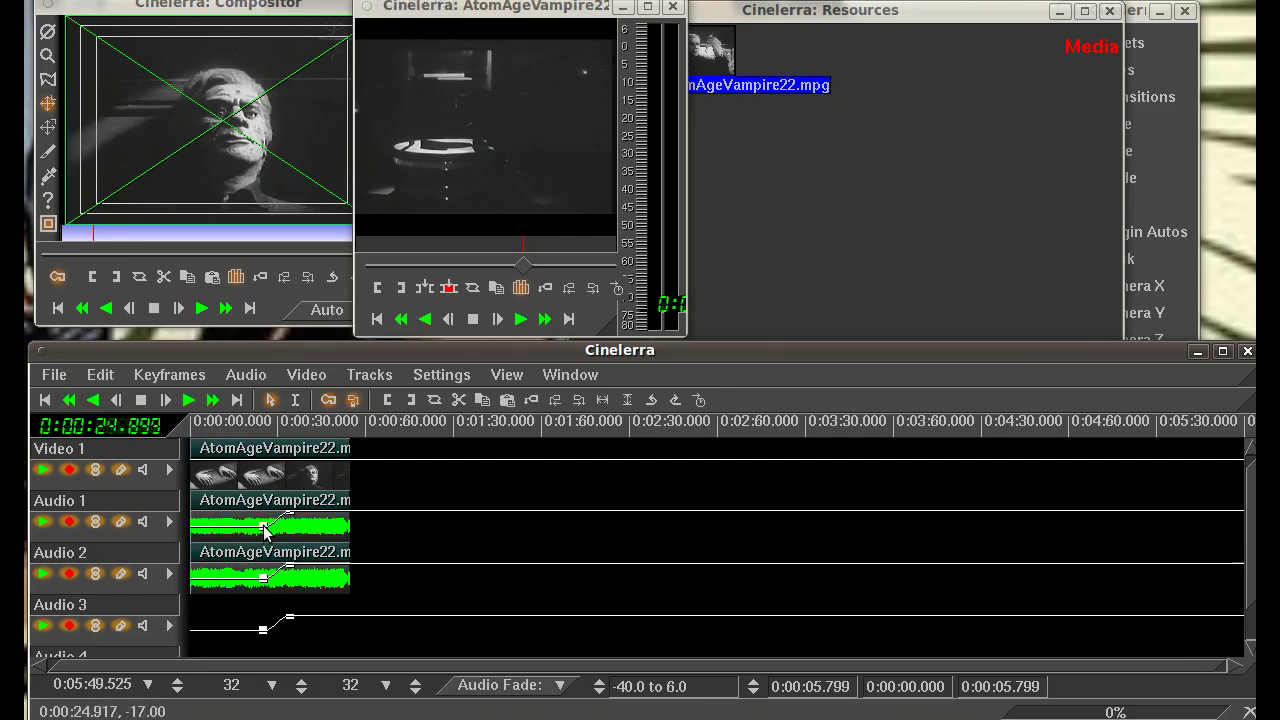
{"action": "mouse_move", "coordinate": [266, 530]}
{"action": "left_mouse_down"}
{"action": "mouse_move", "coordinate": [268, 515]}
{"action": "mouse_move", "coordinate": [271, 591]}
{"action": "mouse_move", "coordinate": [286, 608]}
{"action": "mouse_move", "coordinate": [305, 583]}
{"action": "left_mouse_up"}
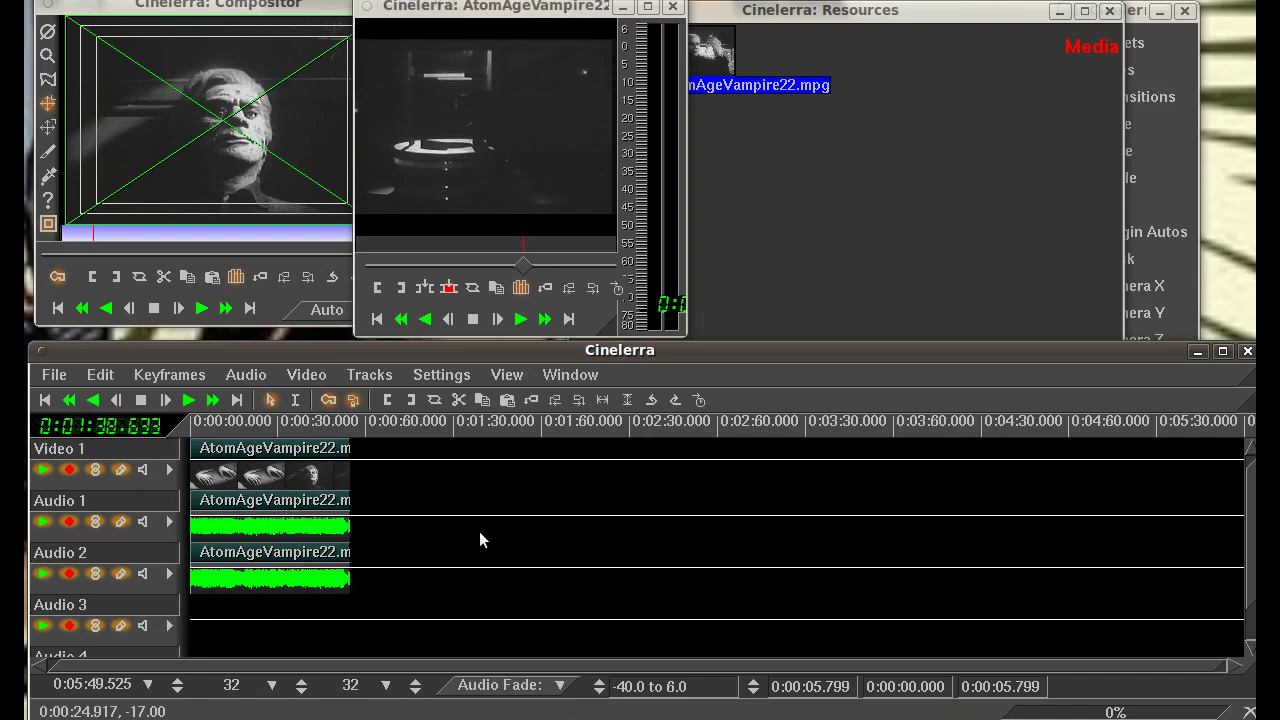
Step: Step the playback position forward to 0:00:43.000
{"action": "left_click", "coordinate": [252, 438]}
{"action": "left_click", "coordinate": [269, 436]}
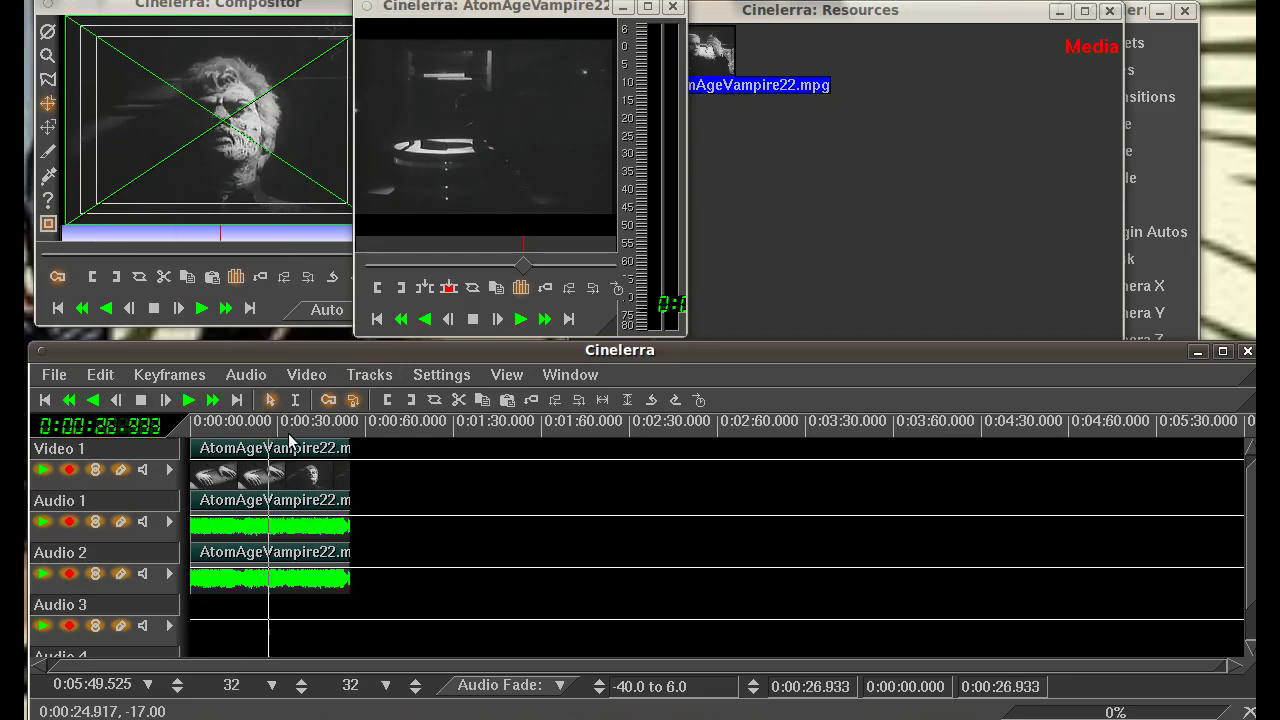
{"action": "left_click", "coordinate": [301, 438]}
{"action": "left_click", "coordinate": [315, 438]}
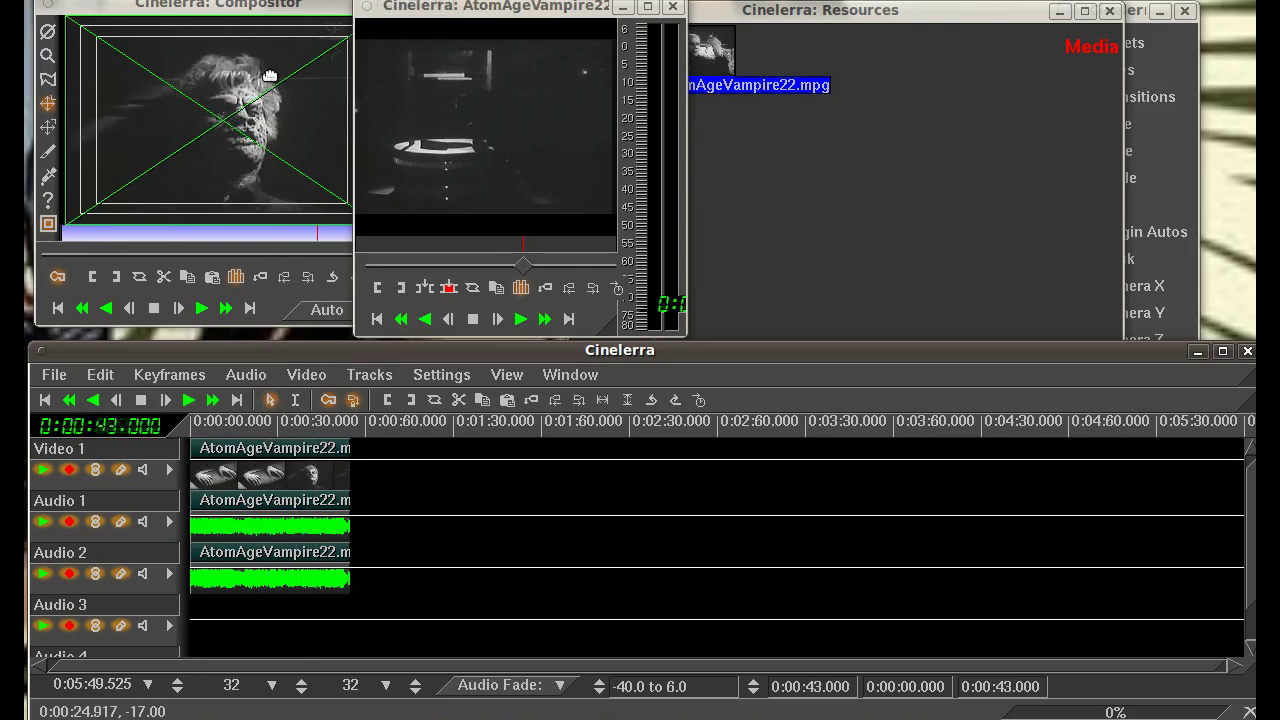
Step: Raise the Compositor and play the project from its start, stopping at about 0:00:09.466
{"action": "left_click", "coordinate": [276, 12]}
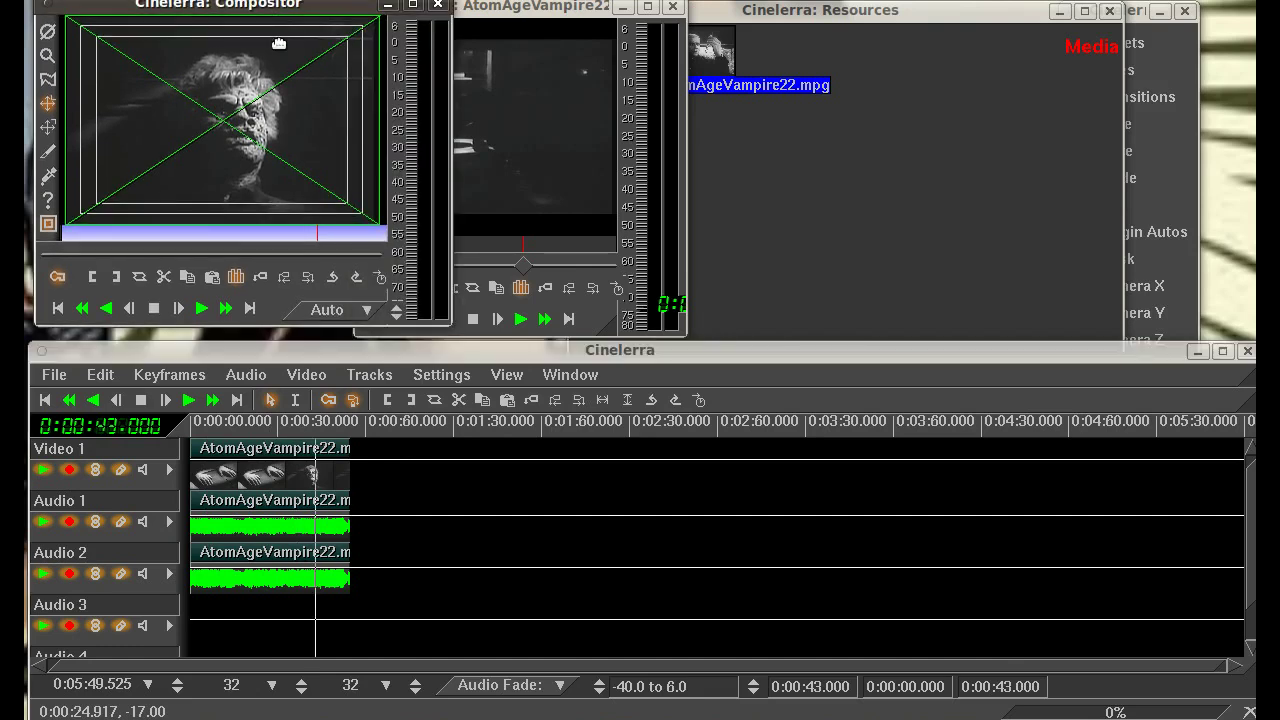
{"action": "left_click", "coordinate": [200, 451]}
{"action": "left_click", "coordinate": [198, 447]}
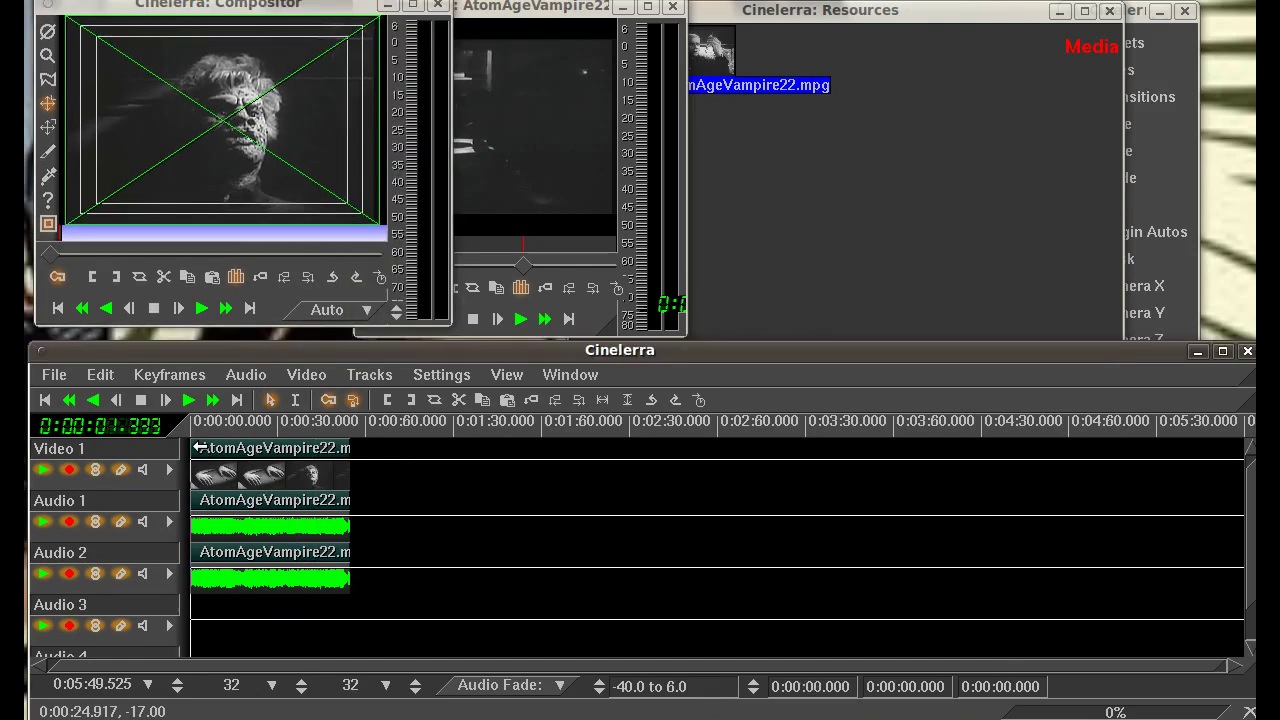
{"action": "key", "text": "space"}
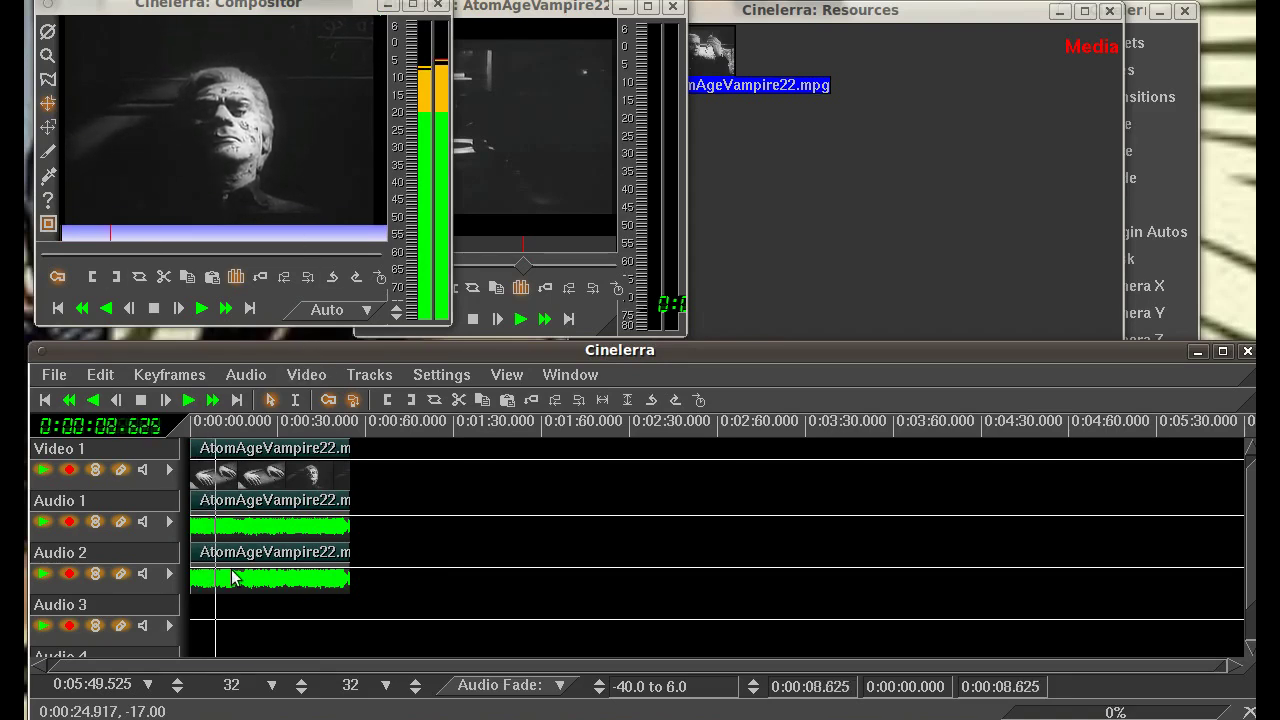
{"action": "key", "text": "space"}
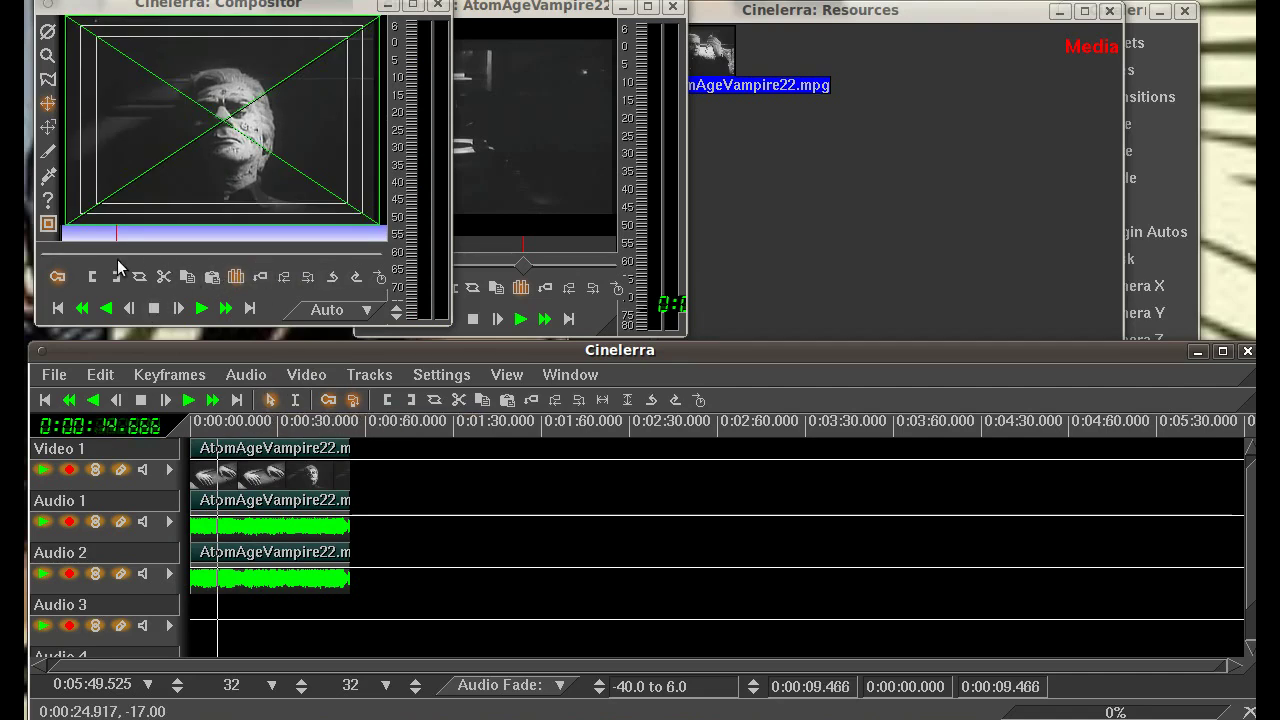
{"action": "mouse_move", "coordinate": [116, 262]}
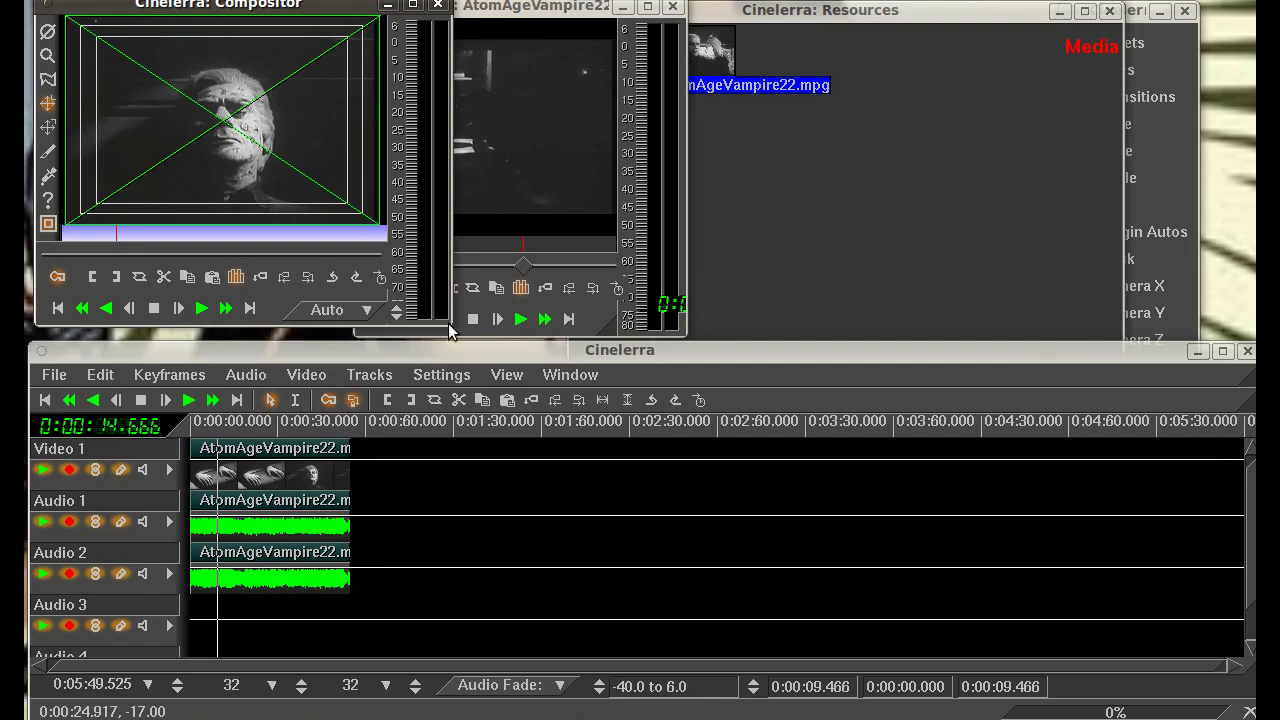
Step: Enlarge the Compositor window, then play and stop the project in it
{"action": "left_click_drag", "start_coordinate": [441, 318], "coordinate": [607, 330]}
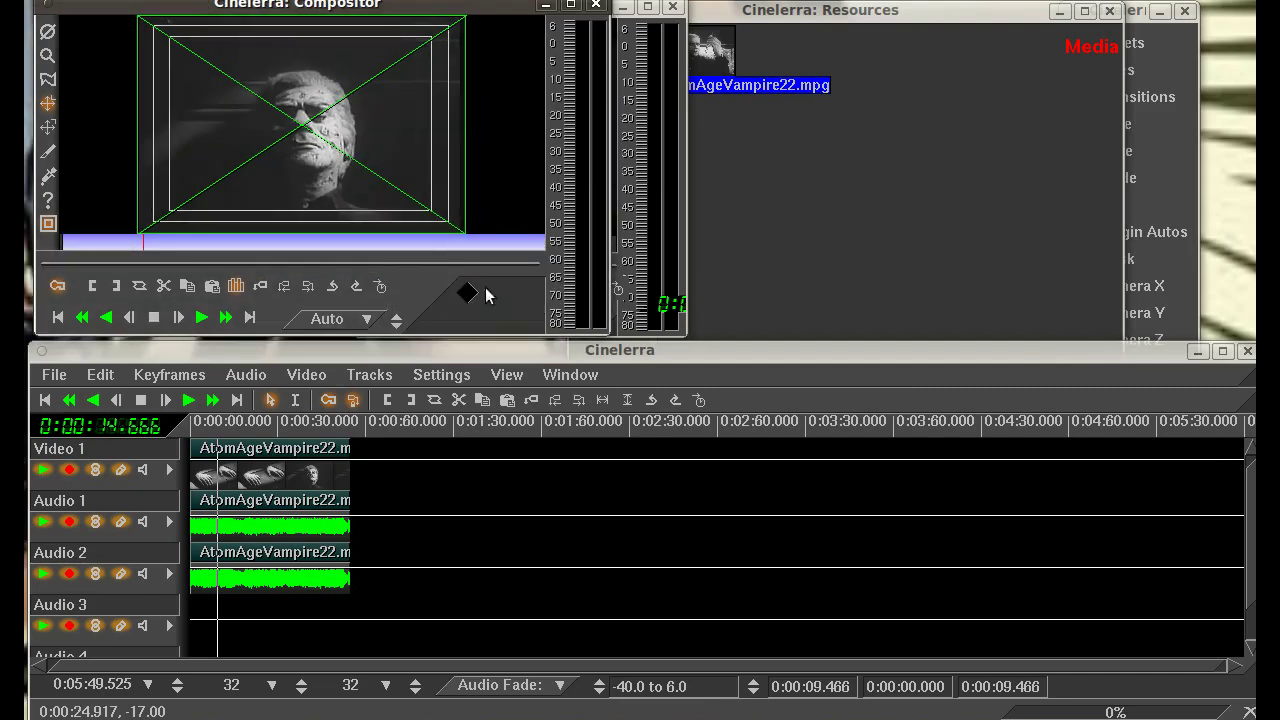
{"action": "left_click", "coordinate": [201, 318]}
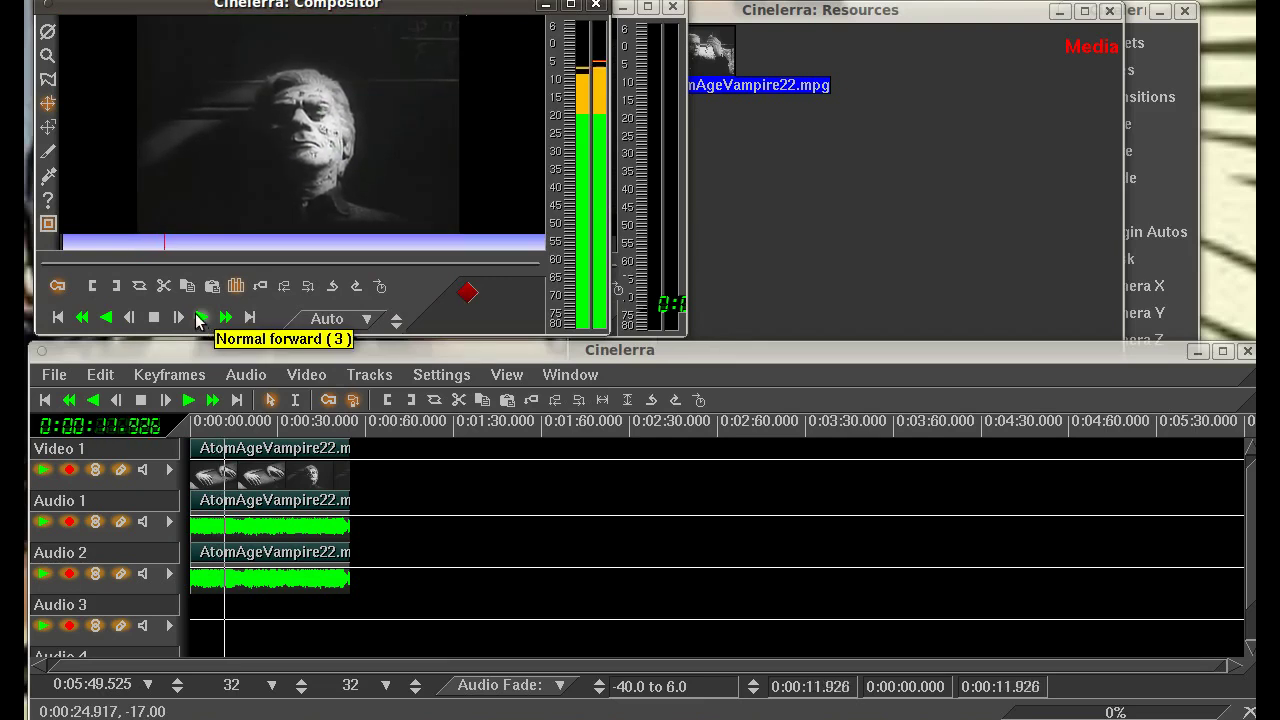
{"action": "left_click", "coordinate": [199, 318]}
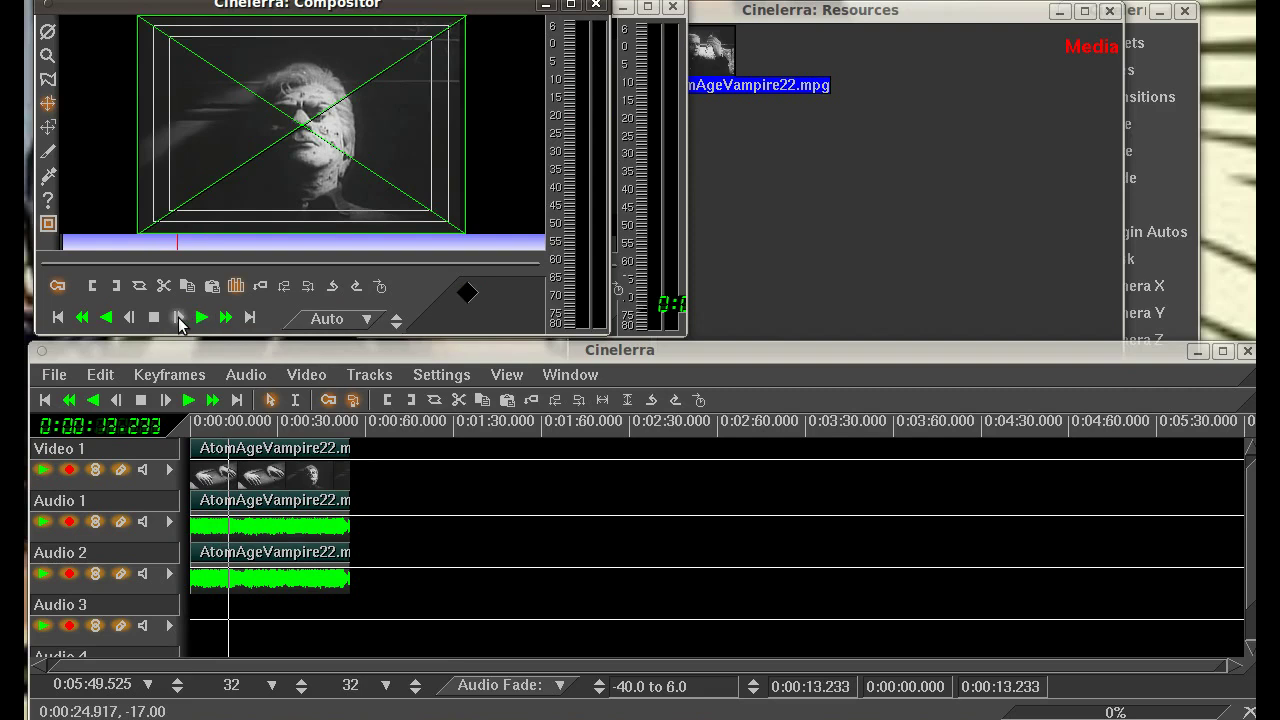
Step: Step forward three frames, fast-forward to the clip's end, then jump back to the project start
{"action": "left_click", "coordinate": [180, 318]}
{"action": "left_click", "coordinate": [180, 318]}
{"action": "left_click", "coordinate": [180, 318]}
{"action": "left_click", "coordinate": [226, 318]}
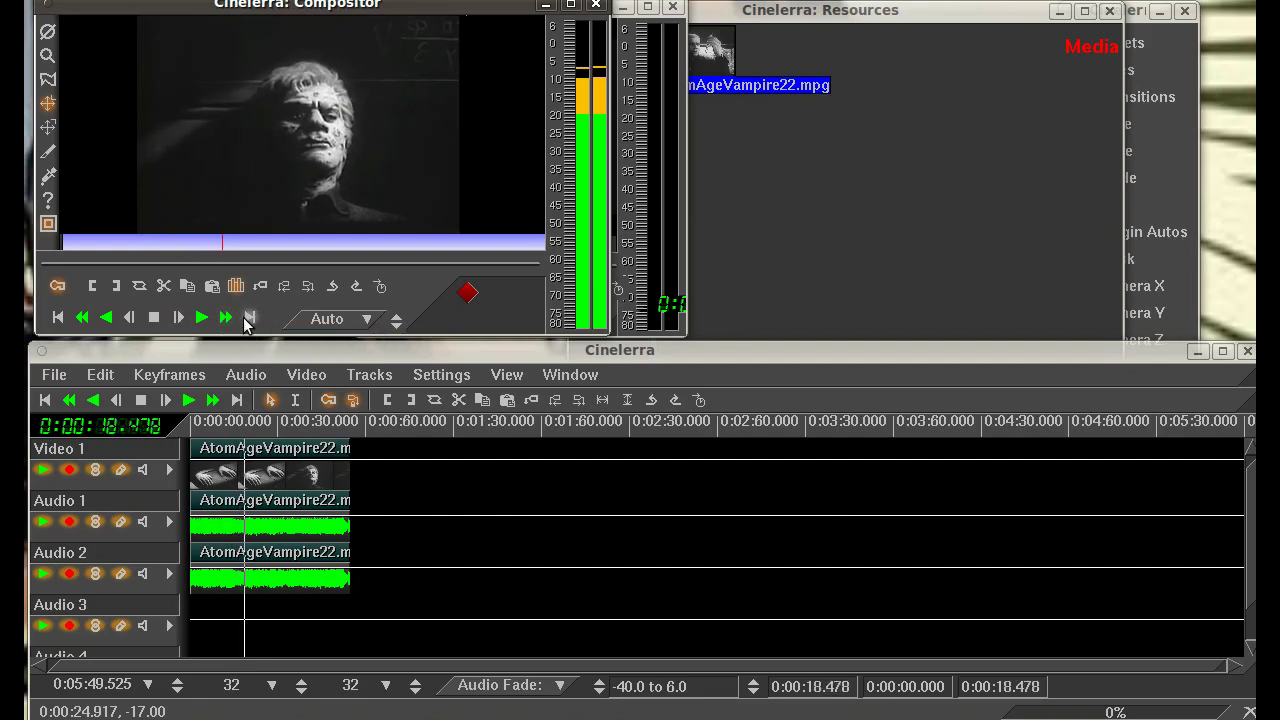
{"action": "left_click", "coordinate": [250, 318]}
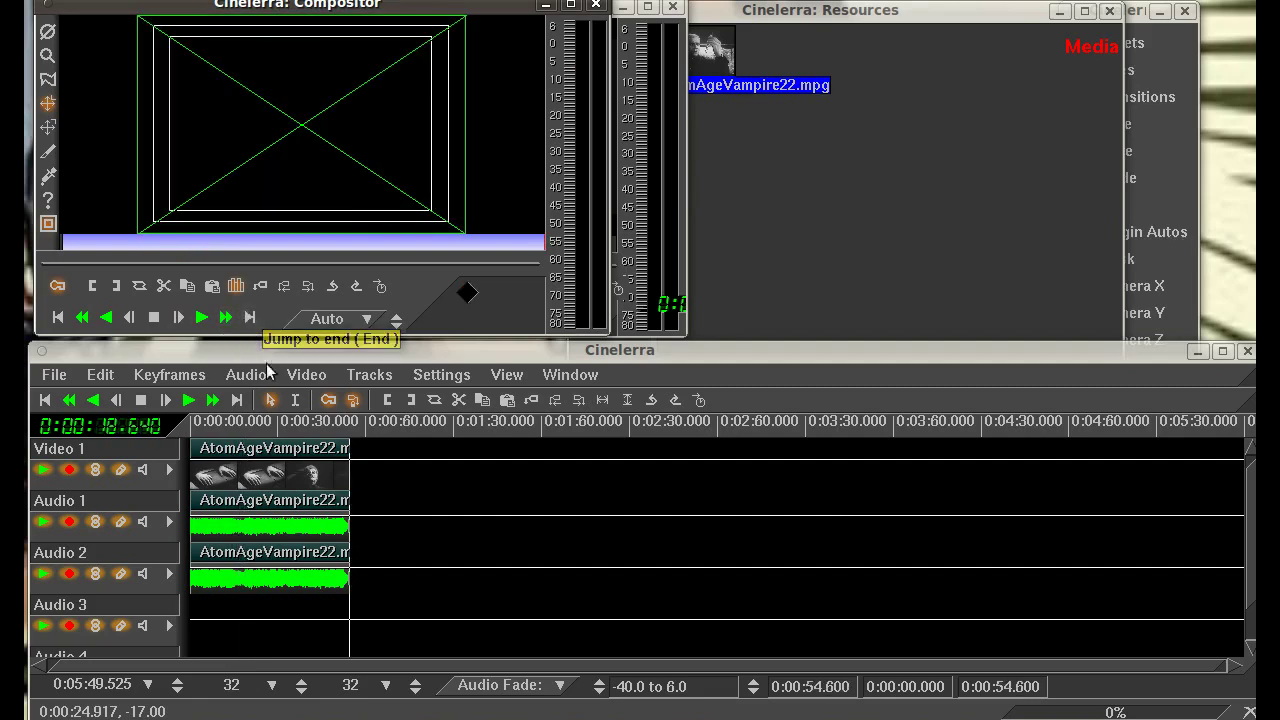
{"action": "left_click", "coordinate": [58, 317]}
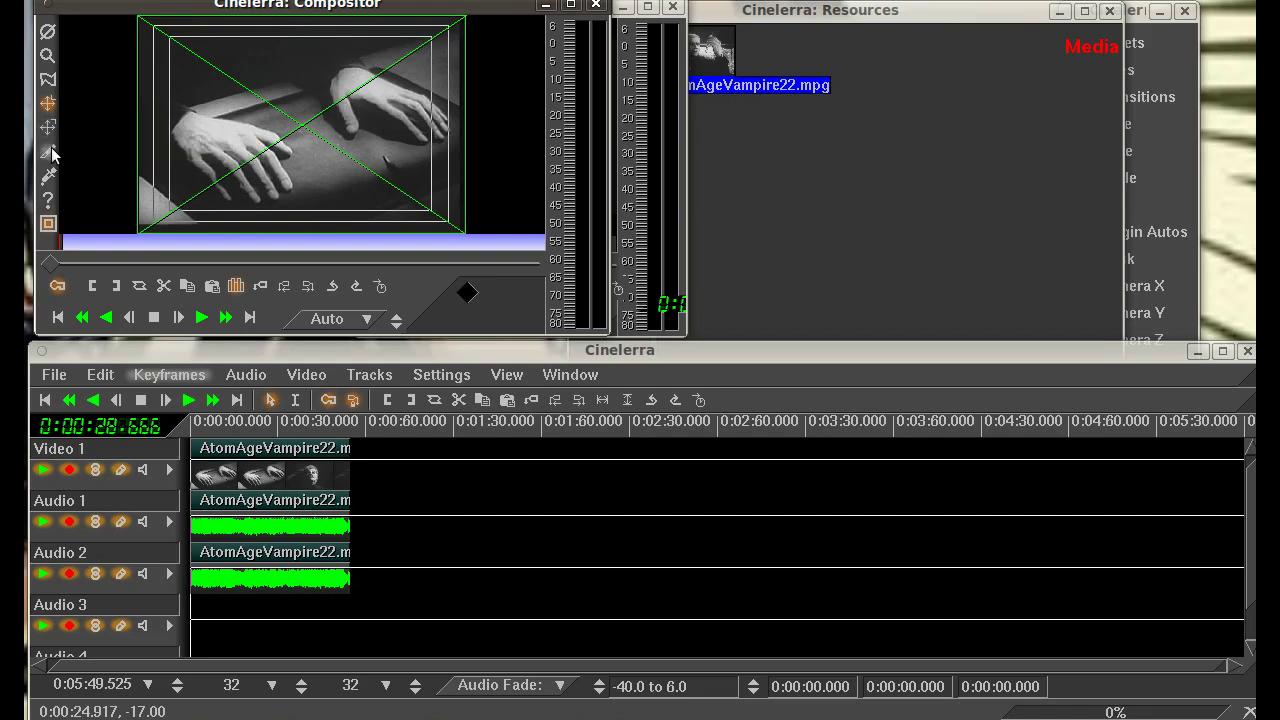
Step: Show the X/Y/Z info window and switch the Compositor to the projector tool (X 0, Y 0, Z 1.0)
{"action": "left_click", "coordinate": [48, 199]}
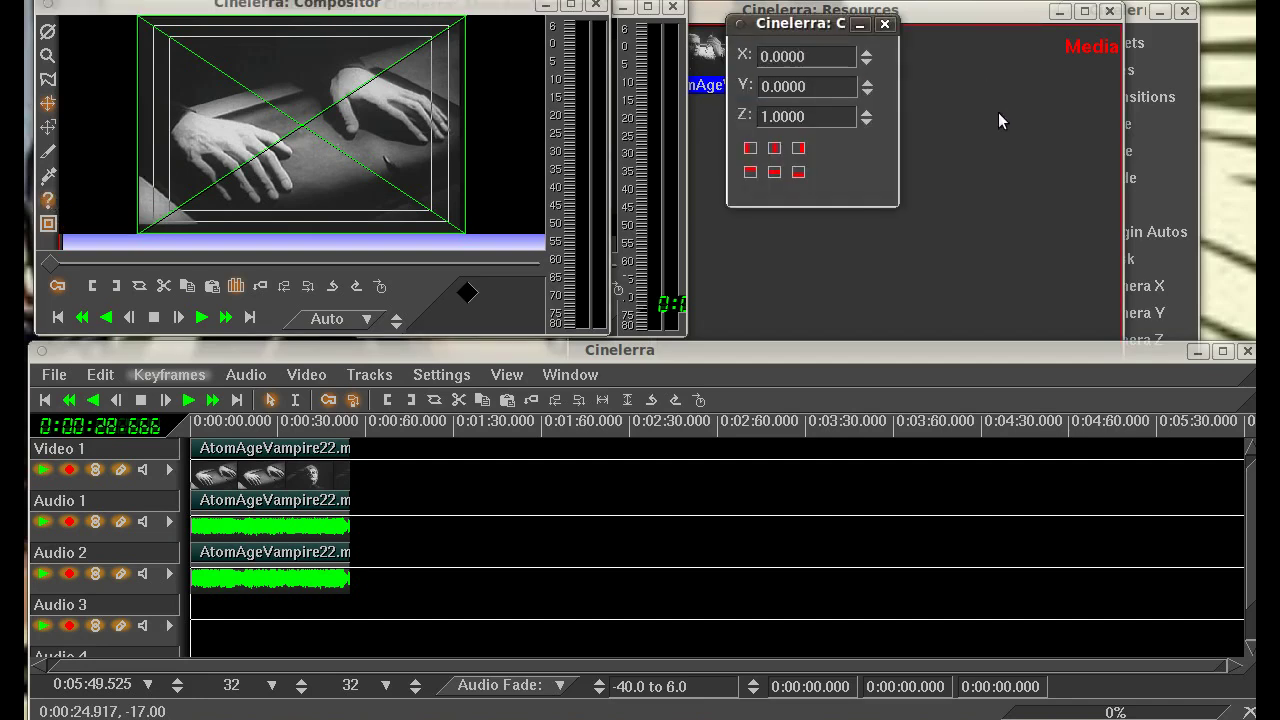
{"action": "left_click_drag", "start_coordinate": [850, 23], "coordinate": [753, 85]}
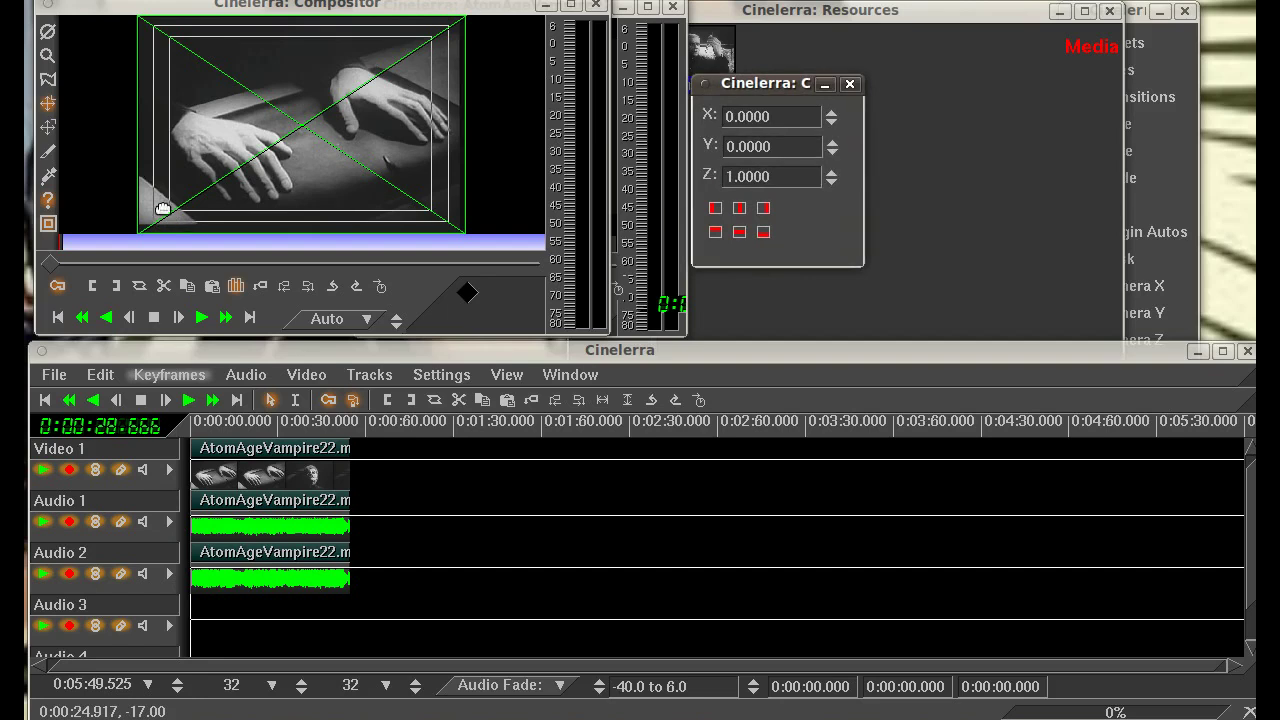
{"action": "left_click", "coordinate": [48, 128]}
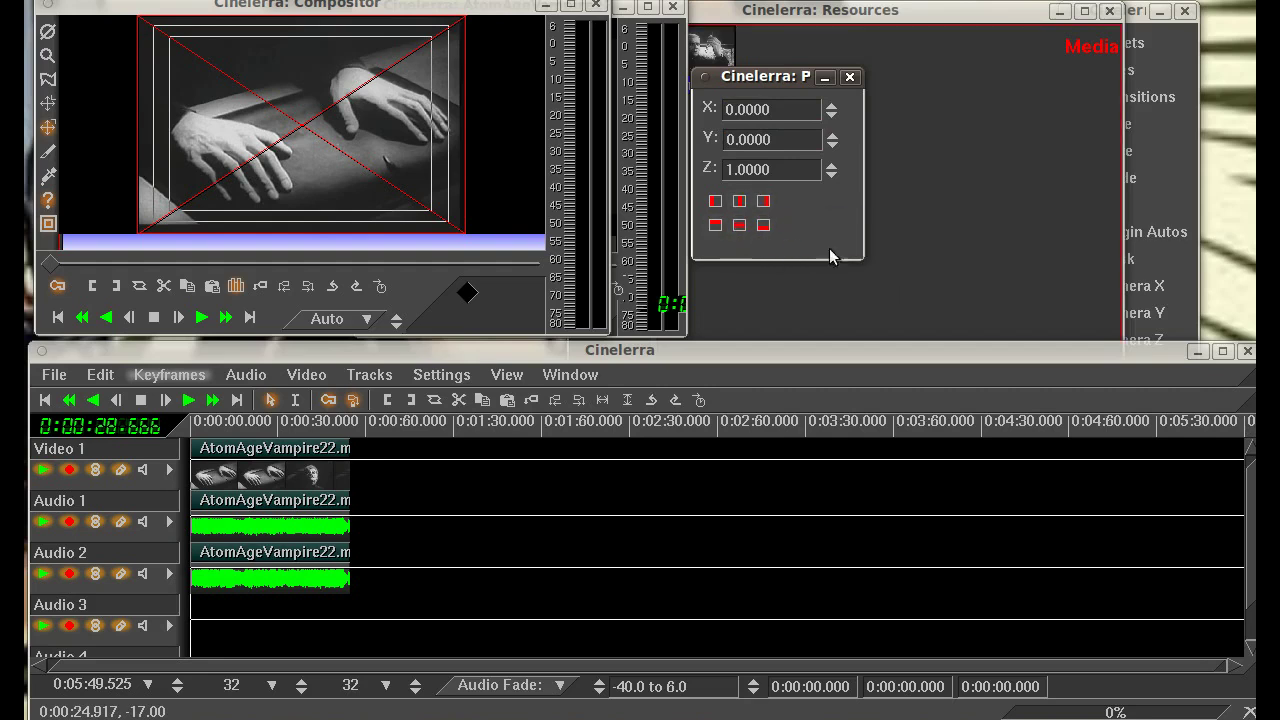
{"action": "left_click", "coordinate": [665, 87]}
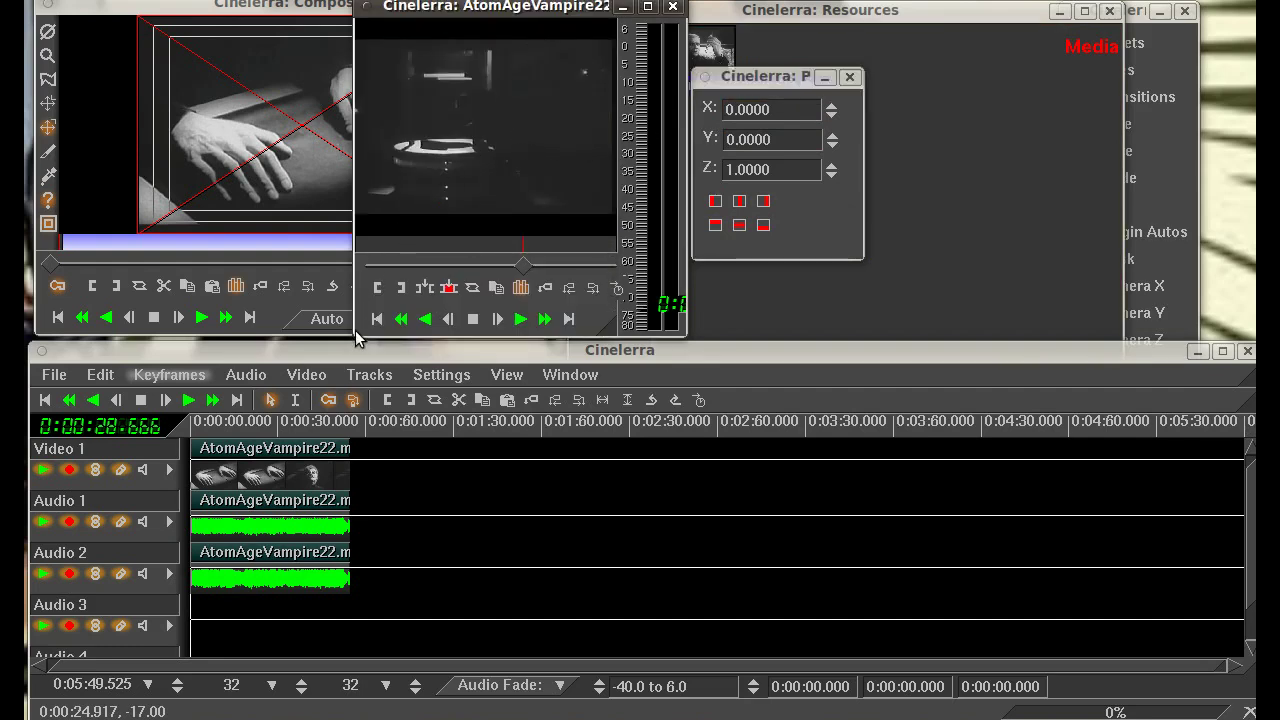
Step: Narrow the Viewer and load AtomAgeVampire22.mpg into it from the media list
{"action": "left_click_drag", "start_coordinate": [356, 340], "coordinate": [277, 328]}
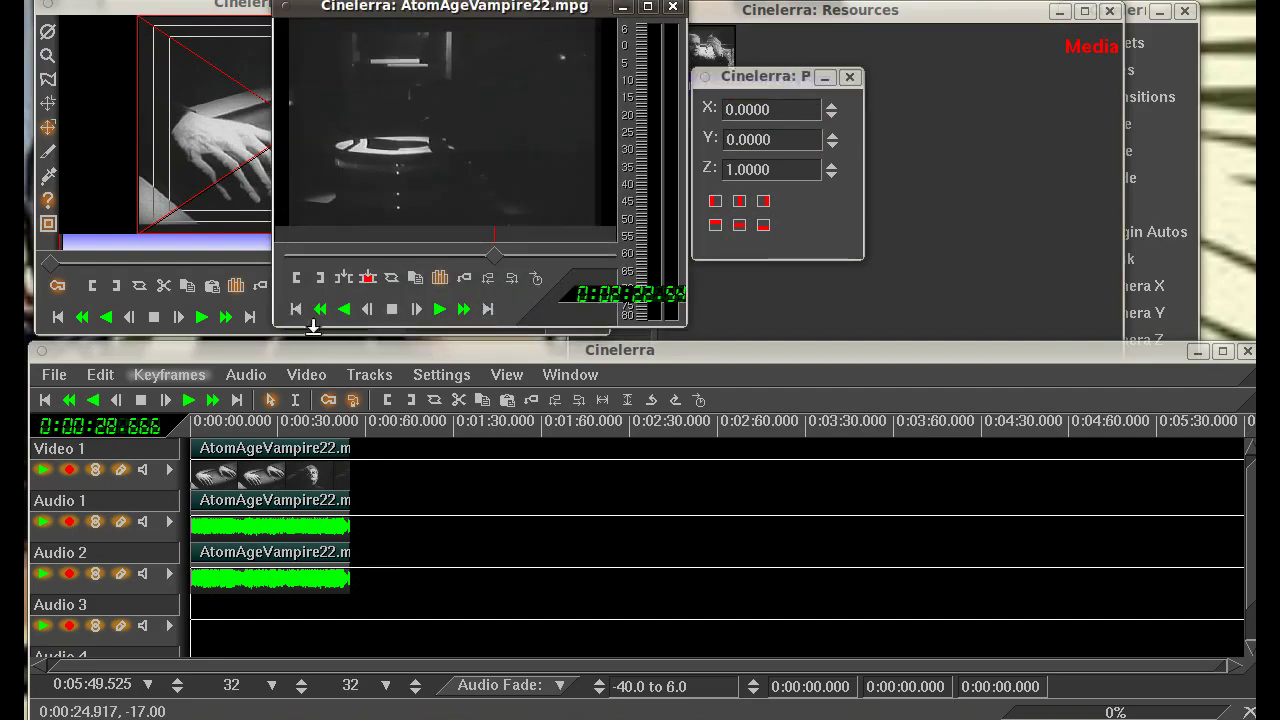
{"action": "left_click", "coordinate": [987, 221]}
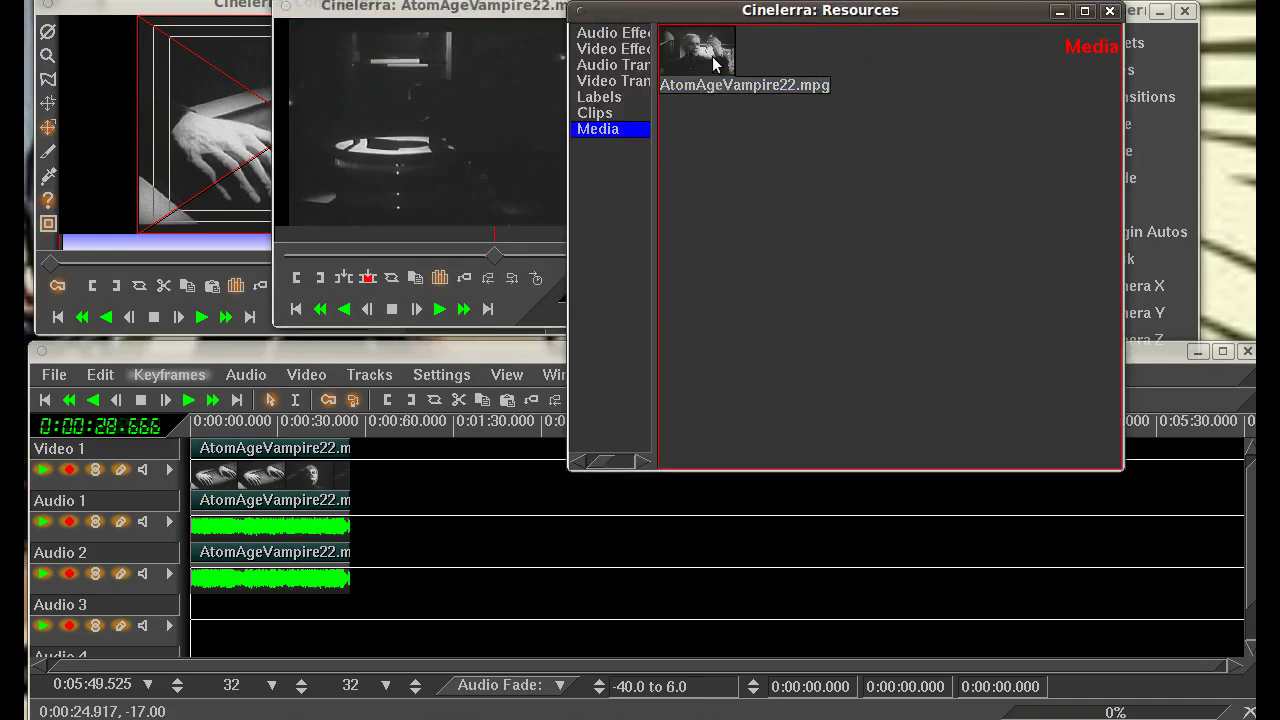
{"action": "left_click_drag", "start_coordinate": [714, 64], "coordinate": [384, 153]}
{"action": "left_click", "coordinate": [390, 178]}
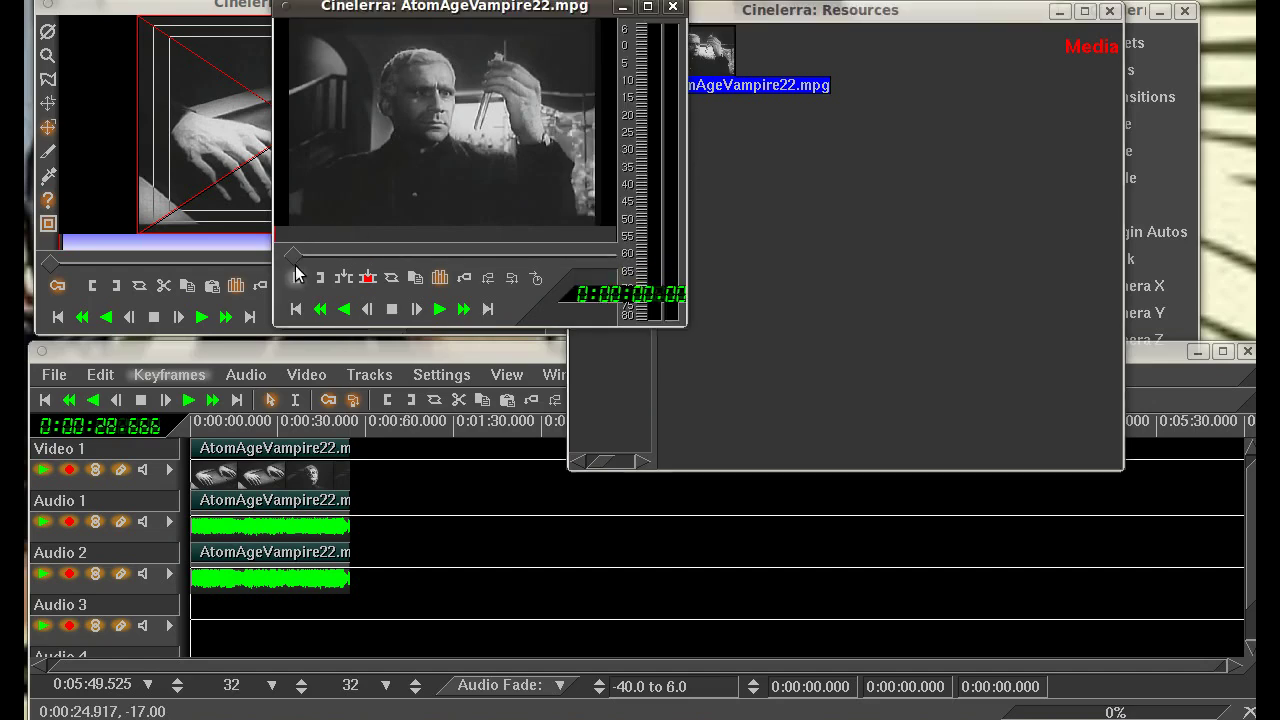
Step: Mark an In point near 1:05 and an Out point near 2:39 in the Viewer
{"action": "left_click_drag", "start_coordinate": [296, 256], "coordinate": [498, 246]}
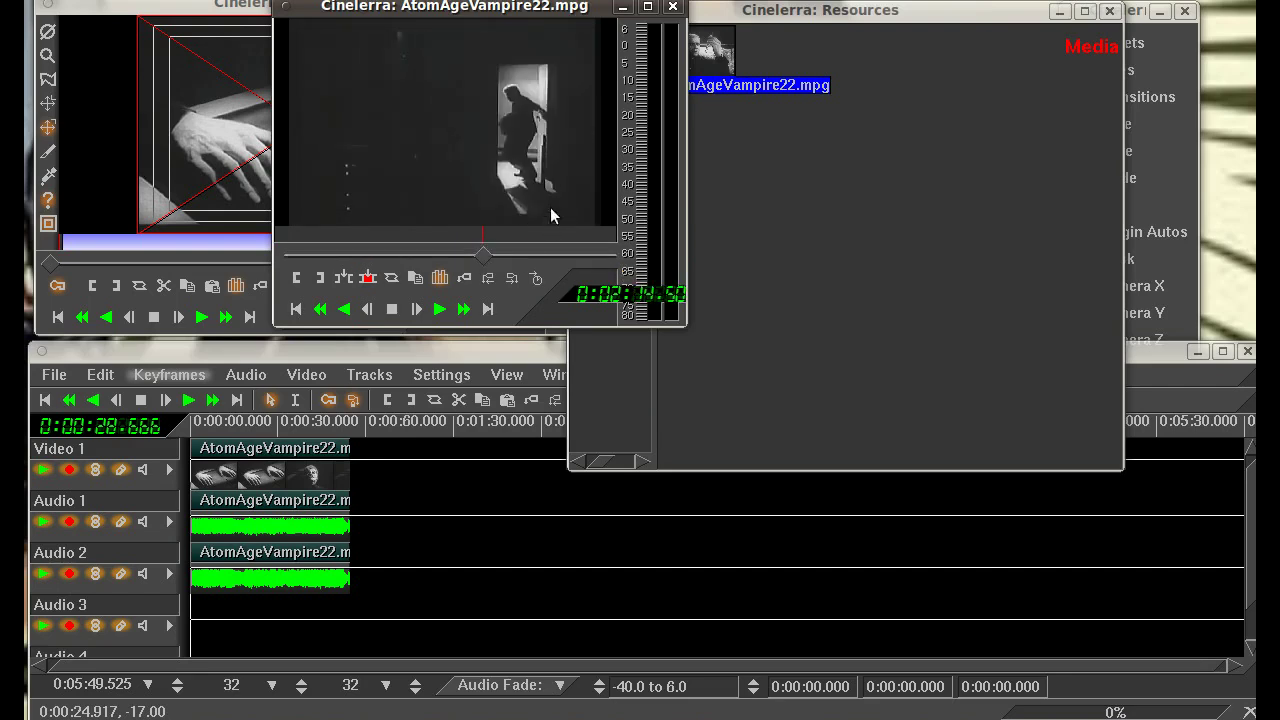
{"action": "left_click", "coordinate": [441, 279]}
{"action": "left_click_drag", "start_coordinate": [492, 258], "coordinate": [530, 283]}
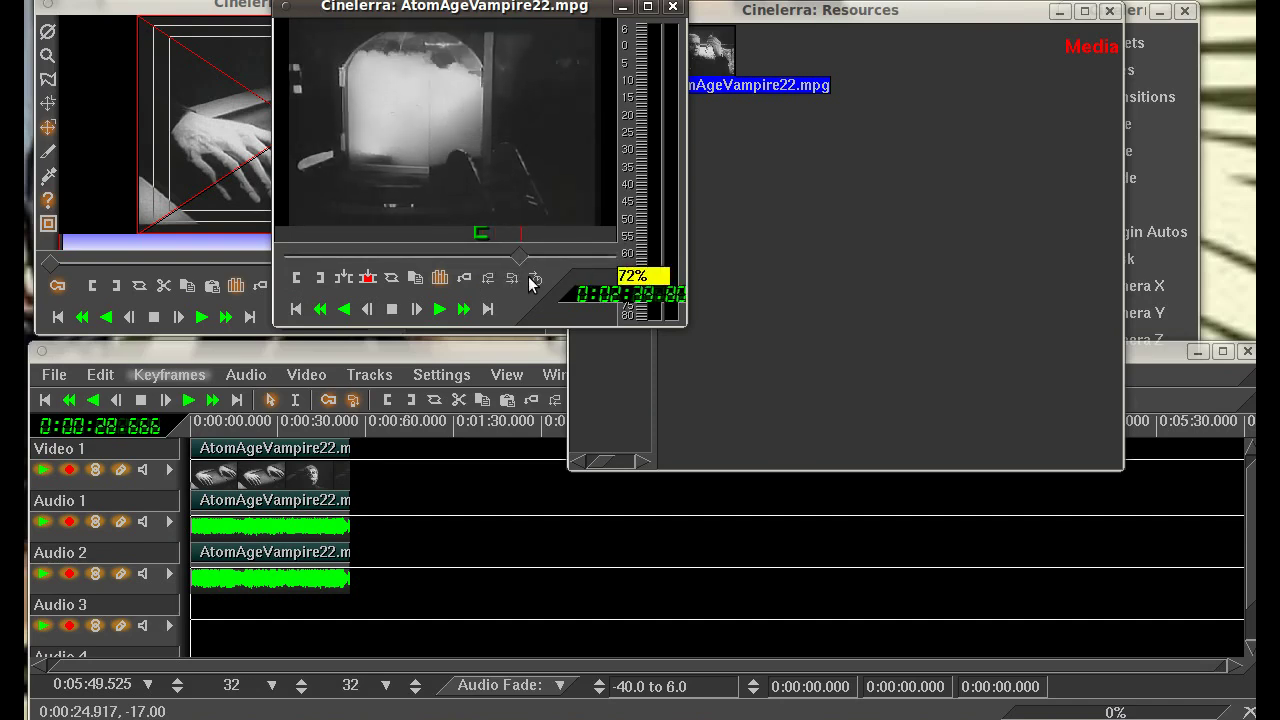
{"action": "left_click", "coordinate": [320, 278]}
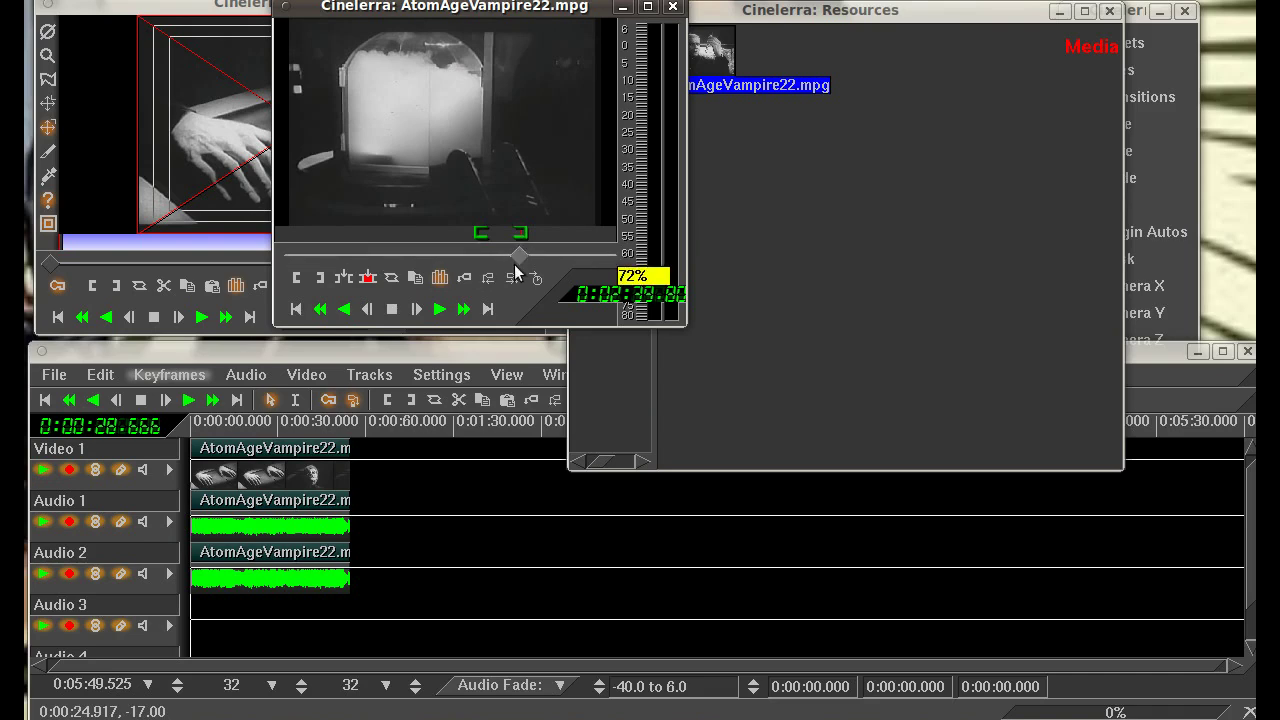
{"action": "mouse_move", "coordinate": [520, 262]}
{"action": "left_mouse_down"}
{"action": "mouse_move", "coordinate": [488, 263]}
{"action": "mouse_move", "coordinate": [508, 260]}
{"action": "left_mouse_up"}
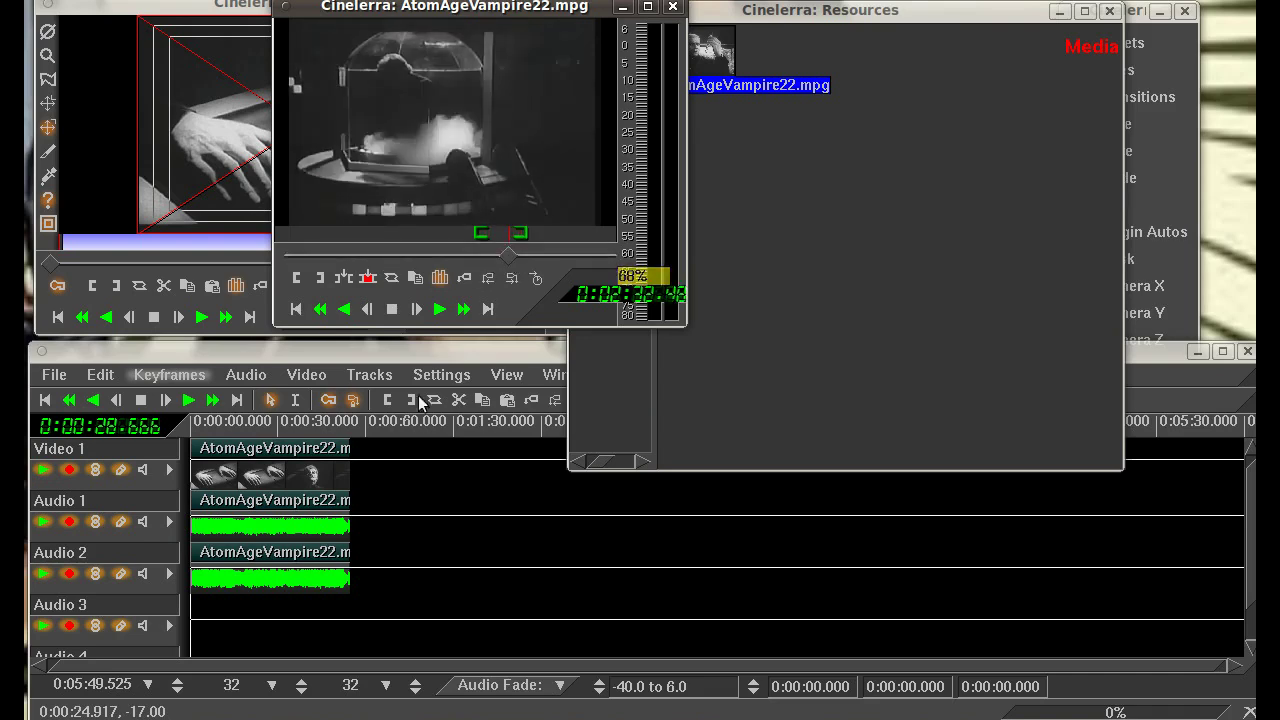
Step: Set a timeline In point at the first clip's end and splice the trimmed section there
{"action": "left_click", "coordinate": [365, 443]}
{"action": "left_click", "coordinate": [363, 443]}
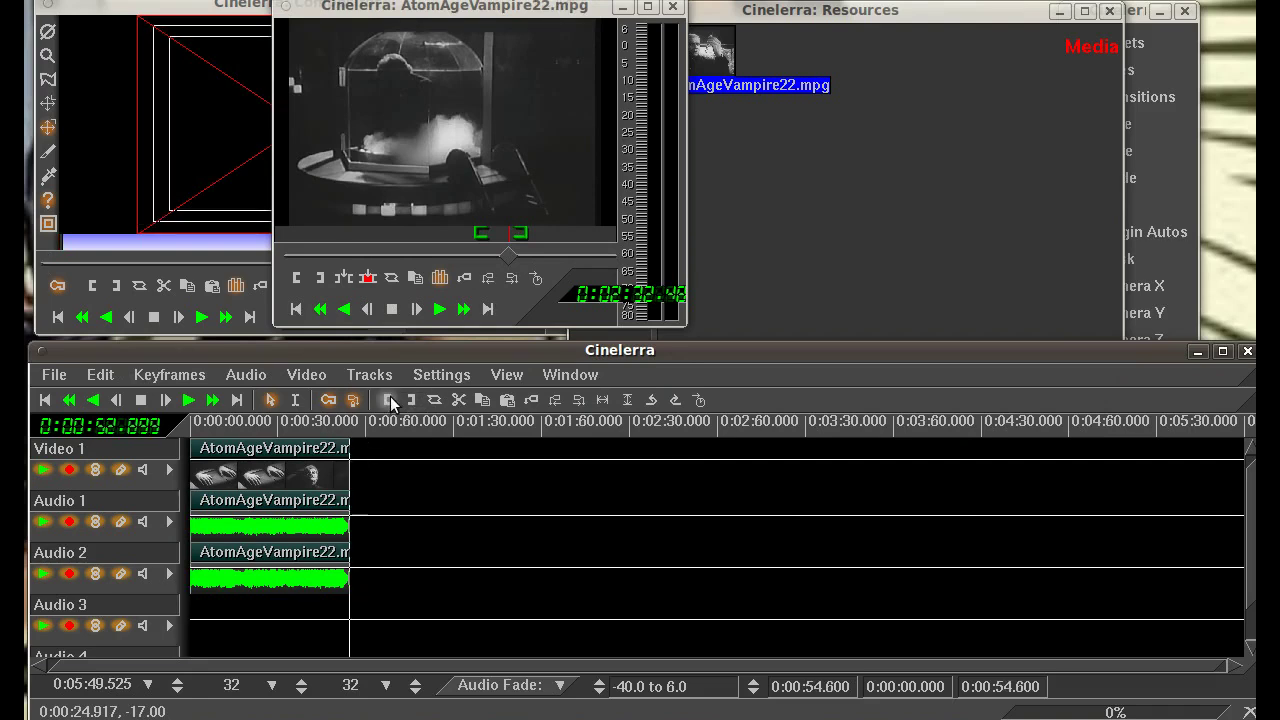
{"action": "left_click", "coordinate": [392, 402]}
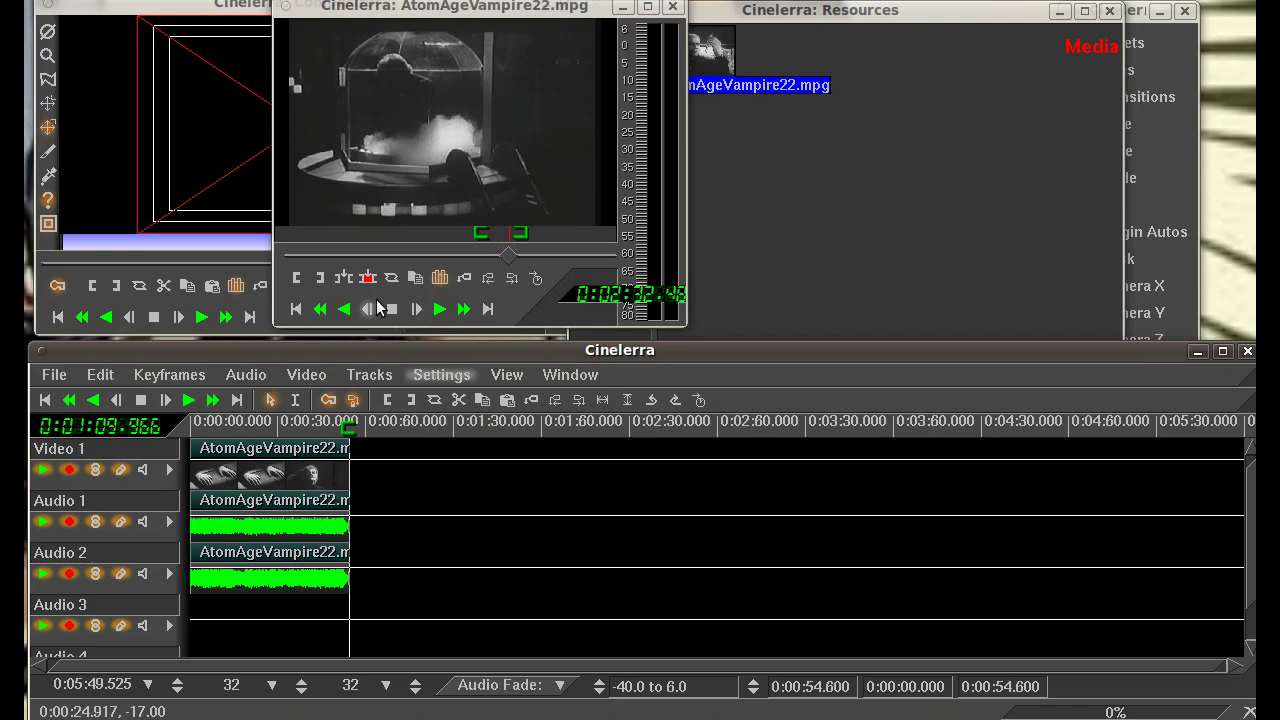
{"action": "left_click", "coordinate": [345, 279]}
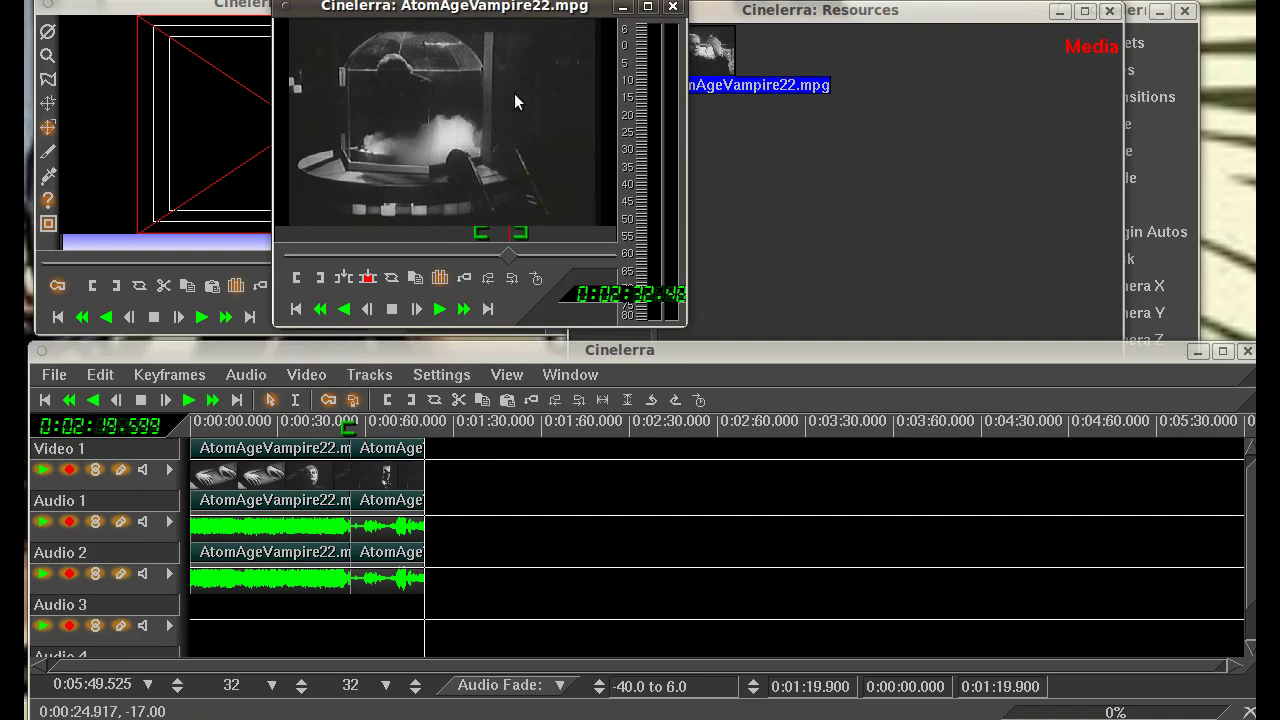
{"action": "left_click", "coordinate": [748, 246]}
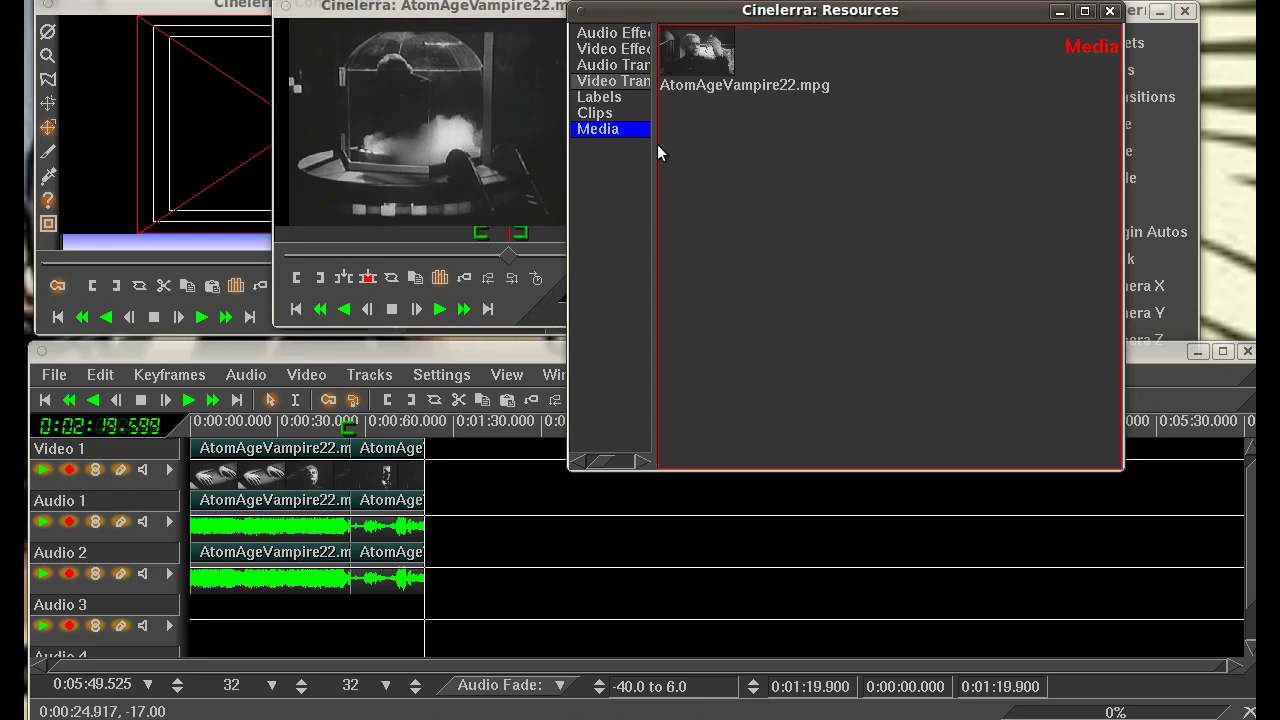
Step: Browse the audio and video effects, picking out Unsharp and Sharpen
{"action": "left_click", "coordinate": [613, 35]}
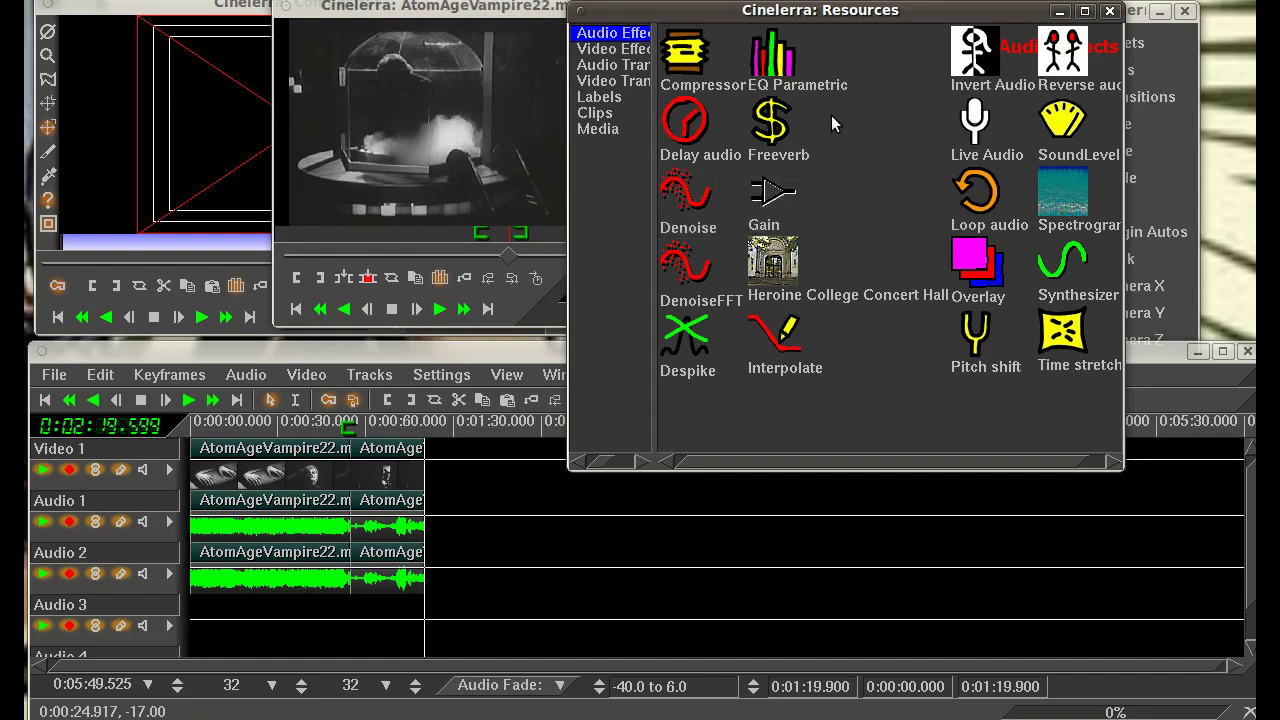
{"action": "left_click", "coordinate": [627, 50]}
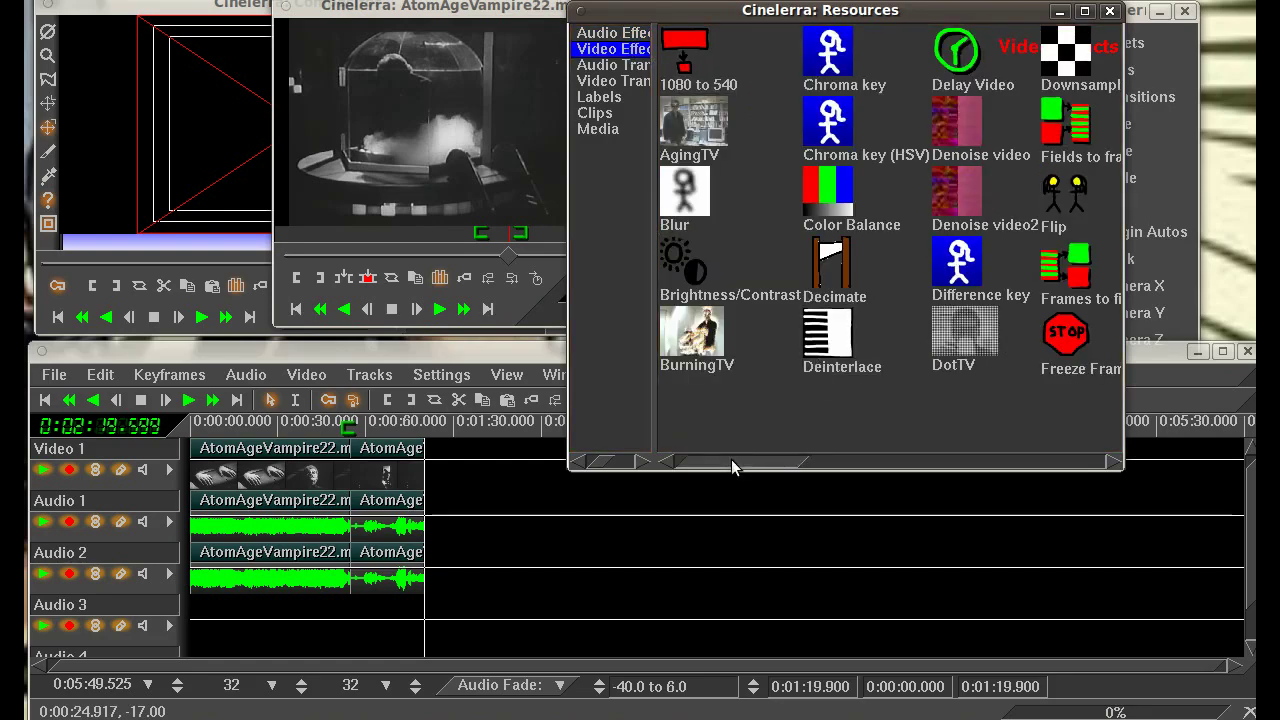
{"action": "left_click_drag", "start_coordinate": [731, 459], "coordinate": [1017, 449]}
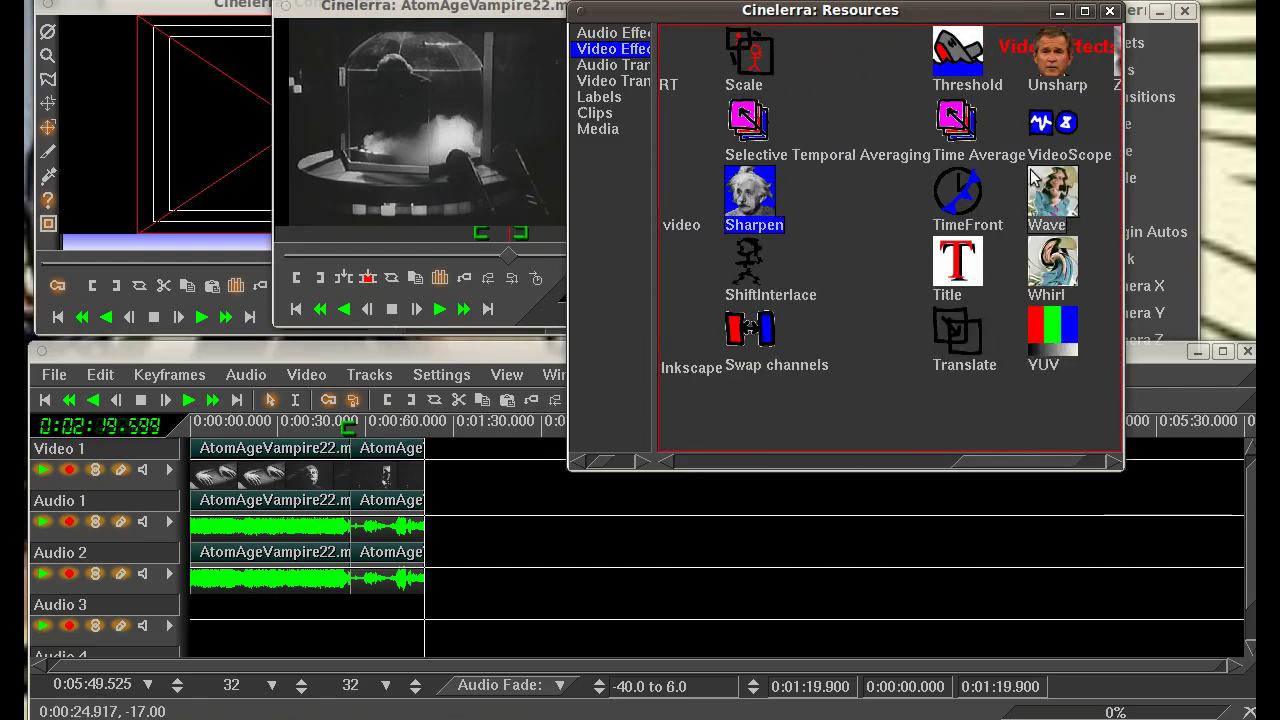
{"action": "left_click", "coordinate": [1053, 80]}
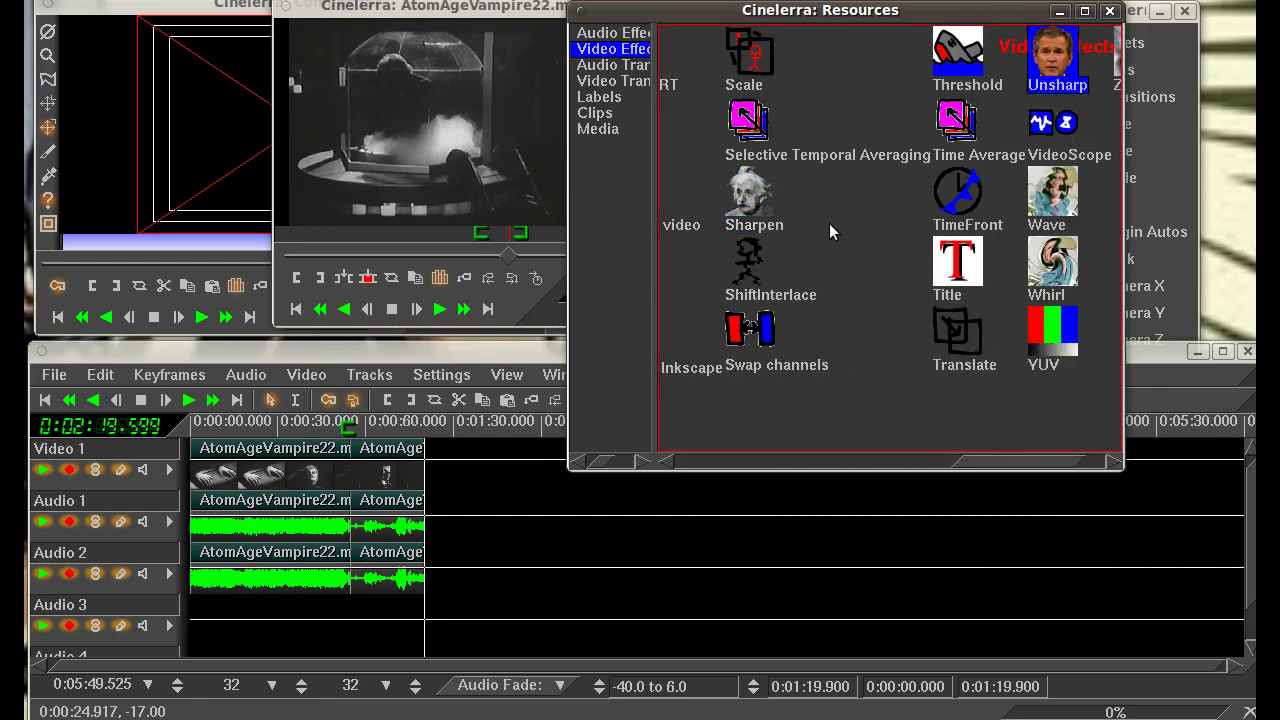
{"action": "left_click", "coordinate": [750, 195]}
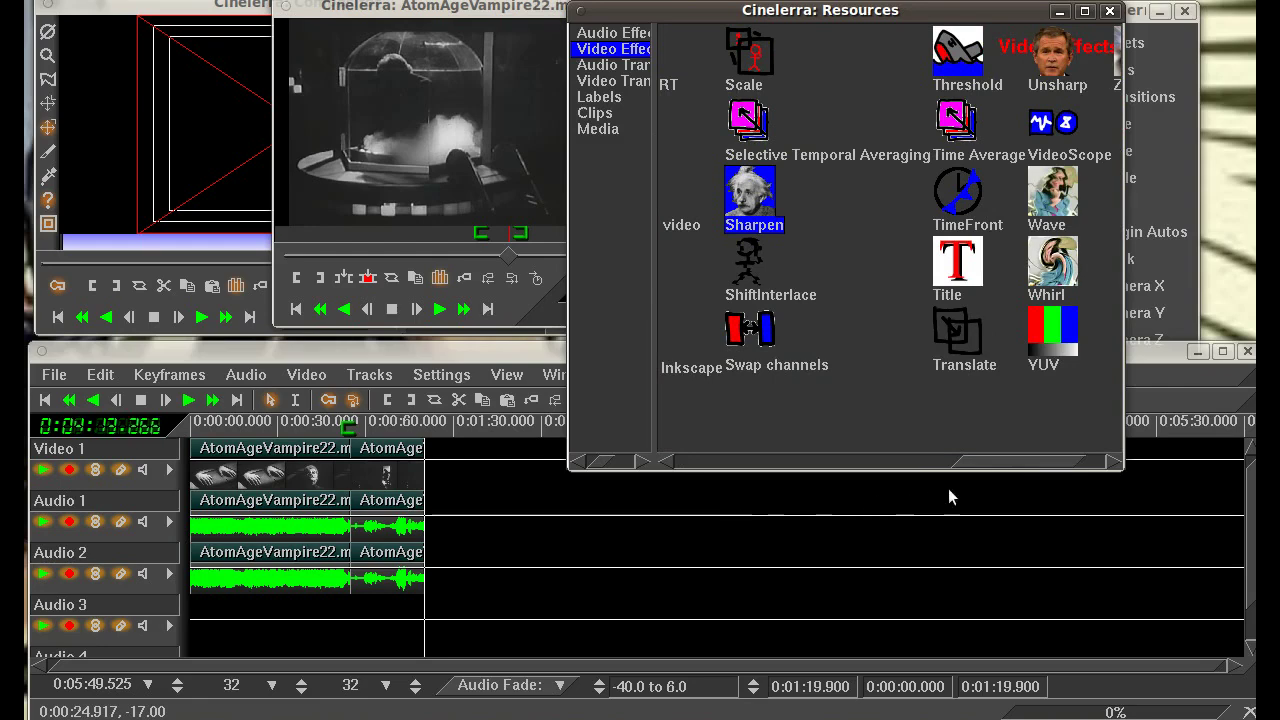
{"action": "left_click_drag", "start_coordinate": [1037, 457], "coordinate": [749, 457]}
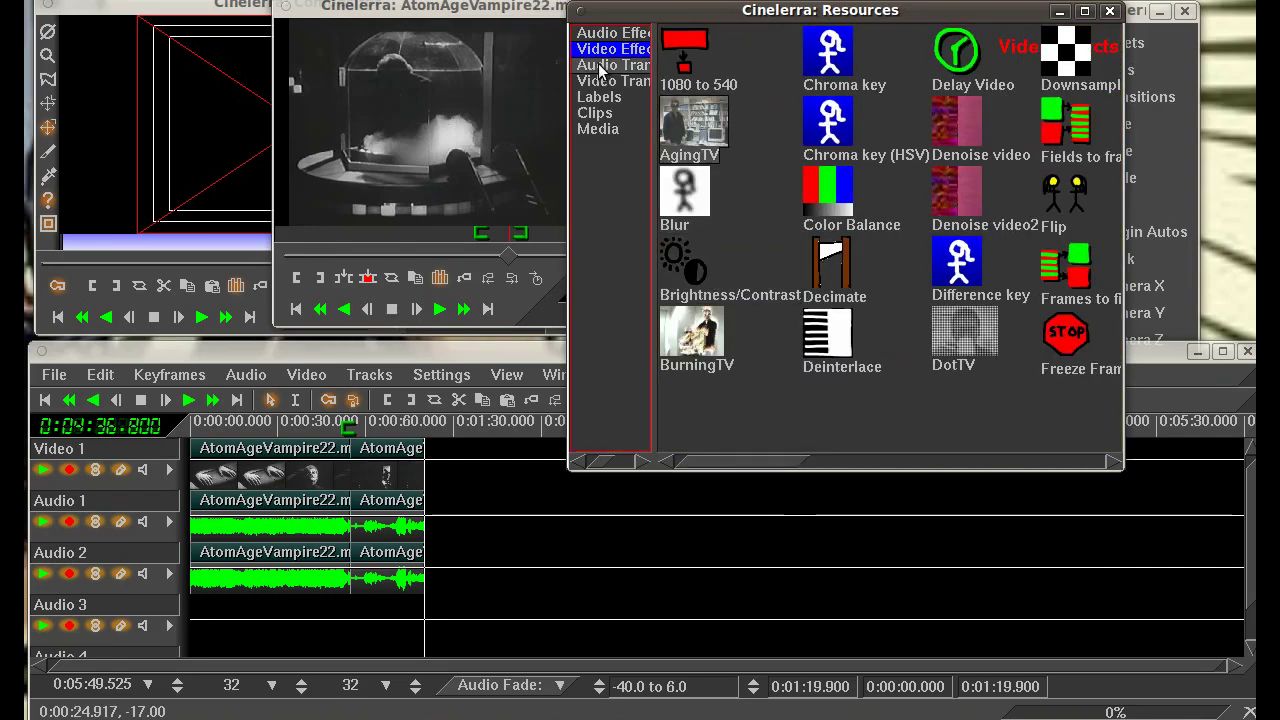
Step: Browse the audio transitions, then list the video transitions such as Dissolve and Wipe
{"action": "left_click", "coordinate": [605, 66]}
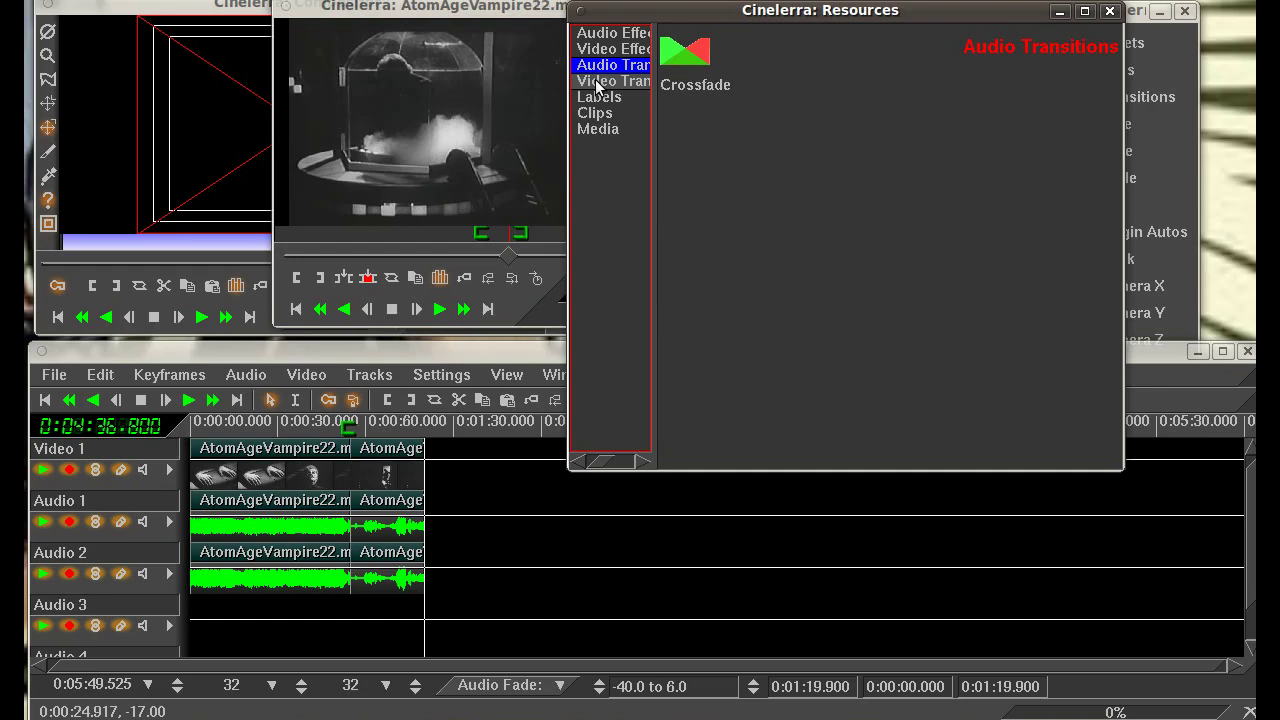
{"action": "left_click", "coordinate": [598, 84]}
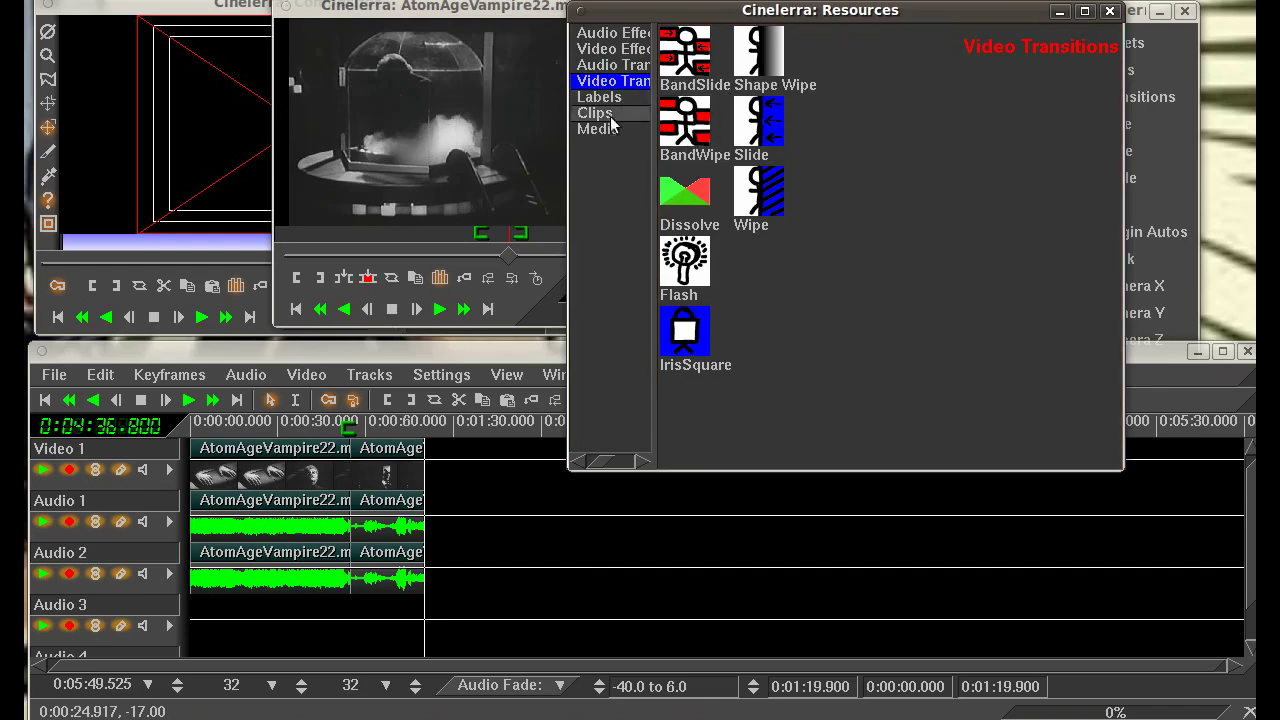
{"action": "left_click", "coordinate": [676, 594]}
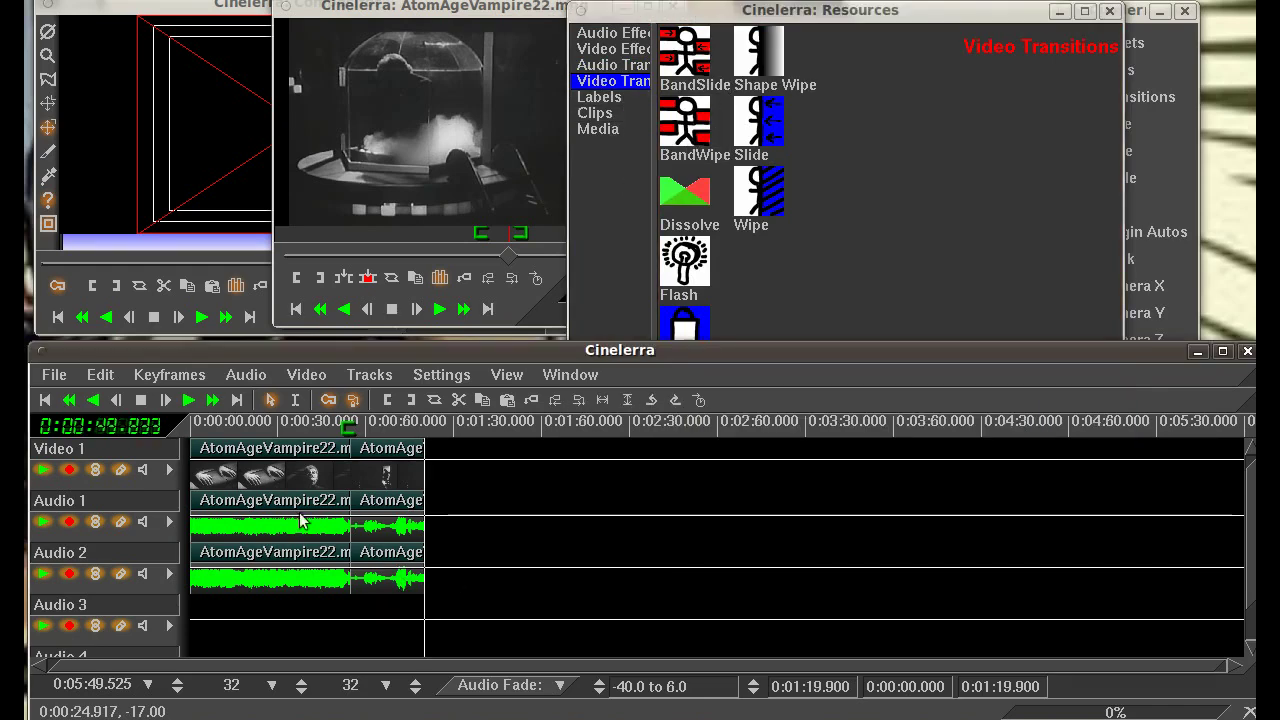
Step: Start a new project and edit its canvas width and height fields
{"action": "left_click", "coordinate": [50, 375]}
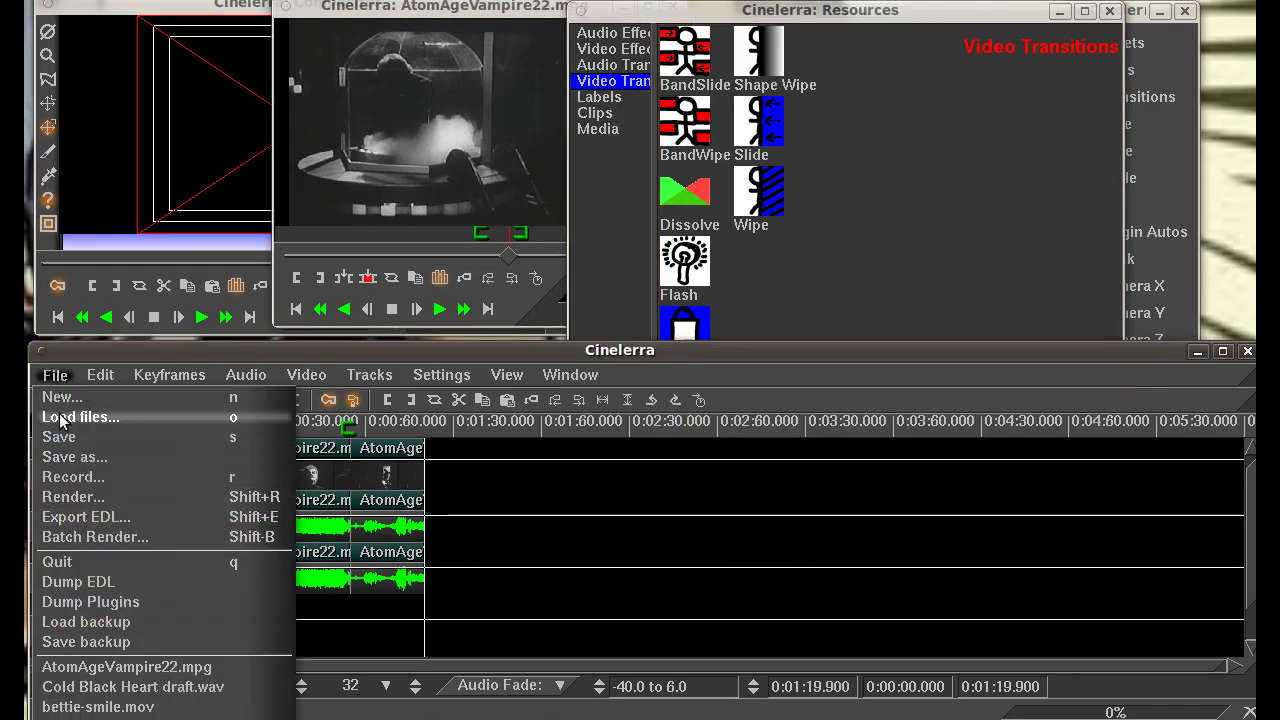
{"action": "left_click", "coordinate": [62, 399]}
{"action": "left_click", "coordinate": [66, 400]}
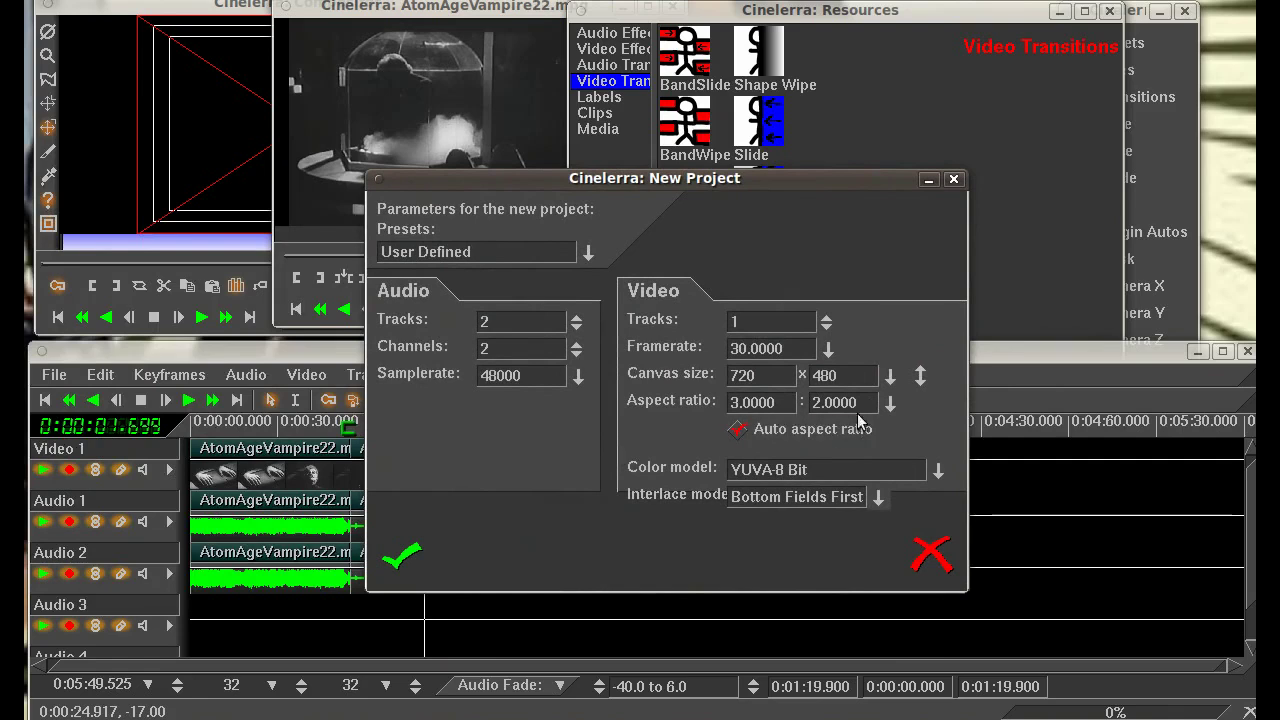
{"action": "left_click", "coordinate": [790, 401]}
{"action": "left_click", "coordinate": [795, 383]}
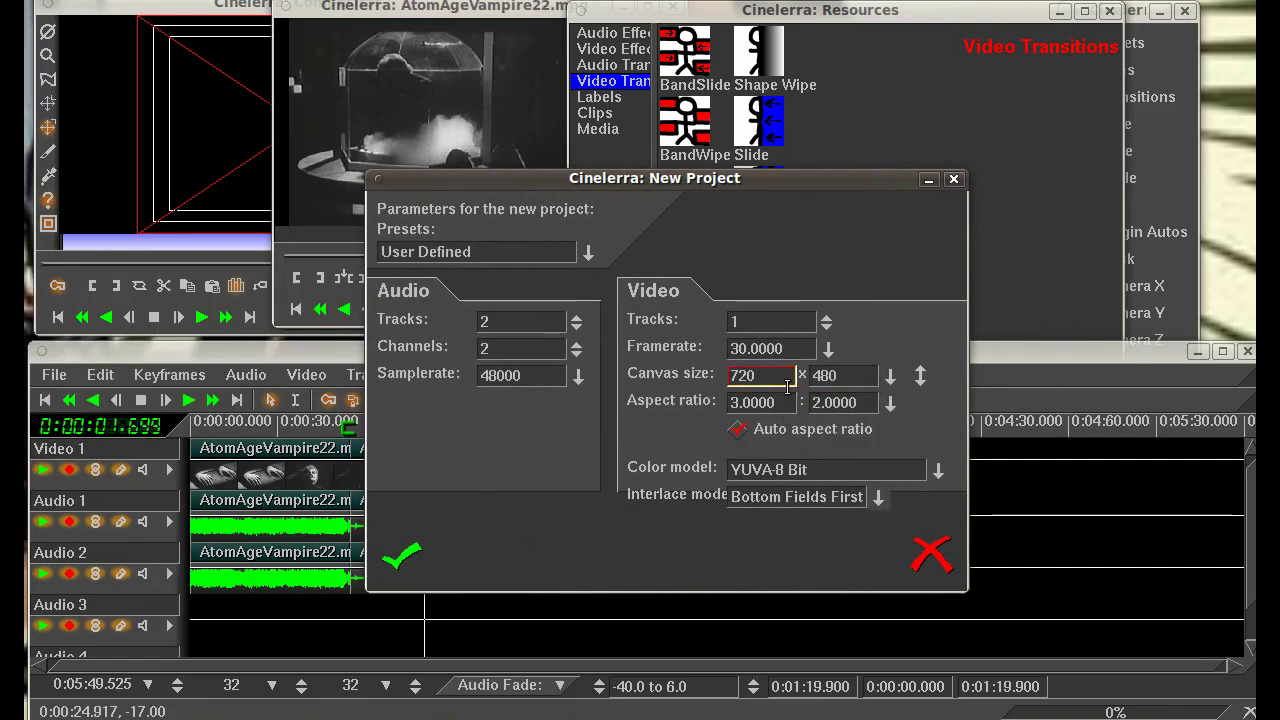
{"action": "left_click", "coordinate": [833, 370]}
{"action": "left_click", "coordinate": [289, 458]}
{"action": "left_click", "coordinate": [286, 438]}
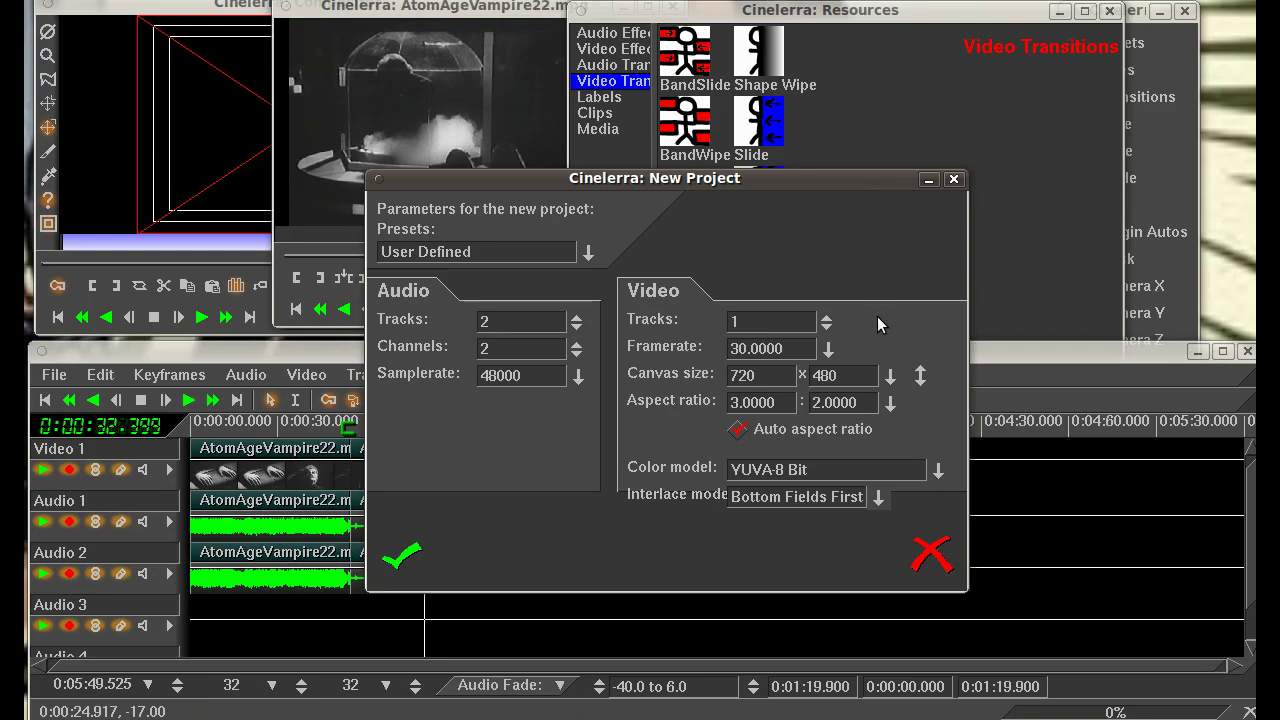
Step: Choose the 720x480 canvas, raise audio tracks to 4, and confirm at 30 fps
{"action": "left_click", "coordinate": [890, 376]}
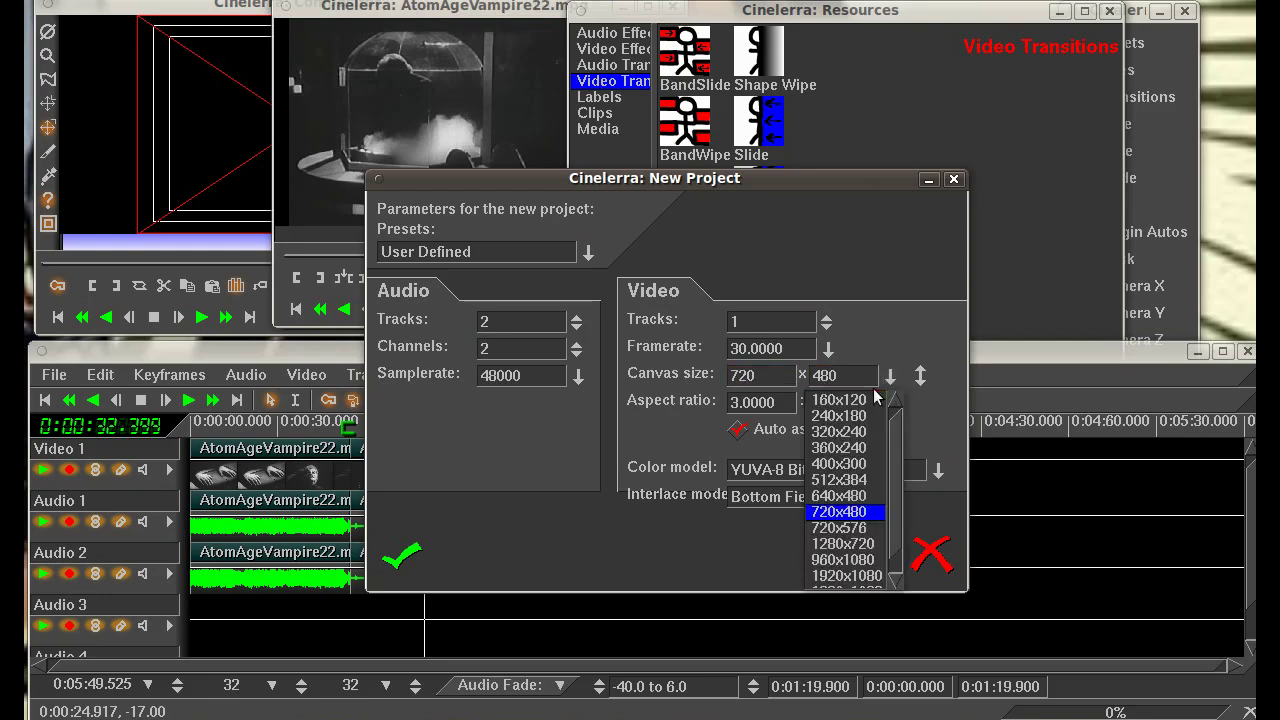
{"action": "left_click", "coordinate": [847, 513]}
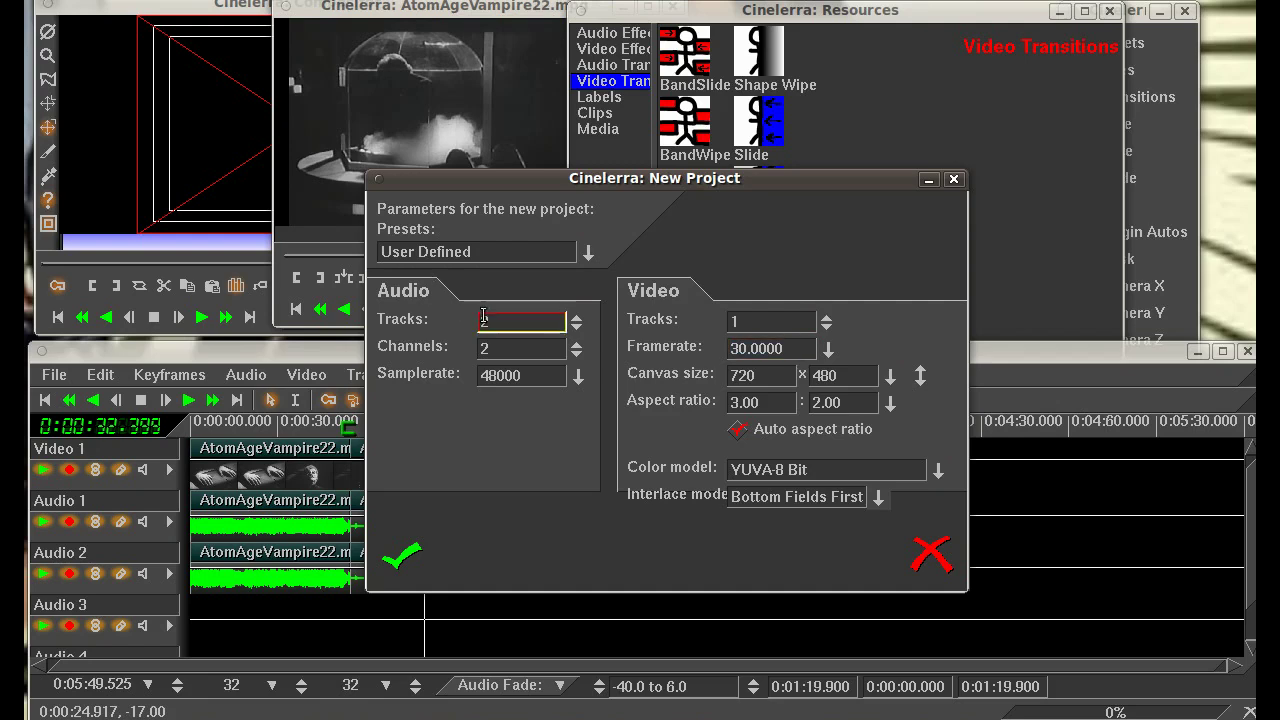
{"action": "left_click", "coordinate": [576, 318]}
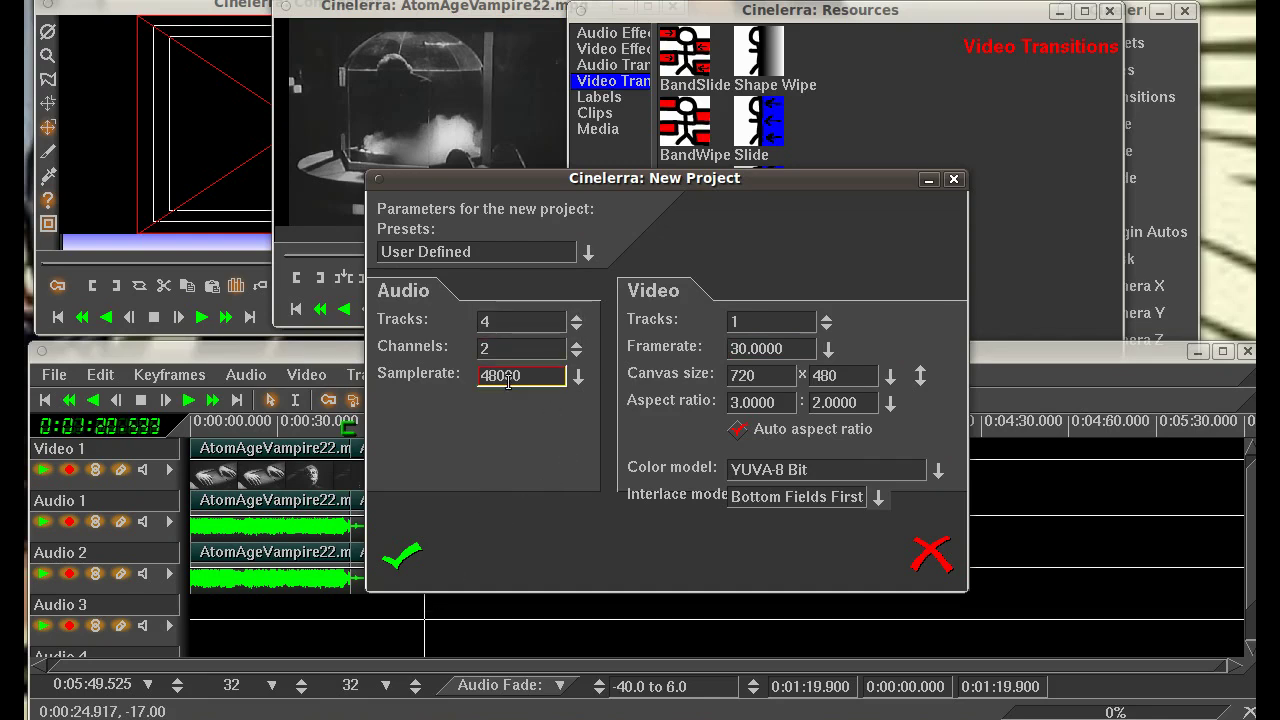
{"action": "left_click", "coordinate": [402, 556]}
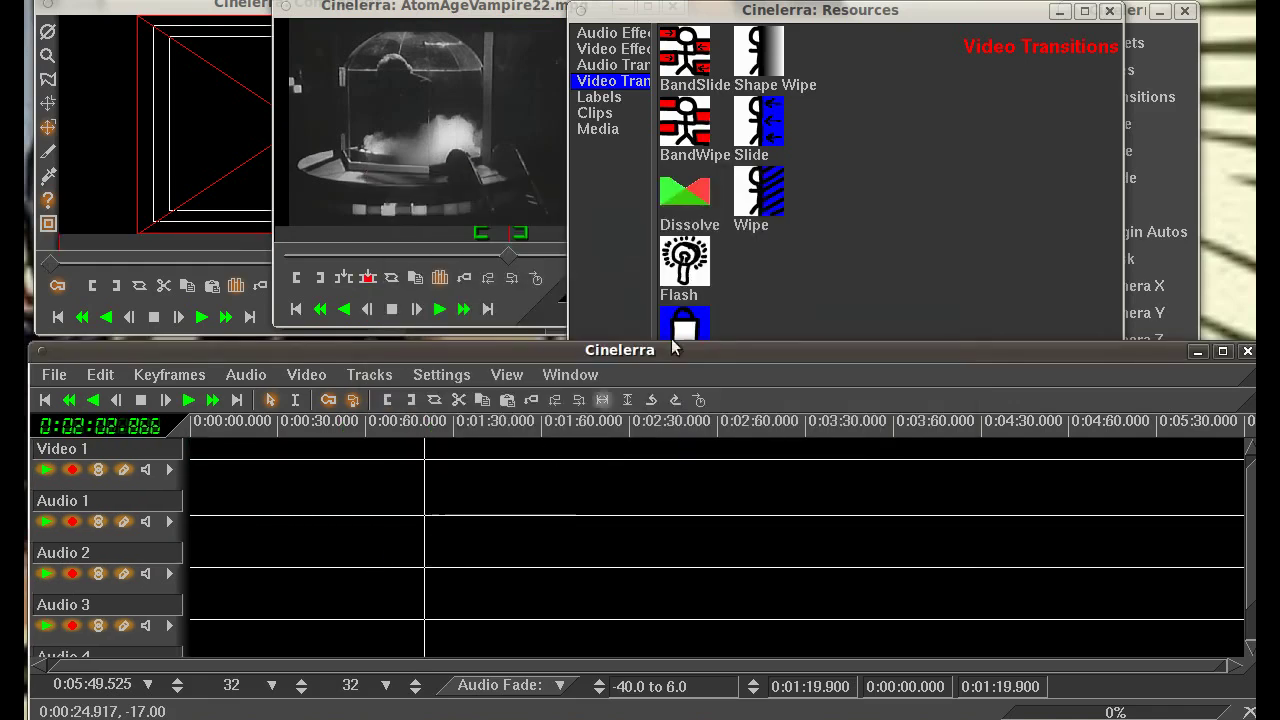
Step: Open the Load files dialog and scroll through the file list
{"action": "left_click", "coordinate": [50, 375]}
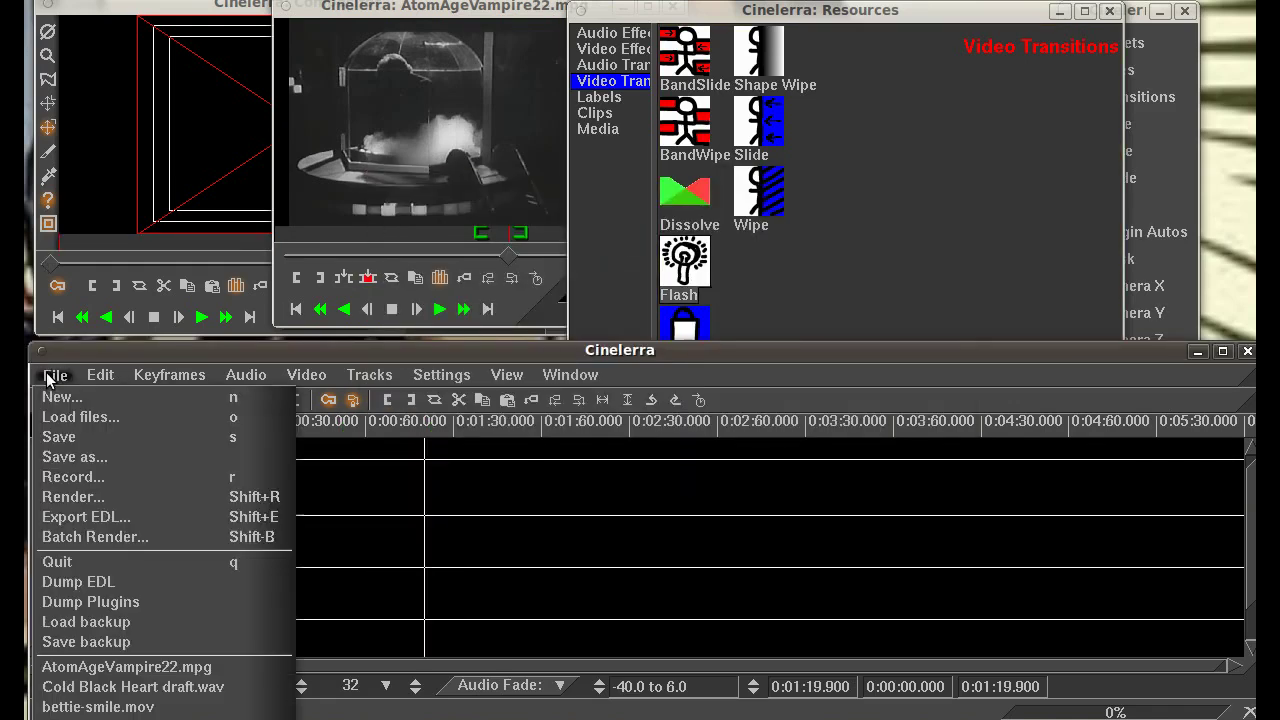
{"action": "left_click", "coordinate": [82, 416]}
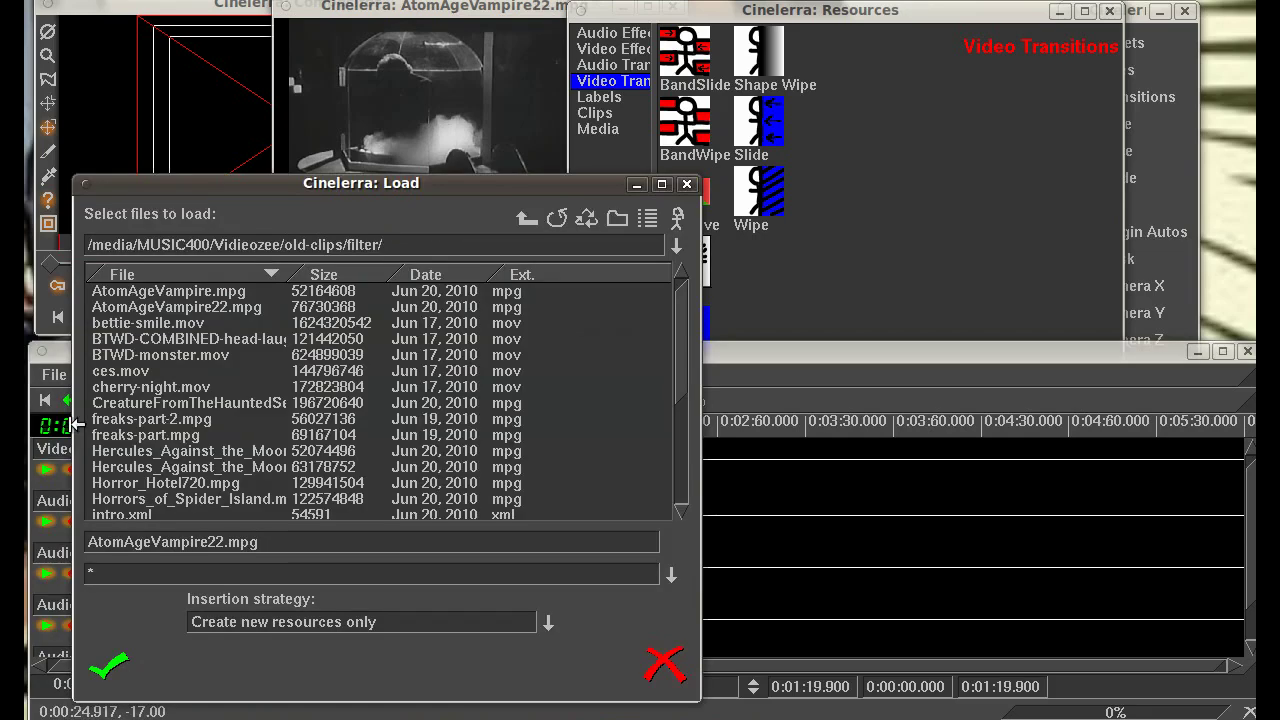
{"action": "scroll", "coordinate": [215, 436], "scroll_direction": "down", "scroll_amount": 3}
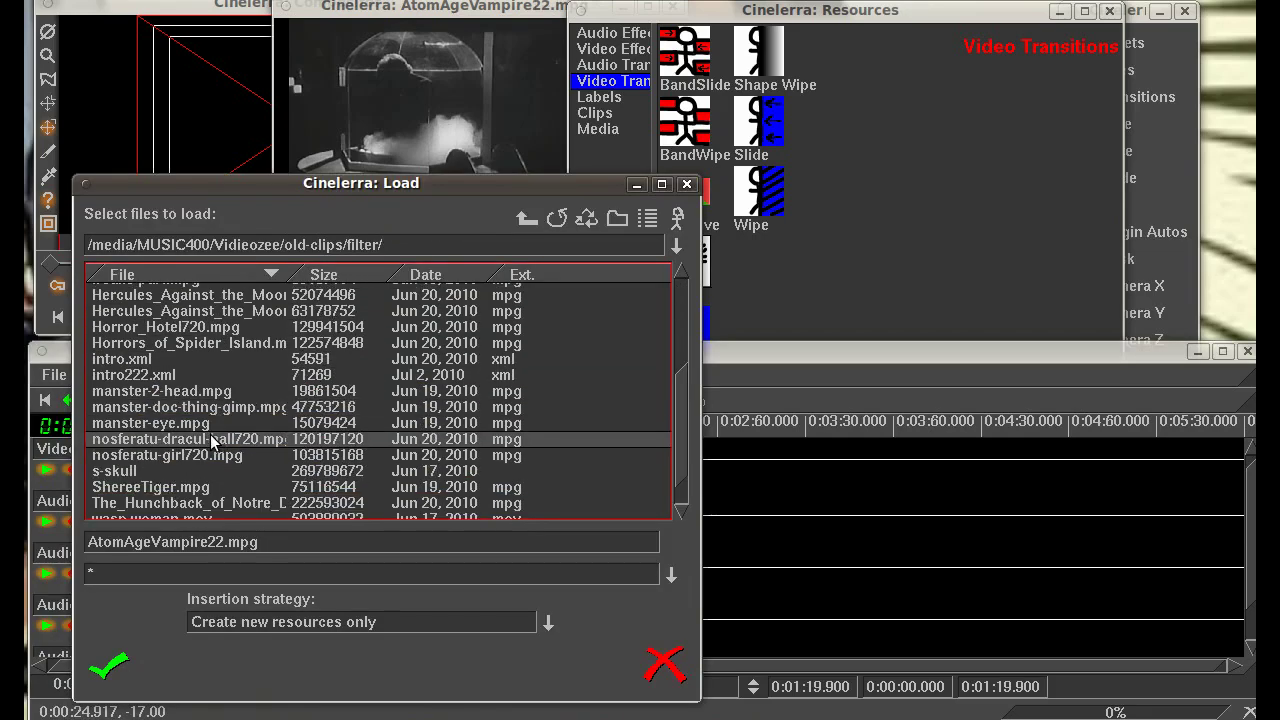
{"action": "scroll", "coordinate": [213, 440], "scroll_direction": "up", "scroll_amount": 1}
{"action": "scroll", "coordinate": [213, 440], "scroll_direction": "down", "scroll_amount": 2}
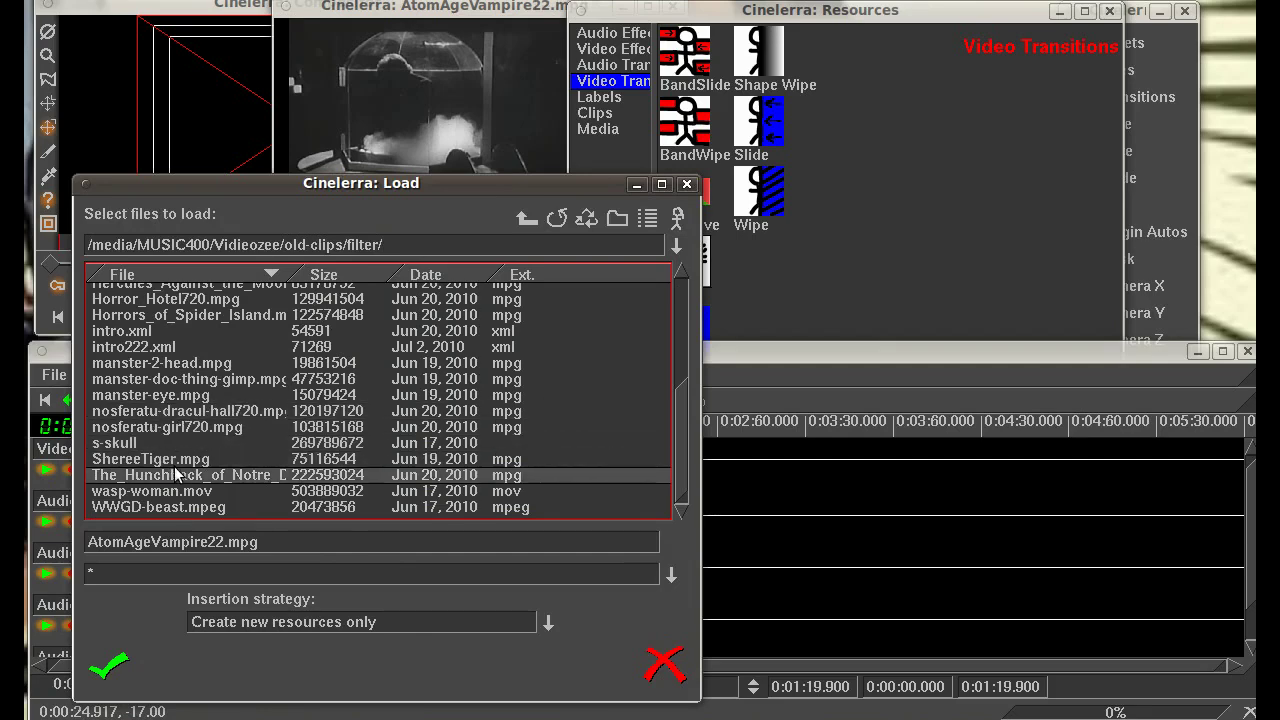
{"action": "scroll", "coordinate": [186, 441], "scroll_direction": "up", "scroll_amount": 4}
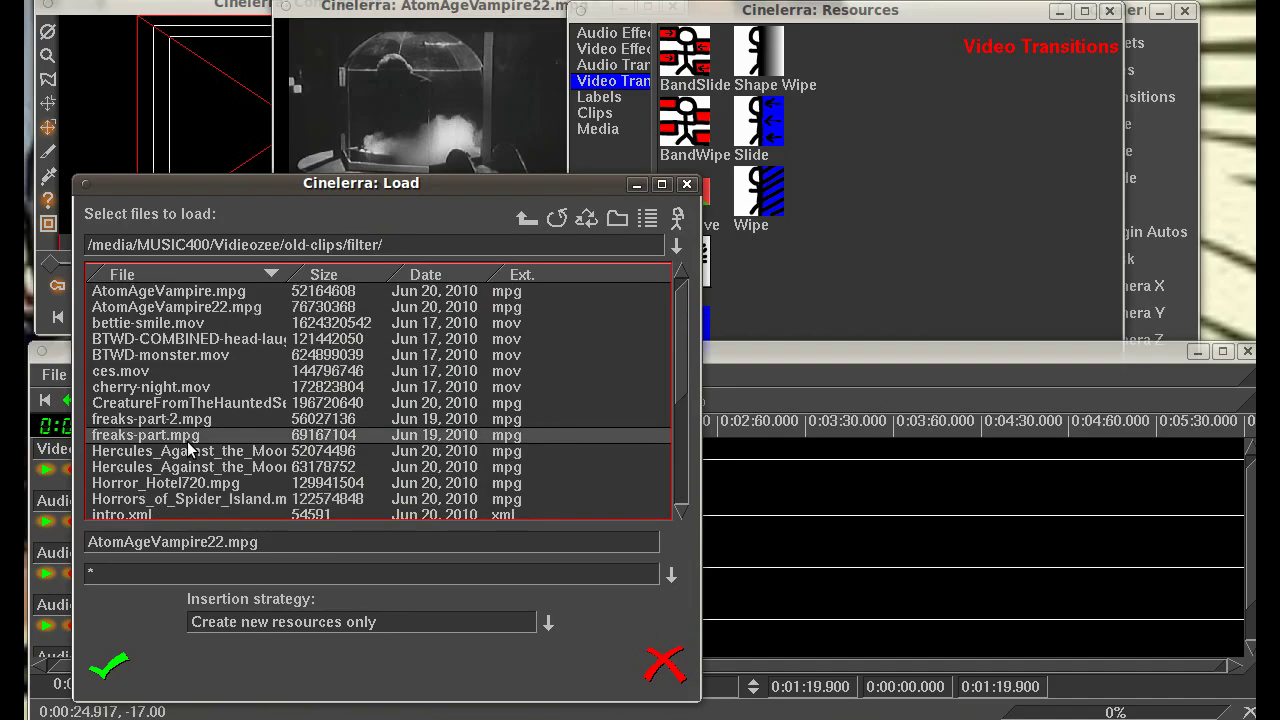
Step: Load bettie-smile.mov, manster-eye.mpg, nosferatu-dracul-hall720.mpg and s-skull into the project
{"action": "left_click", "coordinate": [168, 322]}
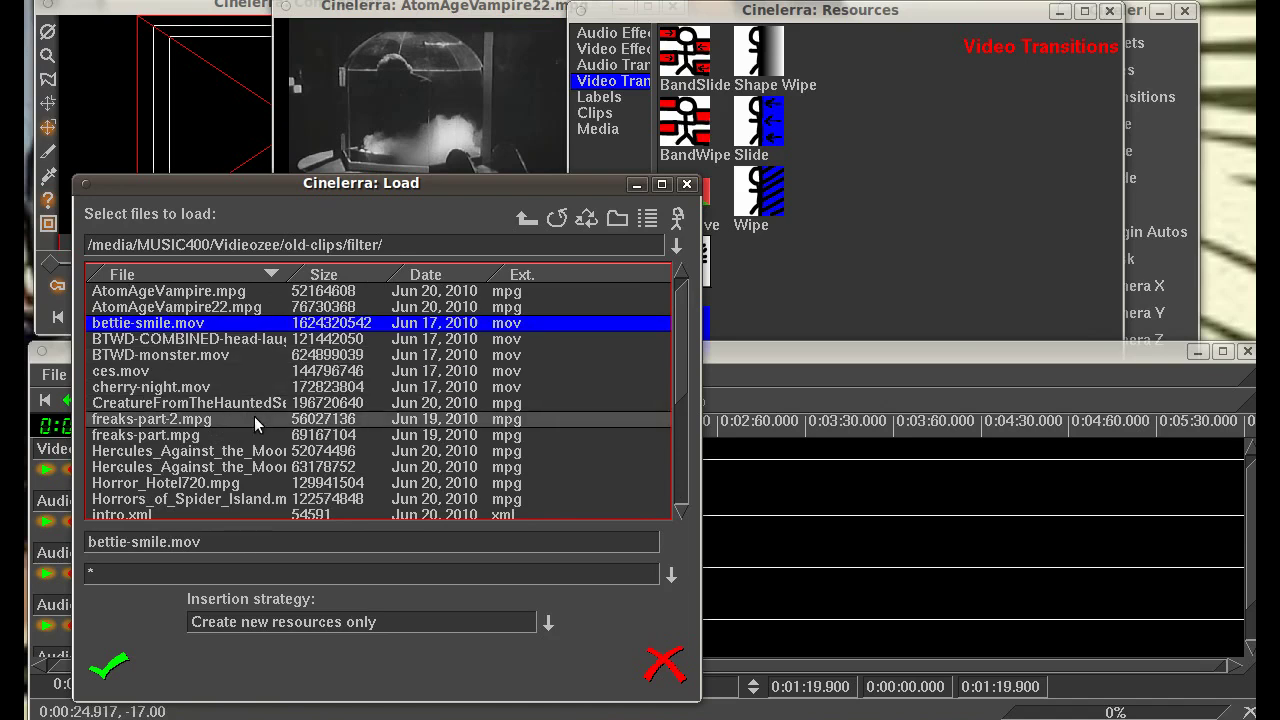
{"action": "scroll", "coordinate": [238, 420], "scroll_direction": "down", "scroll_amount": 2}
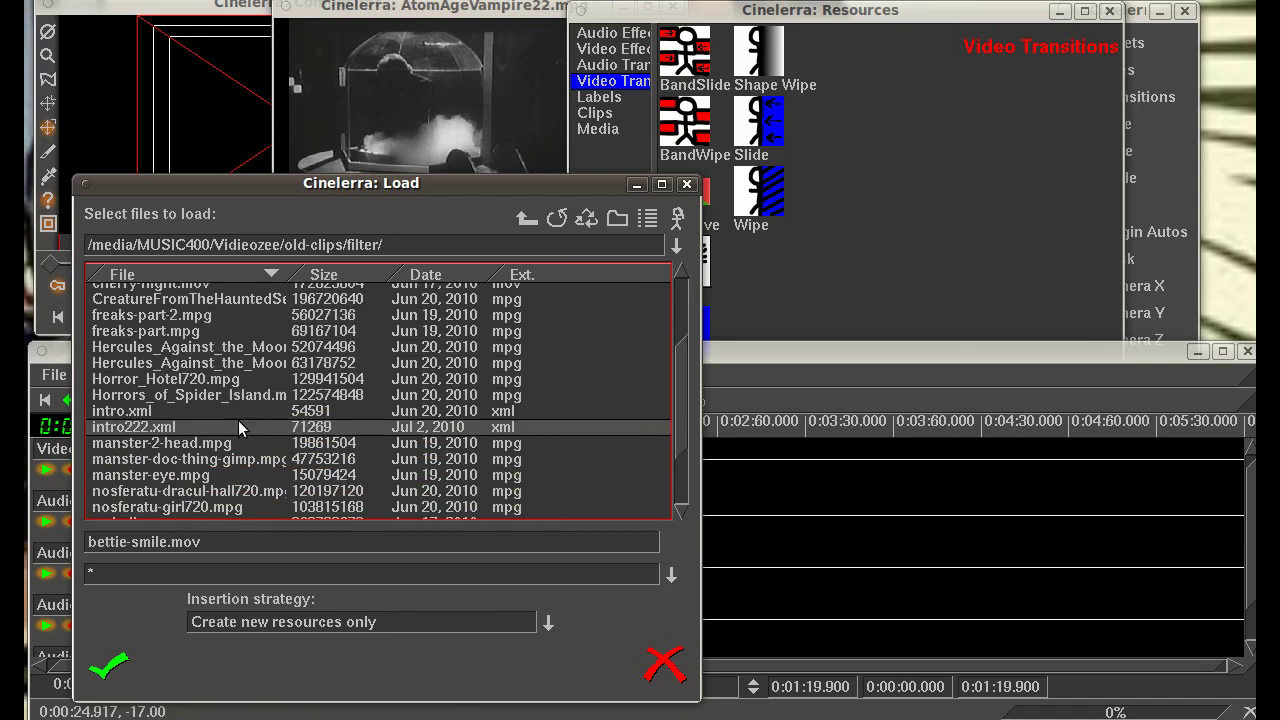
{"action": "left_click", "coordinate": [166, 478]}
{"action": "scroll", "coordinate": [225, 455], "scroll_direction": "down", "scroll_amount": 3}
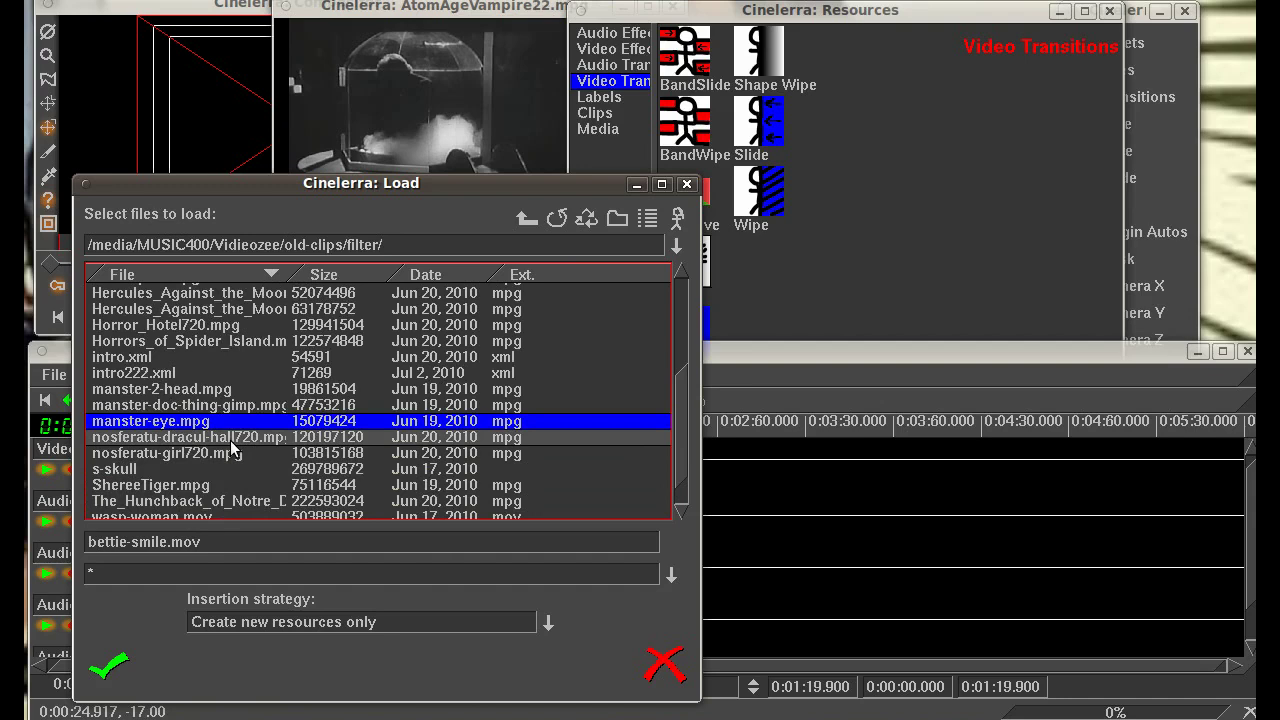
{"action": "left_click", "coordinate": [231, 439], "text": "shift"}
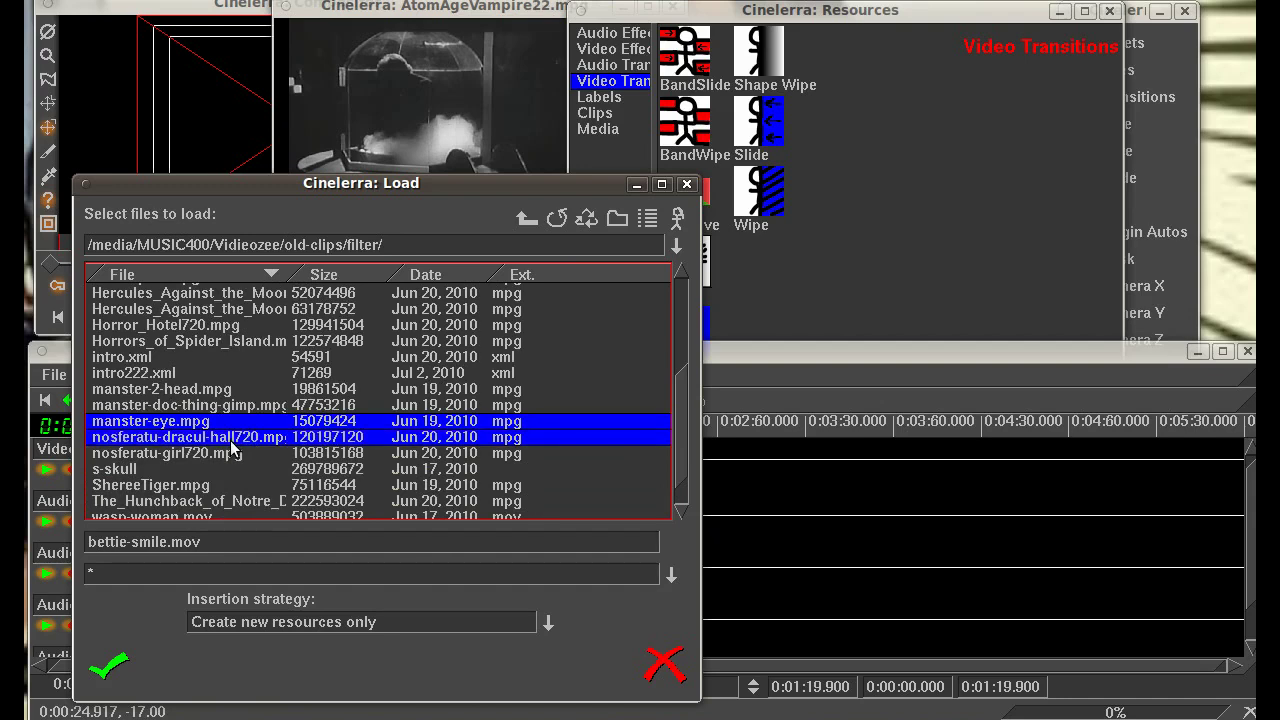
{"action": "left_click", "coordinate": [130, 469], "text": "ctrl"}
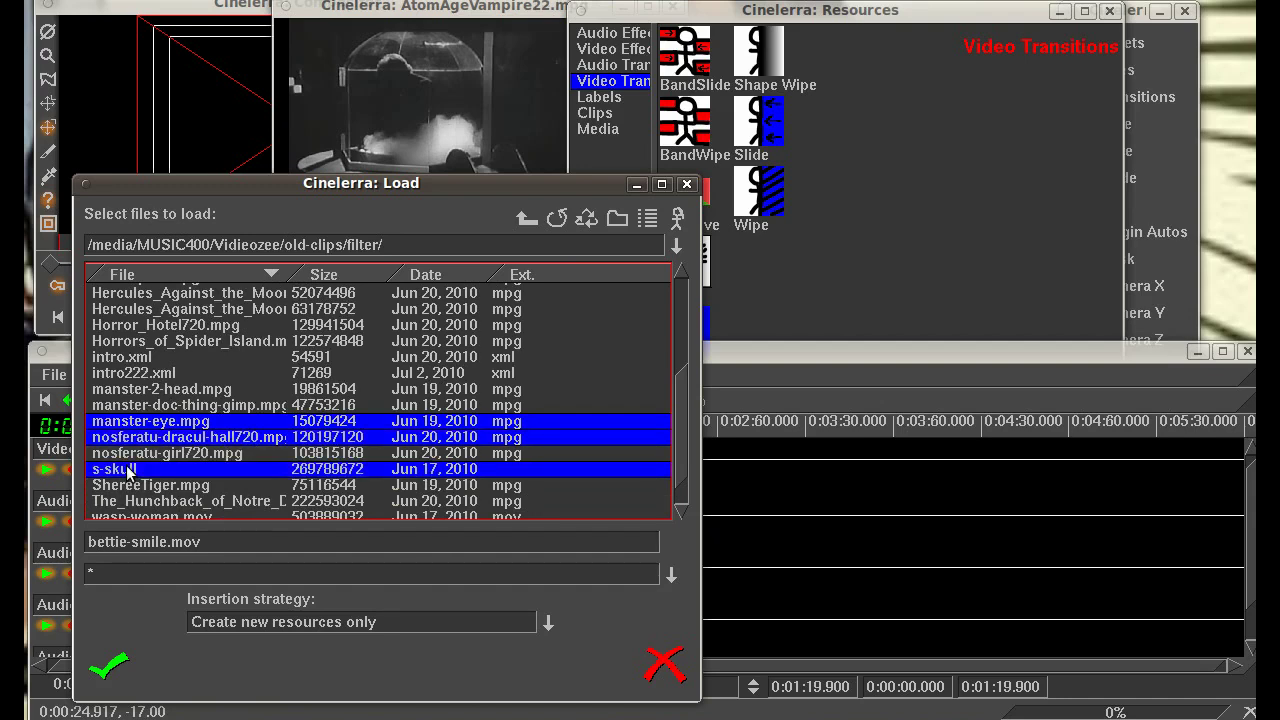
{"action": "left_click", "coordinate": [104, 682]}
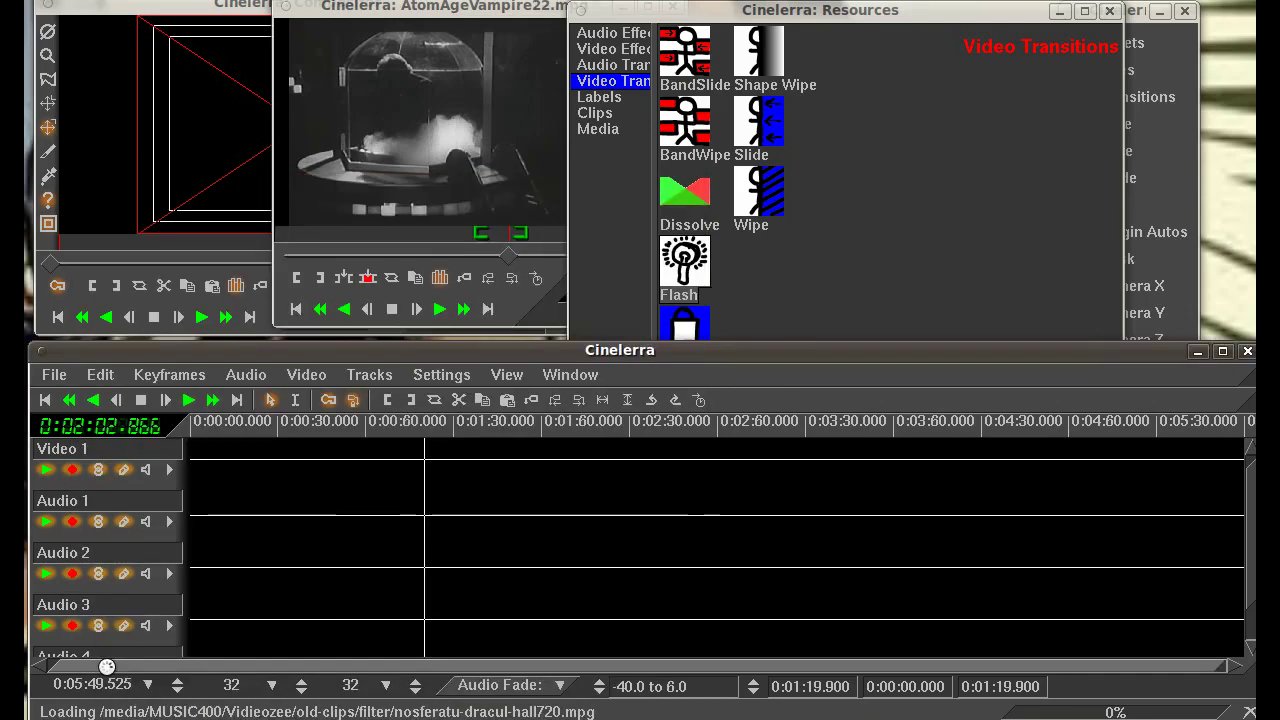
{"action": "left_click", "coordinate": [598, 129]}
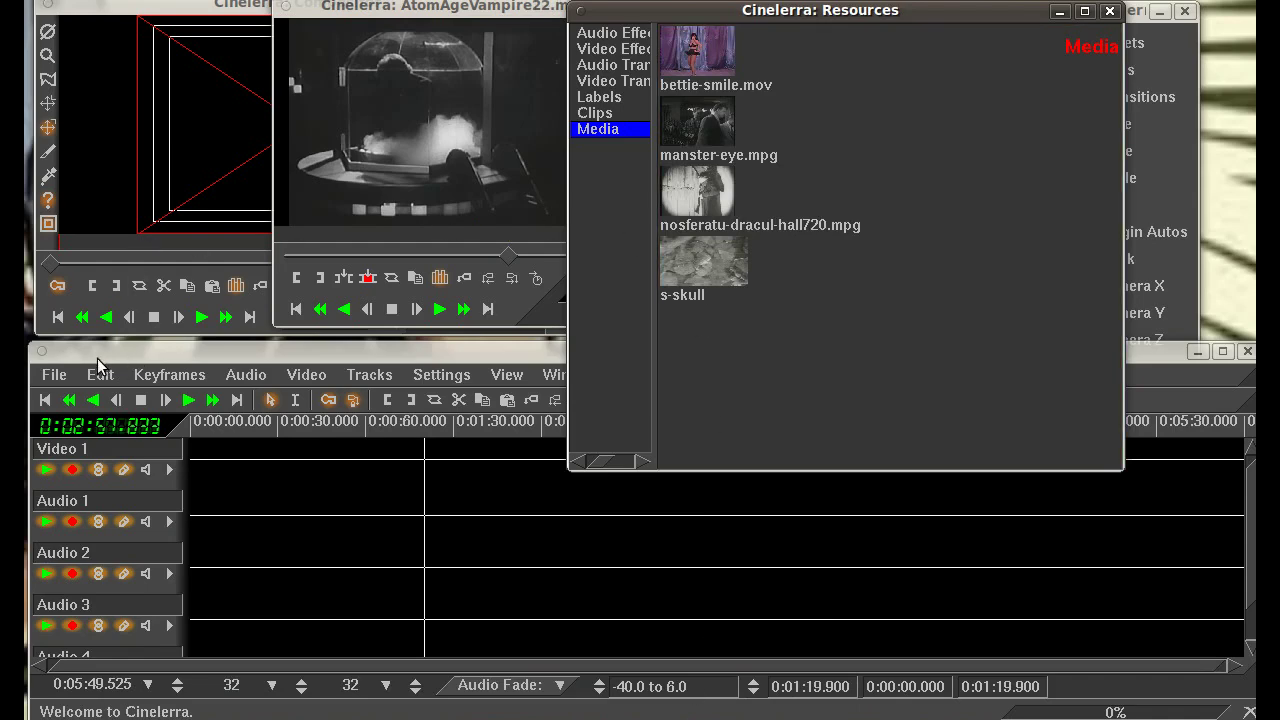
Step: Reopen the Load dialog, show the media bin, and mark a timeline in point at 0:00:36
{"action": "left_click", "coordinate": [54, 374]}
{"action": "left_click", "coordinate": [90, 416]}
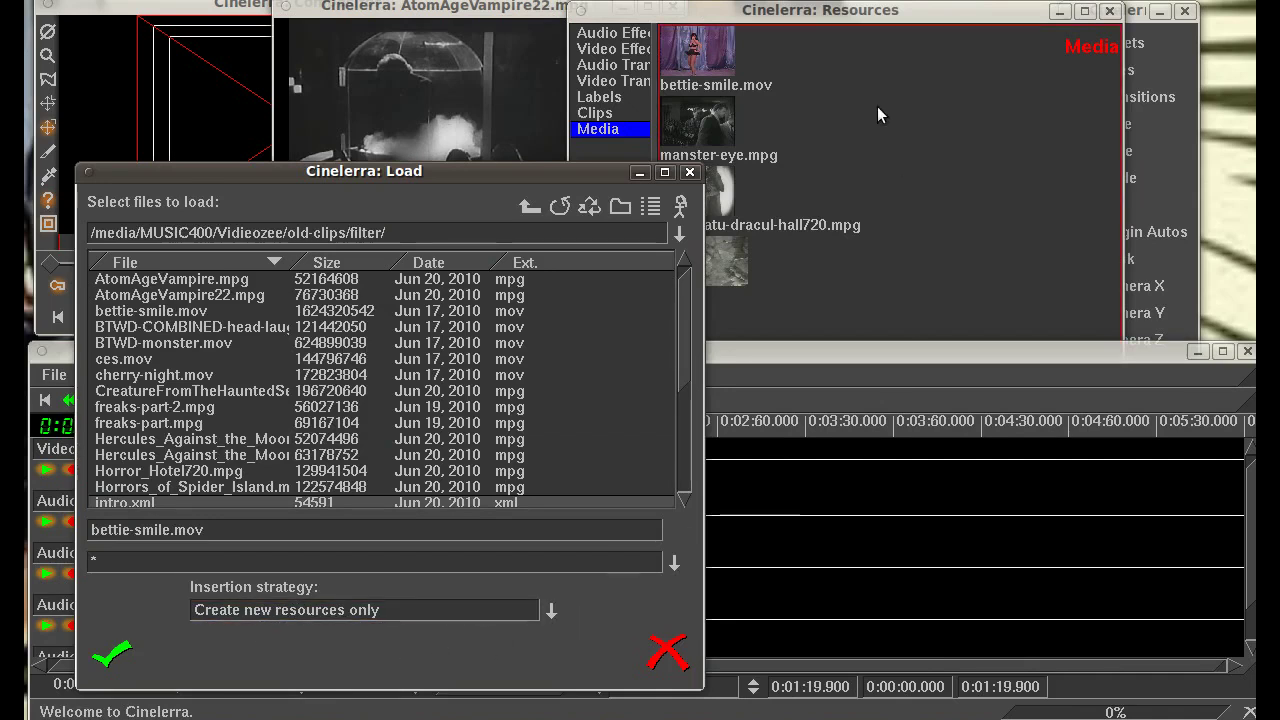
{"action": "left_click", "coordinate": [824, 124]}
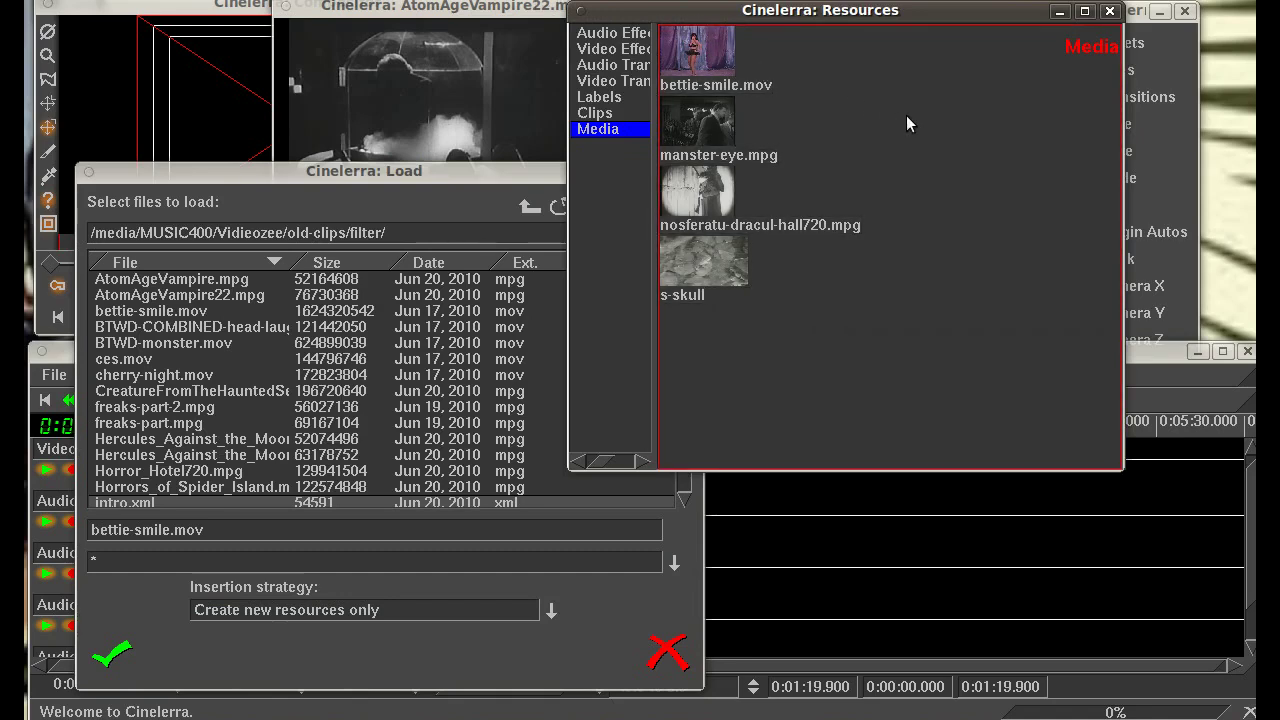
{"action": "left_click", "coordinate": [917, 598]}
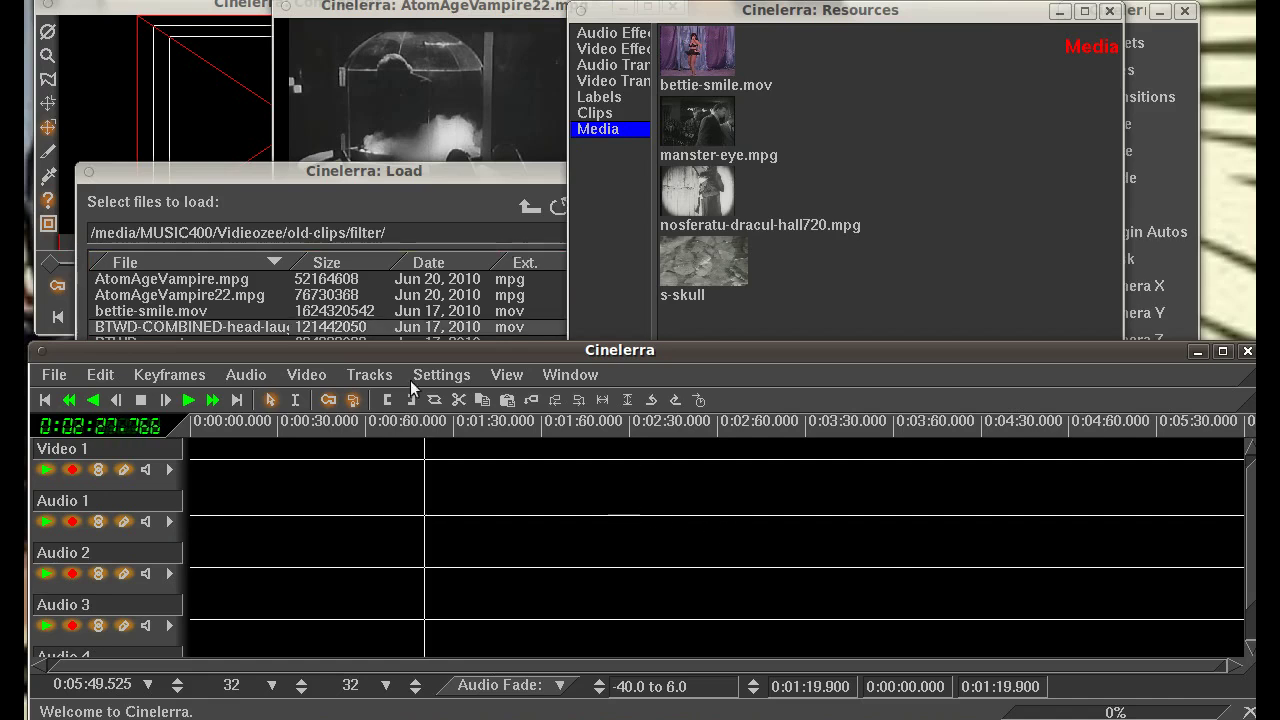
{"action": "left_click", "coordinate": [297, 446]}
{"action": "left_click", "coordinate": [388, 400]}
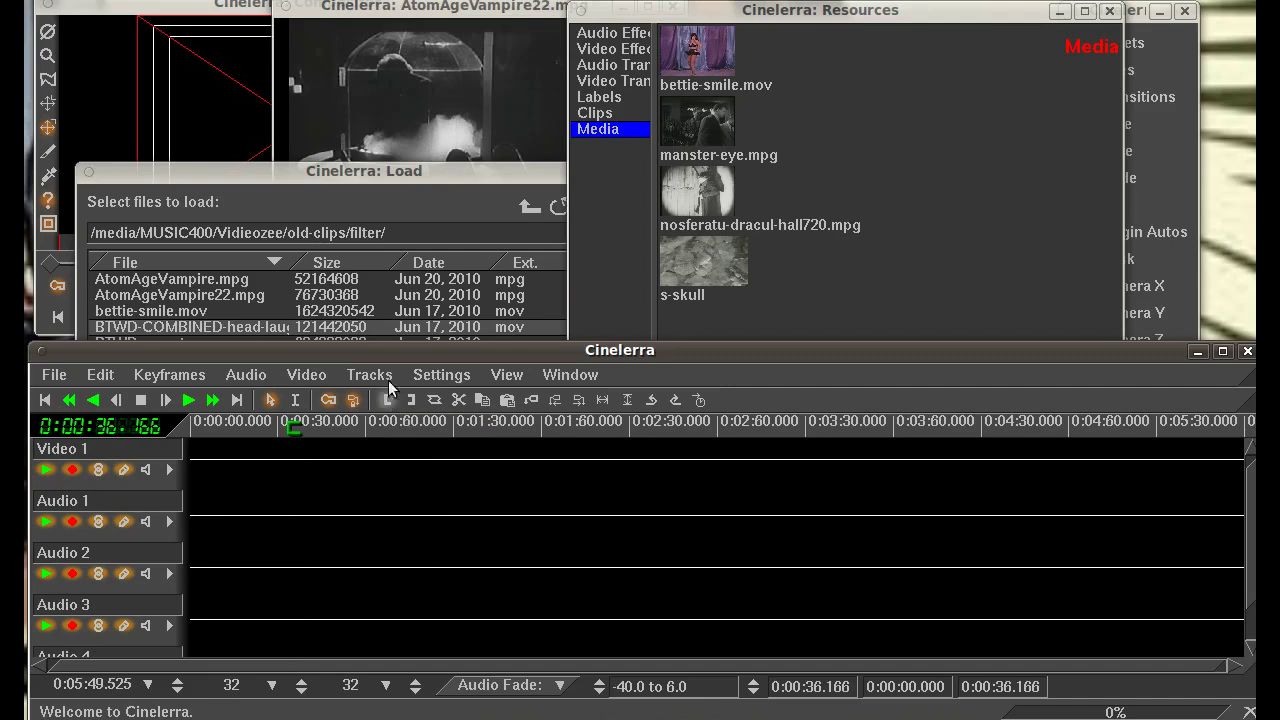
Step: Set the load insertion strategy to paste at the insertion point, then cancel the dialog
{"action": "left_click", "coordinate": [273, 184]}
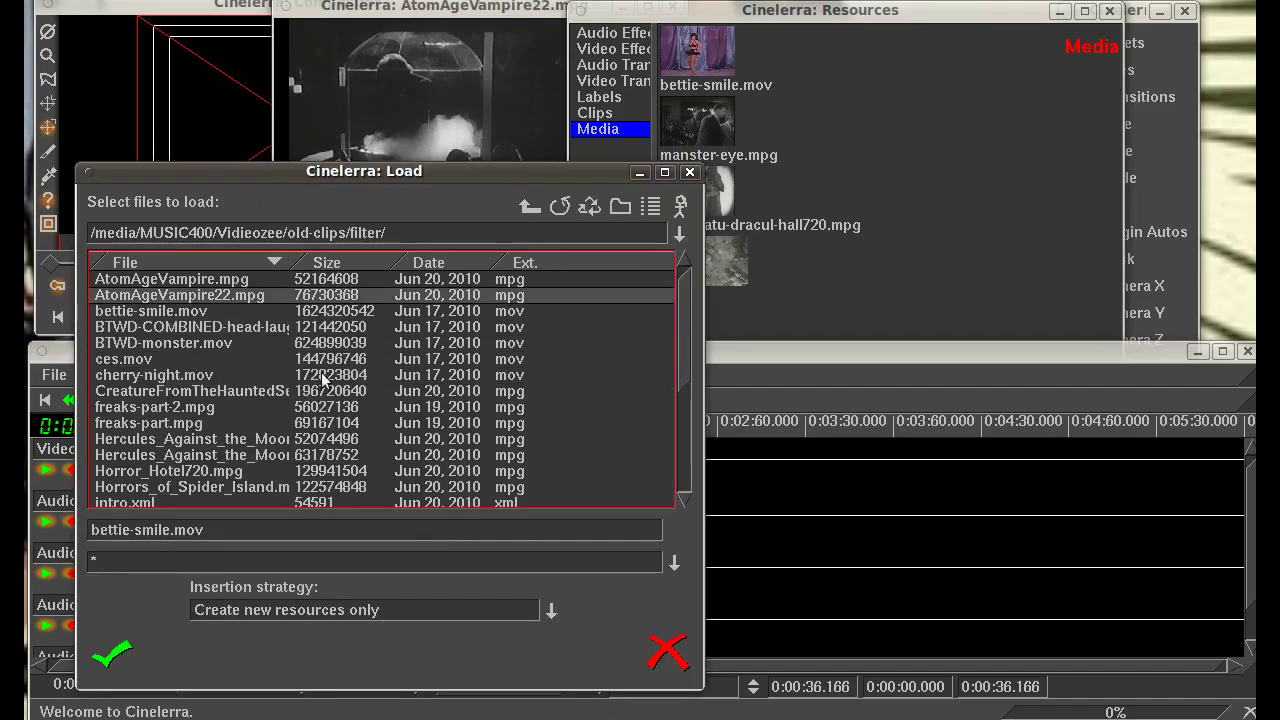
{"action": "left_click", "coordinate": [550, 612]}
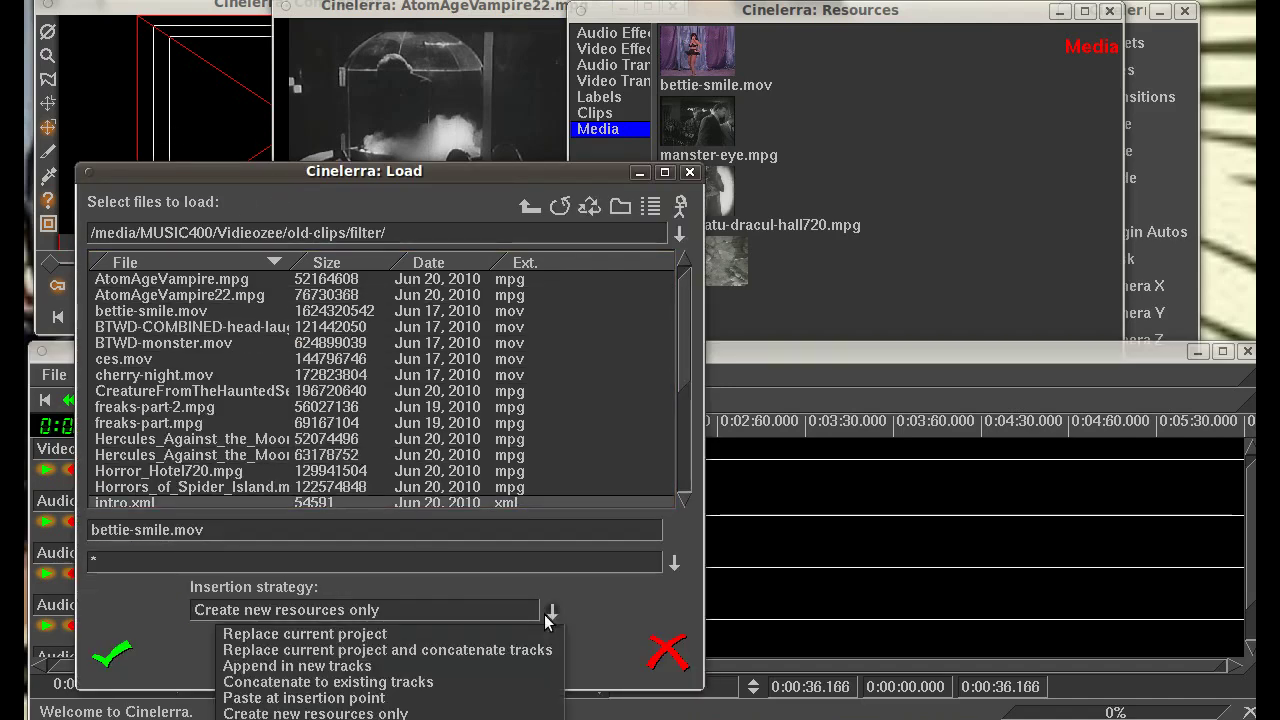
{"action": "left_click", "coordinate": [344, 703]}
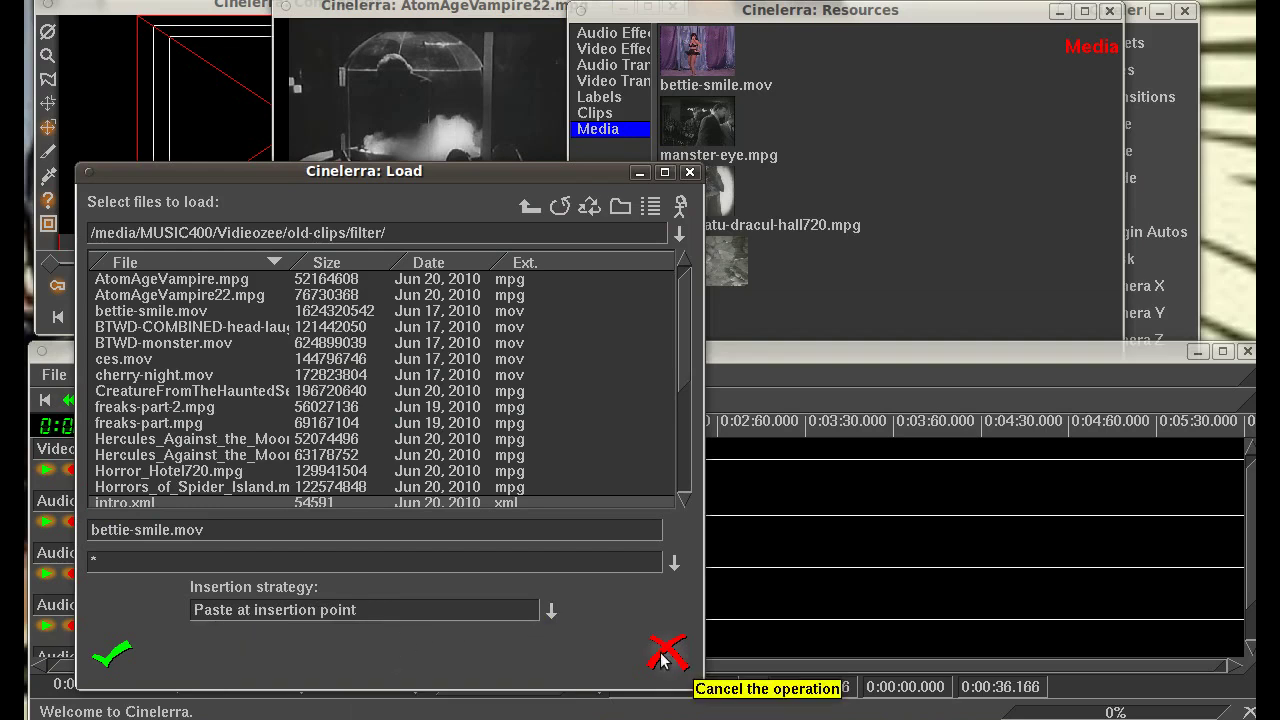
{"action": "left_click", "coordinate": [551, 610]}
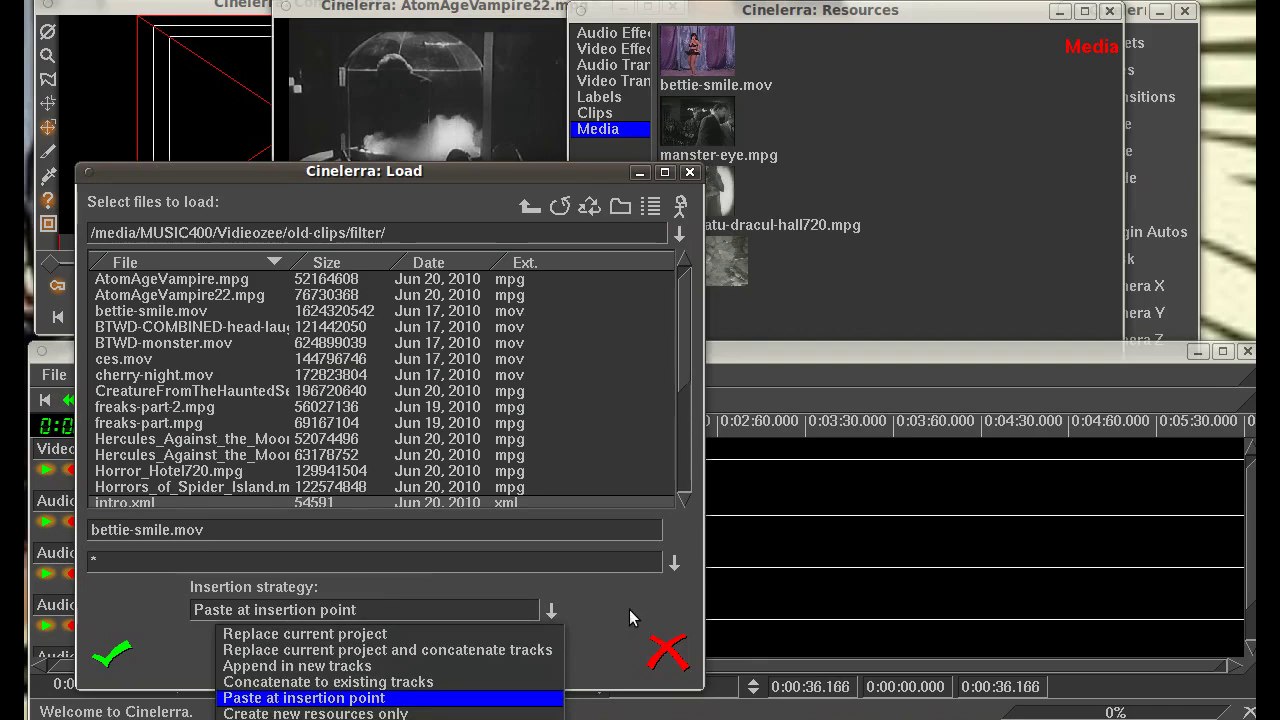
{"action": "left_click_drag", "start_coordinate": [492, 167], "coordinate": [491, 33]}
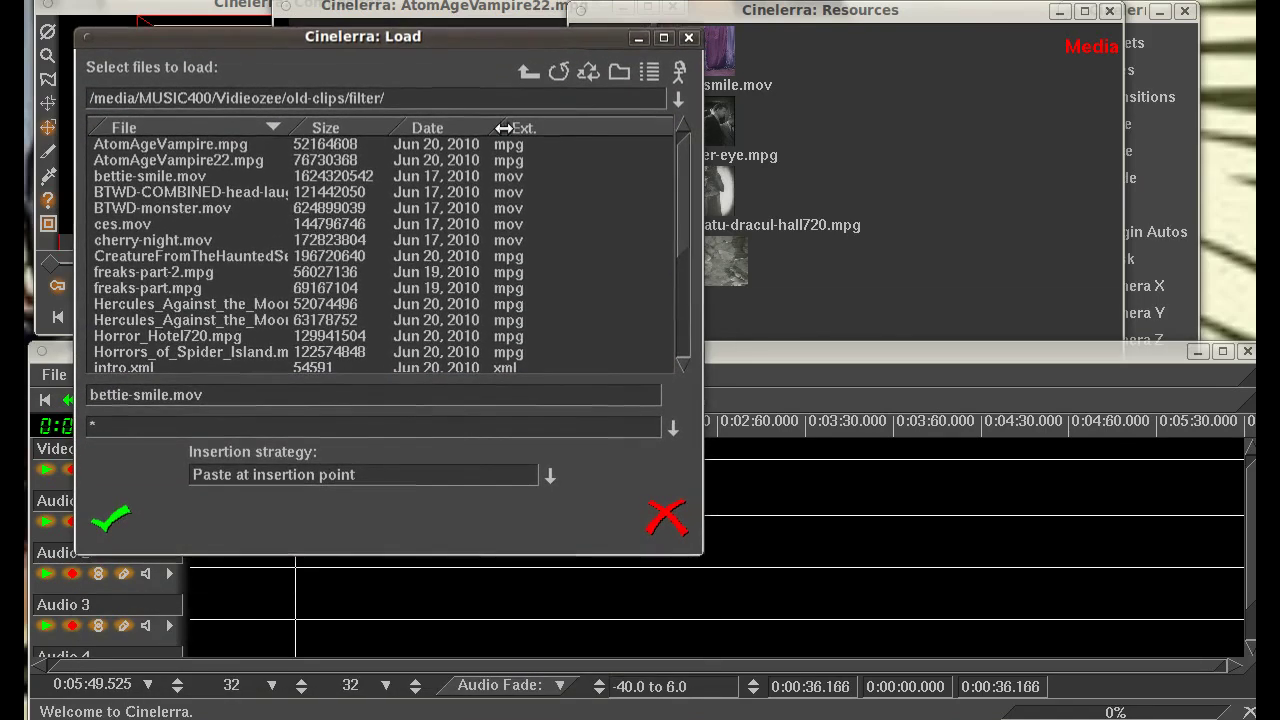
{"action": "left_click", "coordinate": [548, 474]}
{"action": "left_click", "coordinate": [652, 527]}
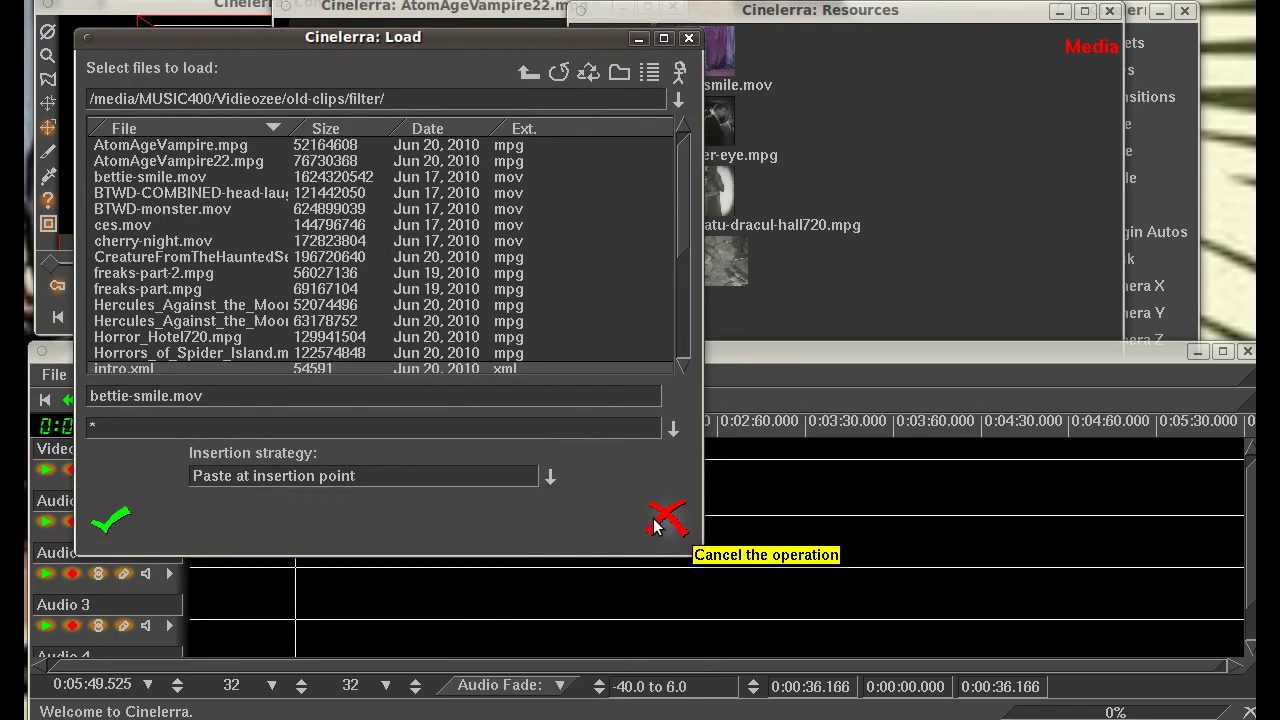
{"action": "left_click", "coordinate": [652, 527]}
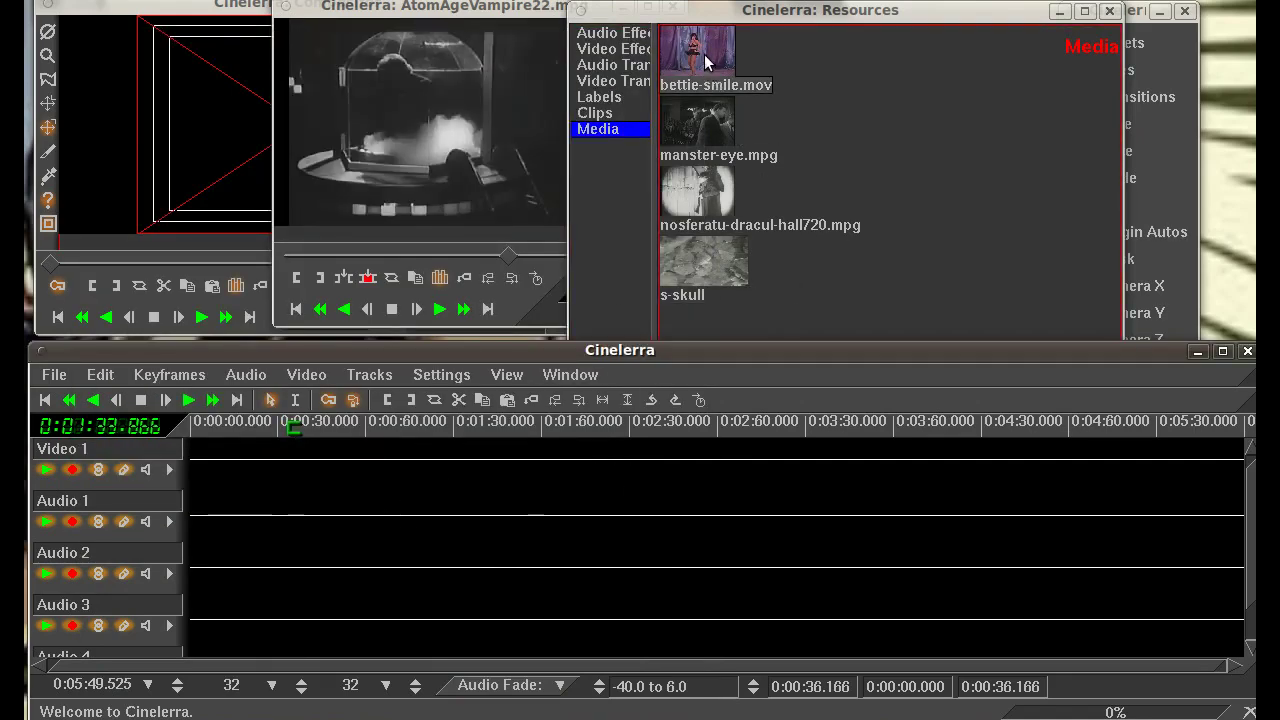
Step: Load bettie-smile.mov in the Viewer and mark an in point on the smiling close-up near three seconds
{"action": "left_click_drag", "start_coordinate": [705, 62], "coordinate": [455, 140]}
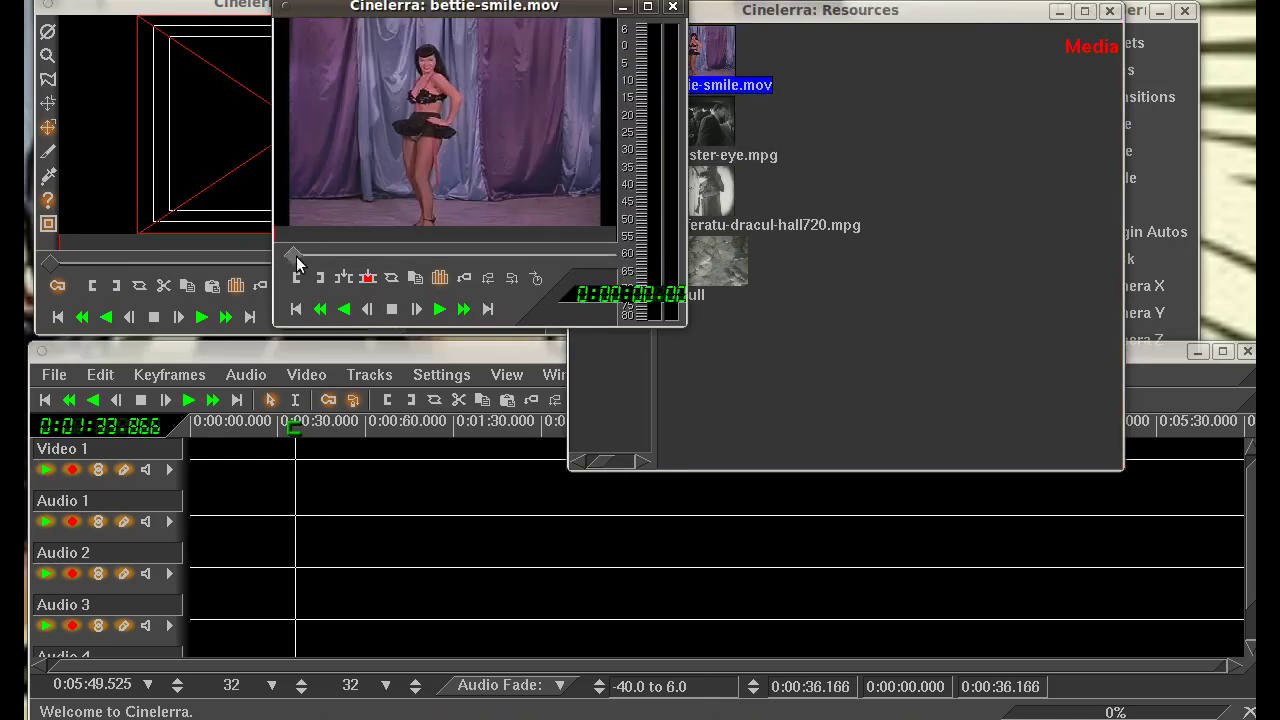
{"action": "left_click_drag", "start_coordinate": [294, 256], "coordinate": [306, 274]}
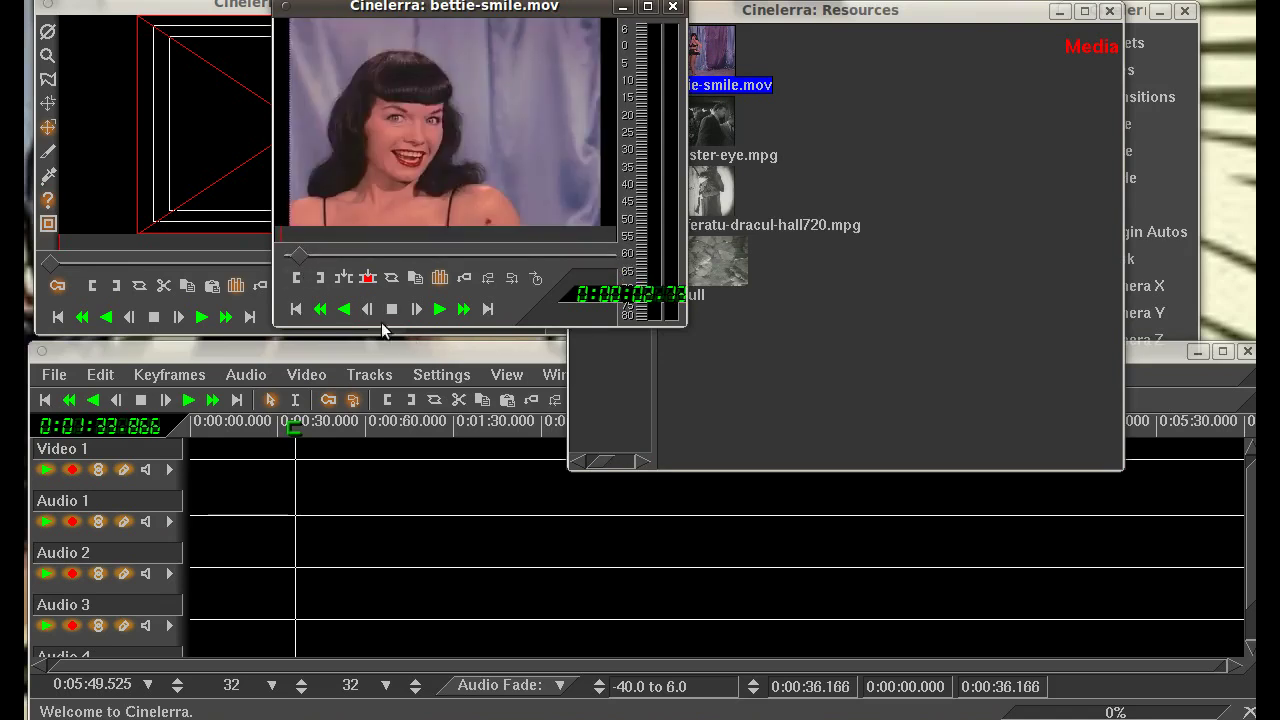
{"action": "left_click", "coordinate": [368, 312]}
{"action": "left_click", "coordinate": [368, 312]}
{"action": "left_click", "coordinate": [368, 312]}
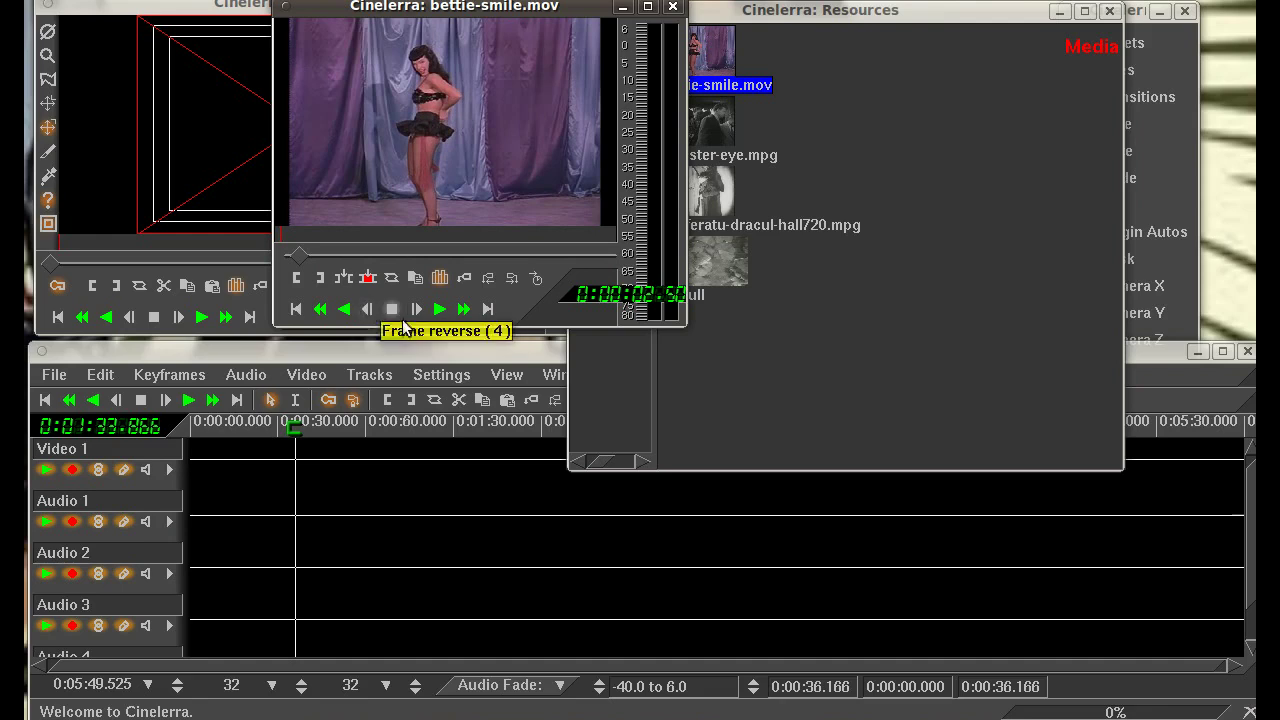
{"action": "left_click", "coordinate": [416, 310]}
{"action": "left_click", "coordinate": [416, 310]}
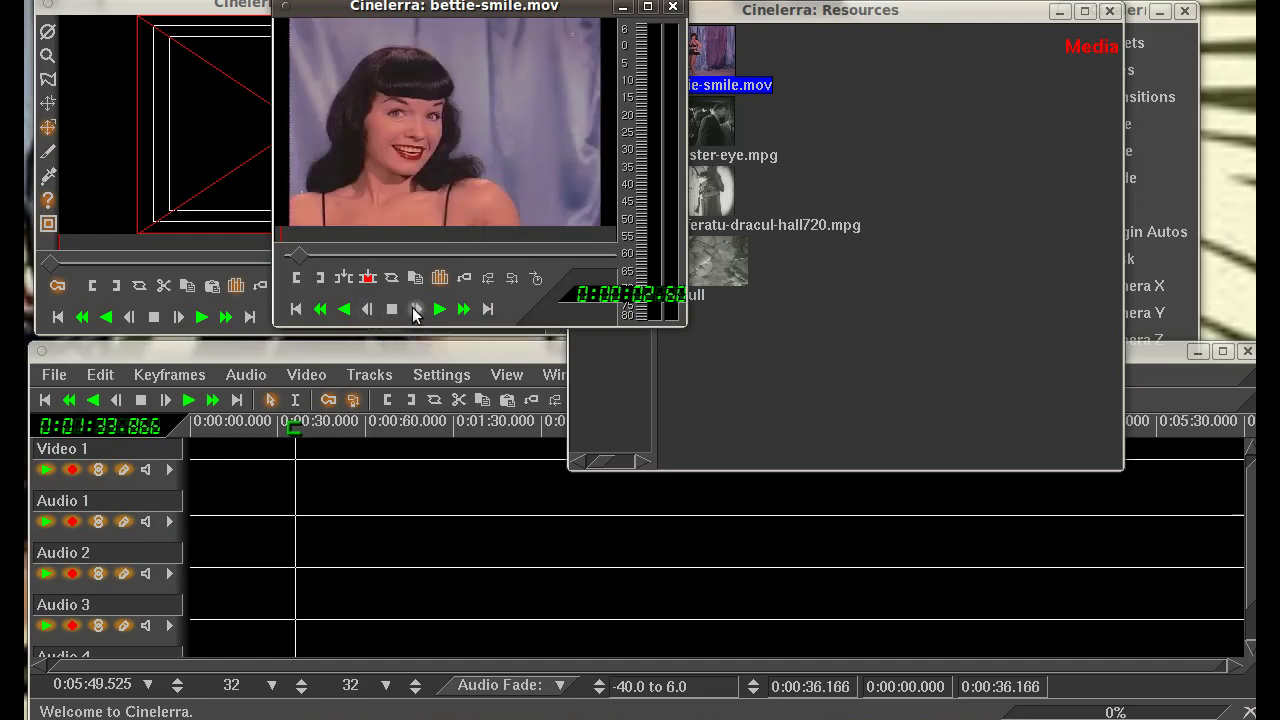
{"action": "left_click", "coordinate": [298, 279]}
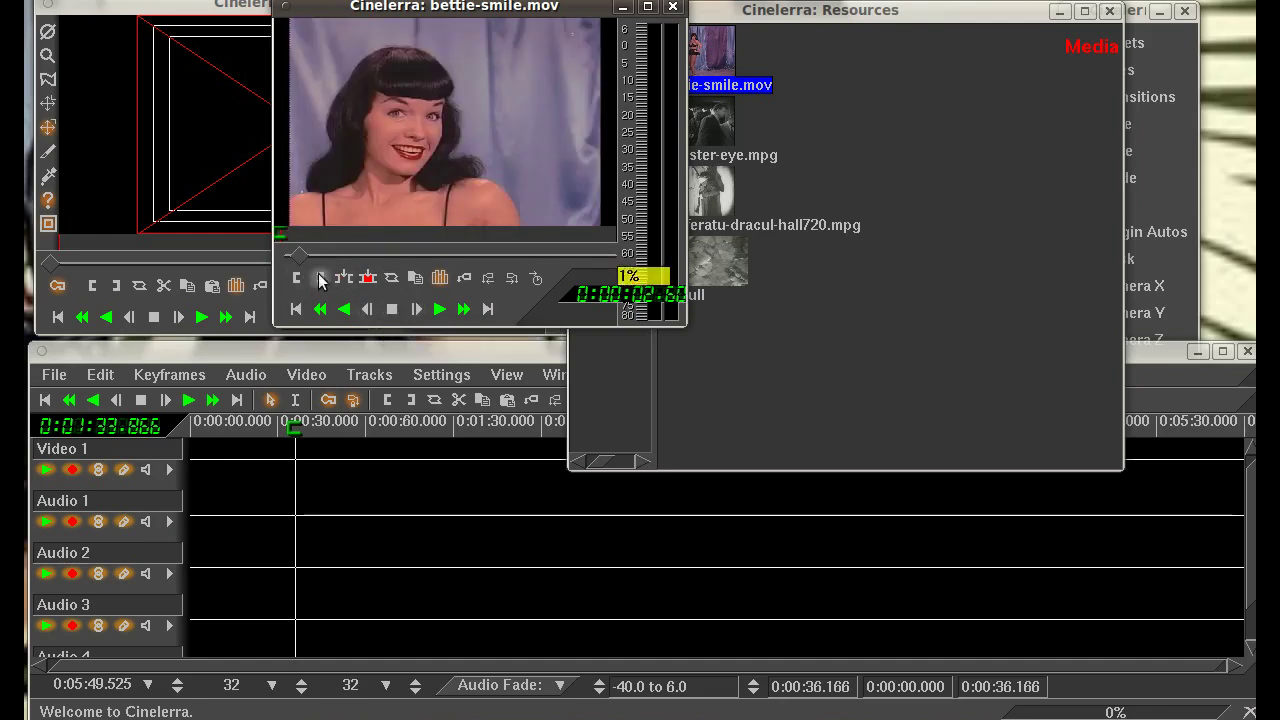
Step: Play into the dancing shot, step back a few frames, and mark the out point
{"action": "left_click", "coordinate": [440, 310]}
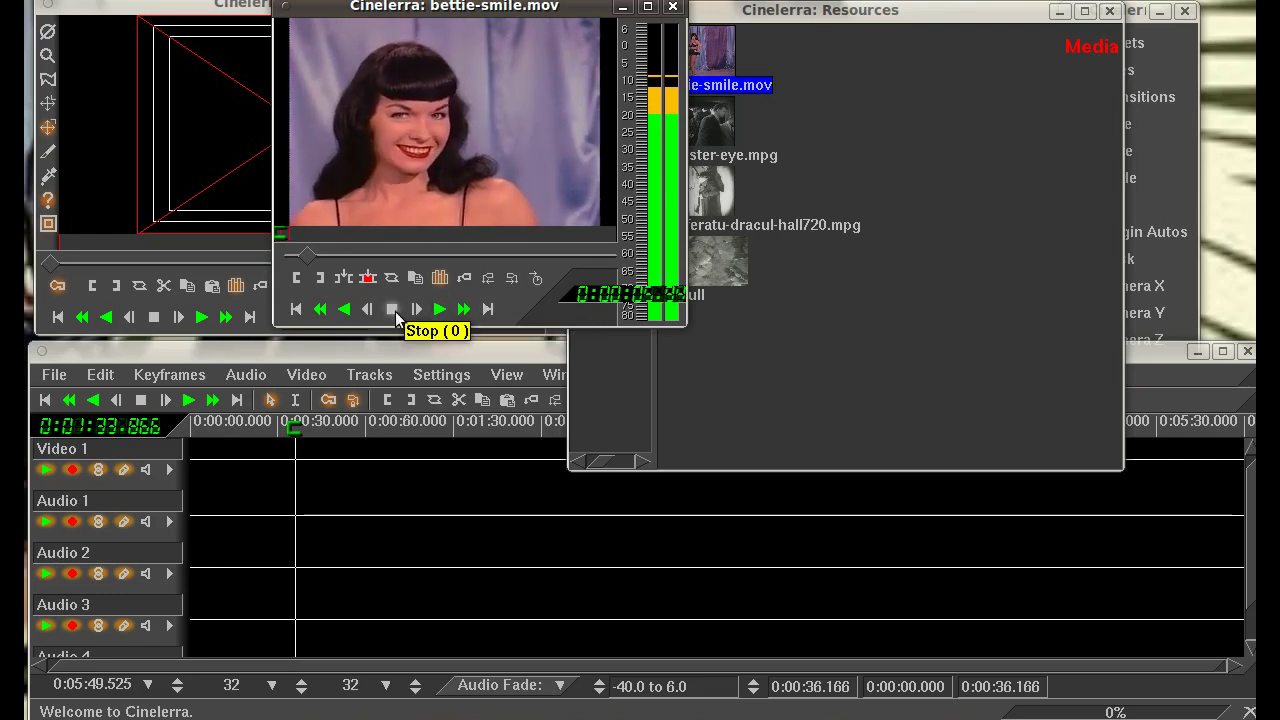
{"action": "left_click", "coordinate": [394, 312]}
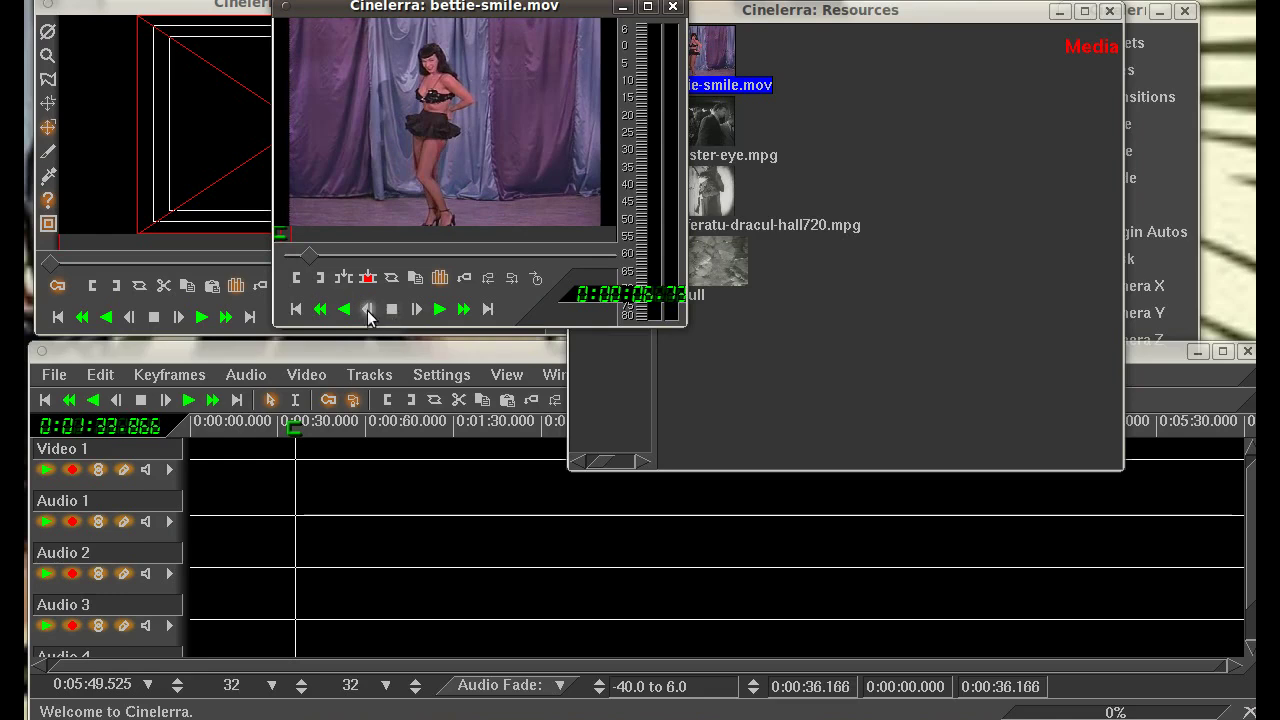
{"action": "left_click", "coordinate": [367, 312]}
{"action": "left_click", "coordinate": [367, 312]}
{"action": "left_click", "coordinate": [367, 312]}
{"action": "left_click", "coordinate": [367, 312]}
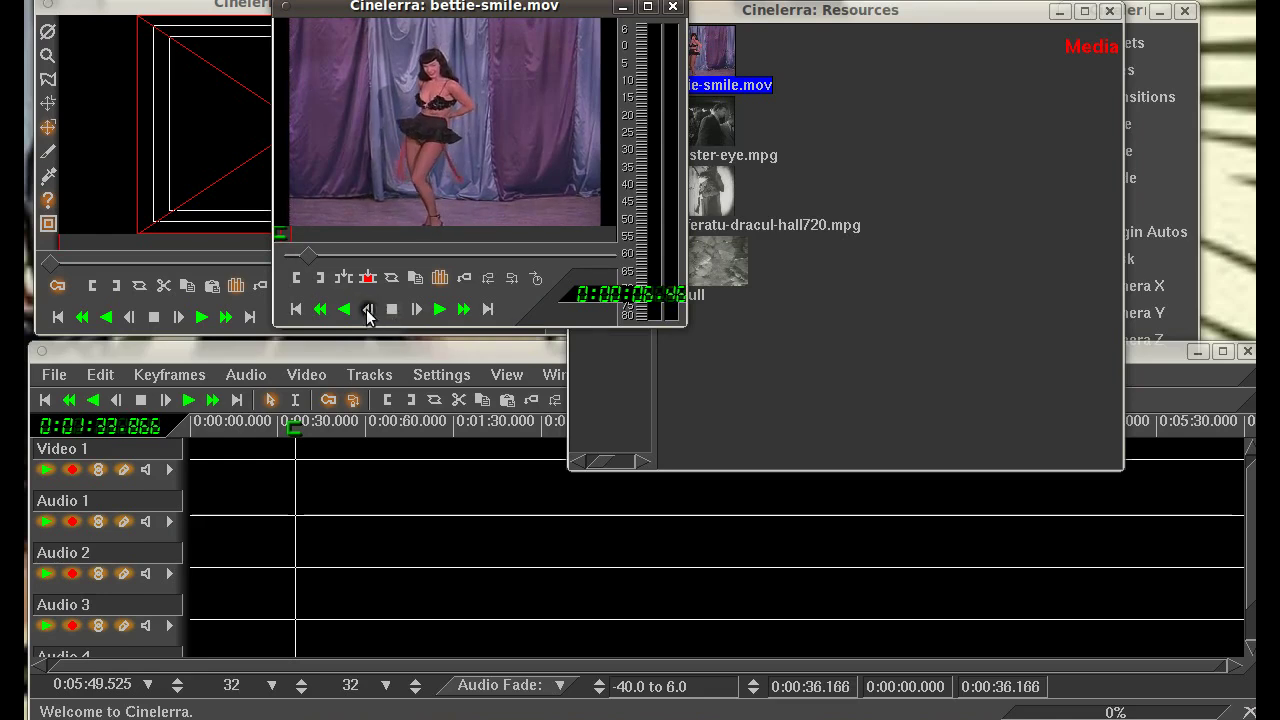
{"action": "left_click", "coordinate": [367, 312]}
{"action": "left_click", "coordinate": [367, 312]}
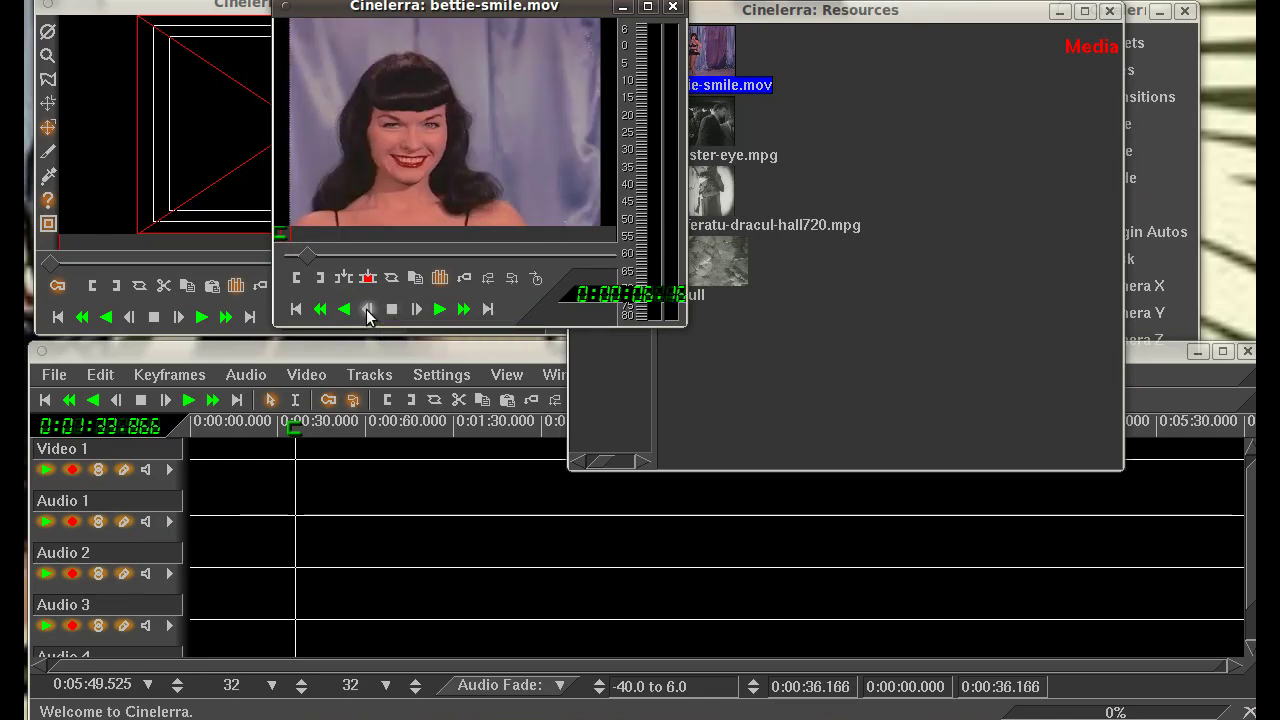
{"action": "left_click", "coordinate": [319, 278]}
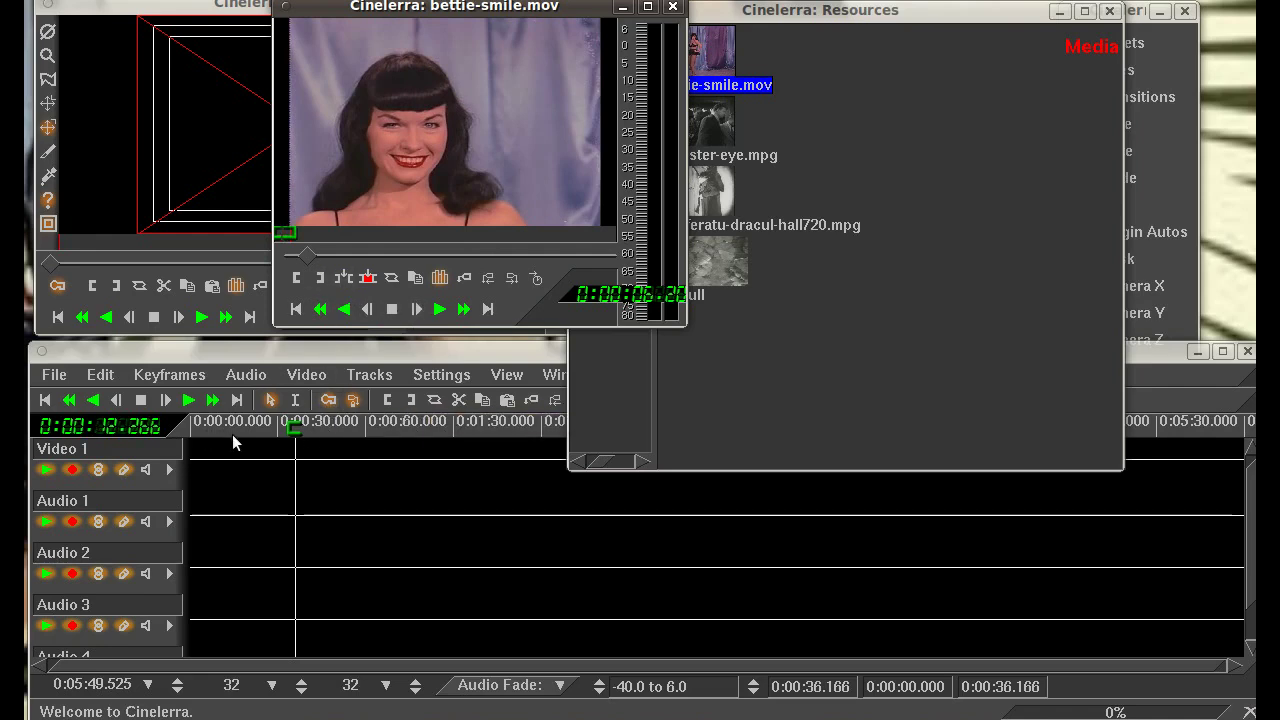
Step: Place the timeline insertion point near the start of the timeline
{"action": "left_click", "coordinate": [243, 445]}
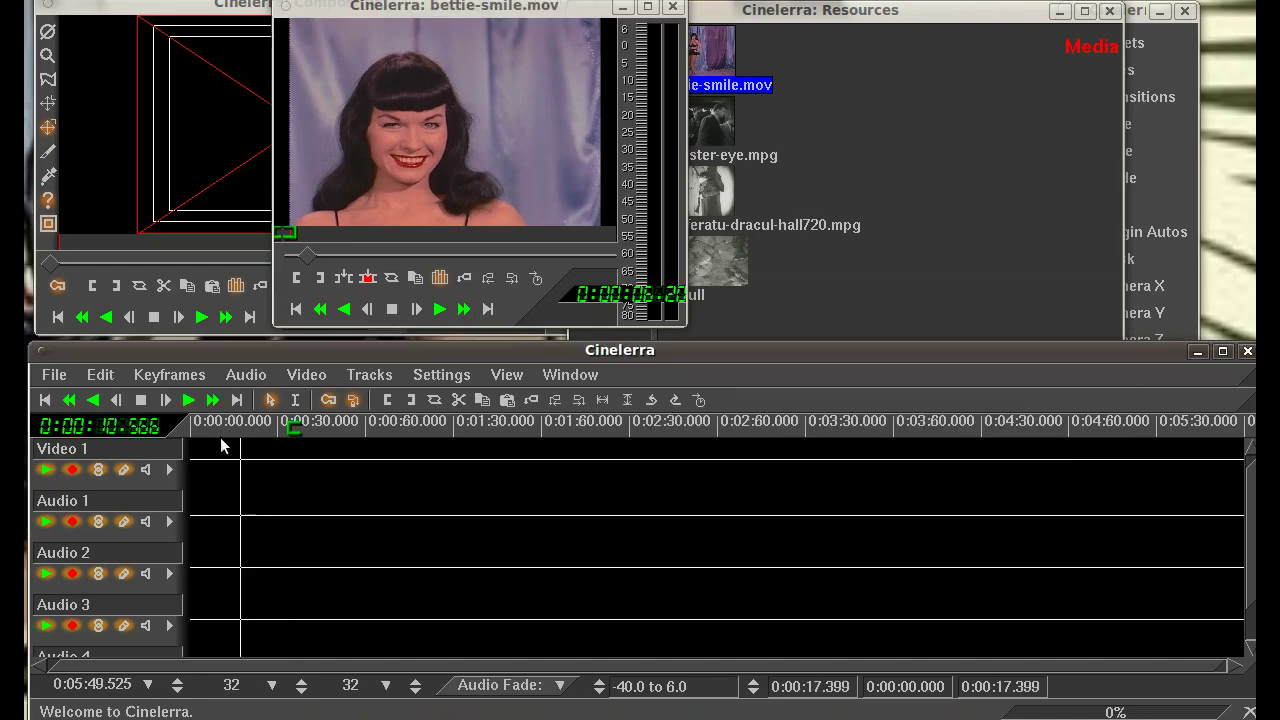
{"action": "left_click", "coordinate": [213, 443]}
{"action": "left_click", "coordinate": [203, 436]}
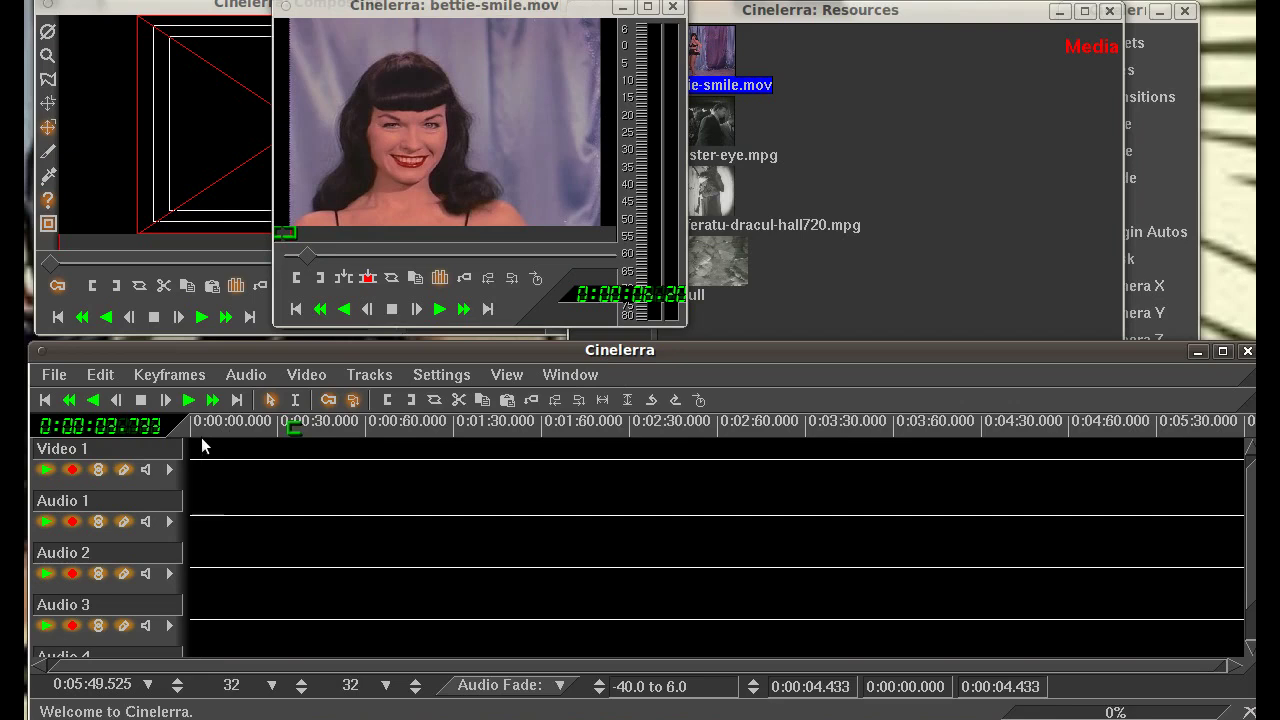
{"action": "left_click", "coordinate": [197, 437]}
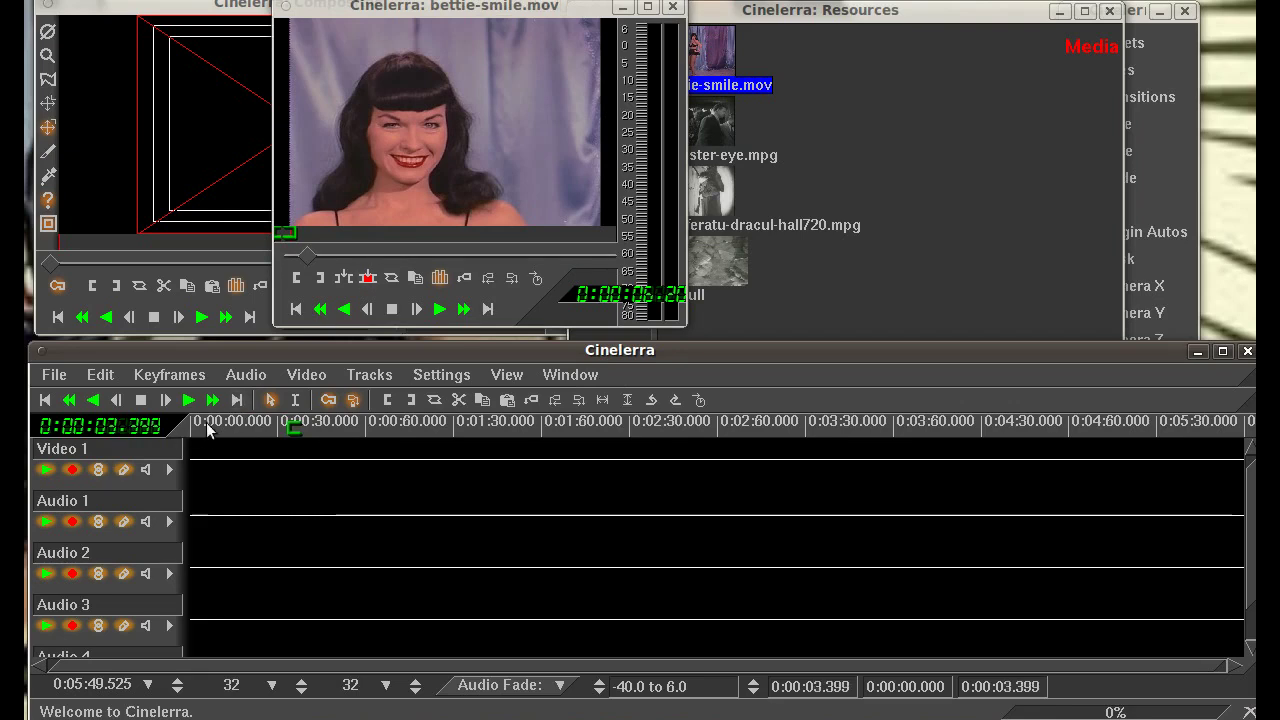
Step: Set the timeline In point and splice the trimmed bettie-smile.mov clip onto Video 1, Audio 1 and Audio 2
{"action": "left_click", "coordinate": [387, 400]}
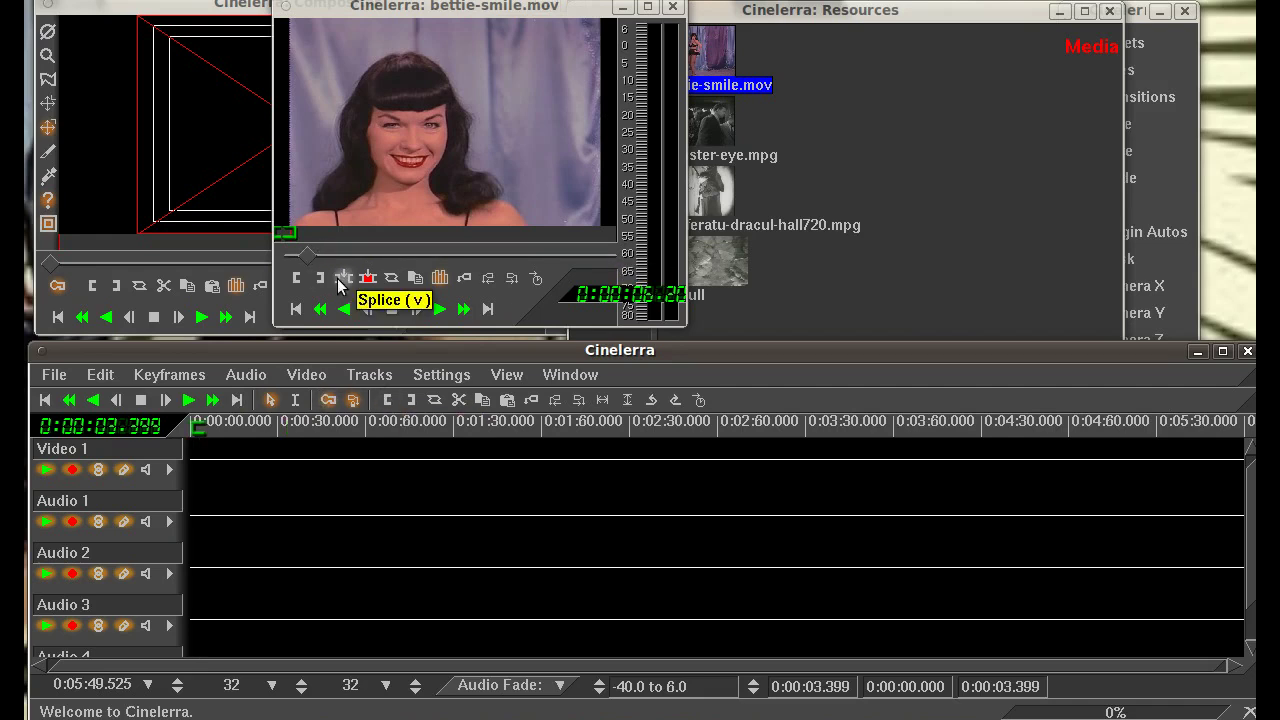
{"action": "left_click", "coordinate": [341, 280]}
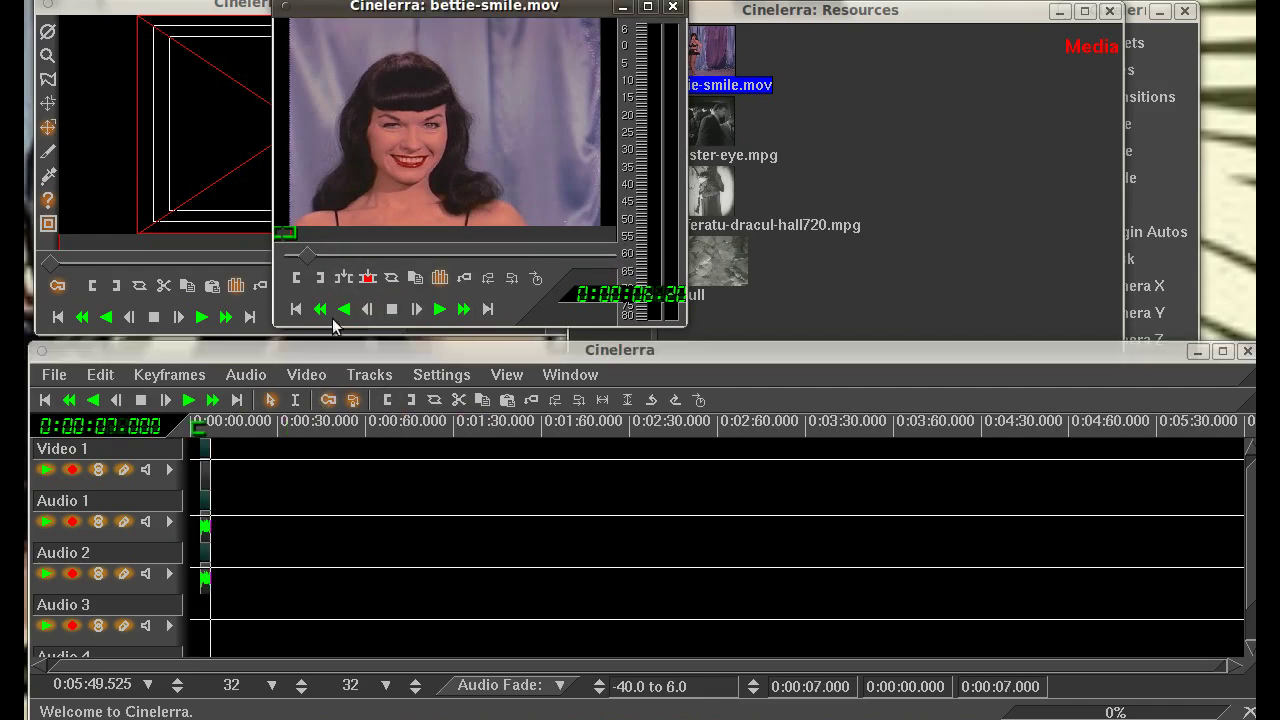
{"action": "left_click", "coordinate": [180, 692]}
Step: Adjust the timeline zoom with the status-bar arrows, then fit the view to the selection
{"action": "left_click", "coordinate": [180, 692]}
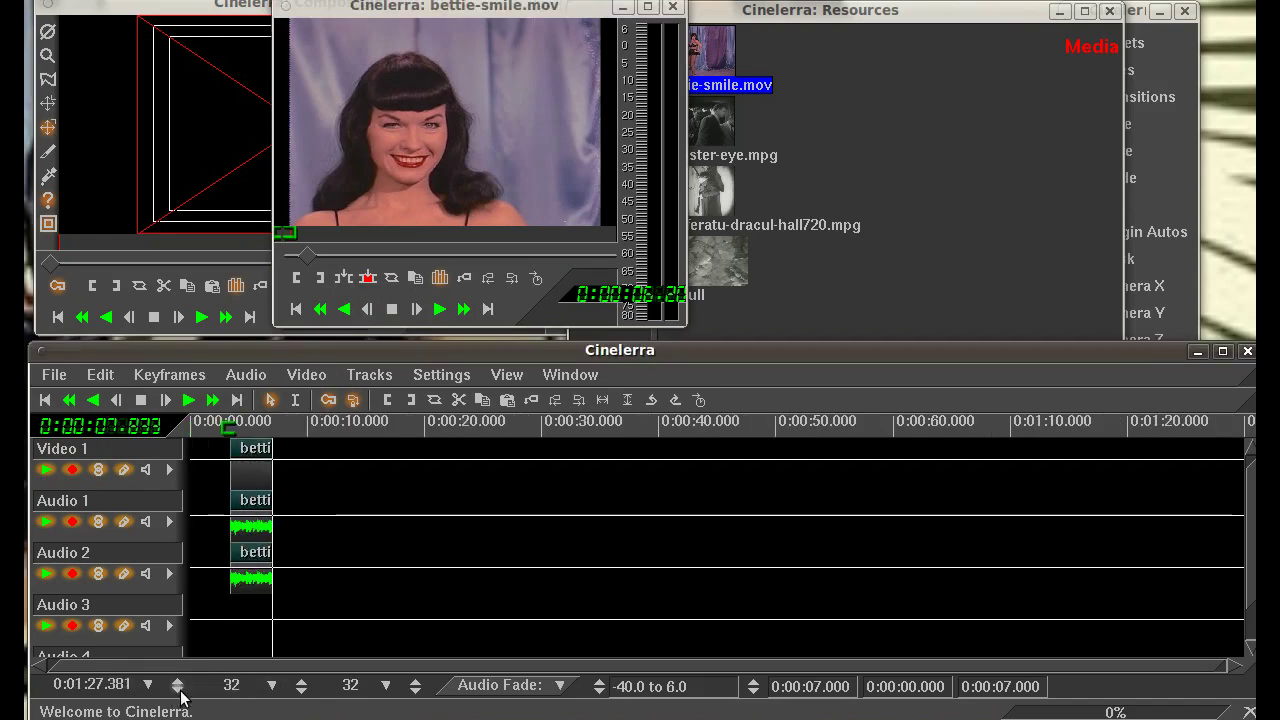
{"action": "left_click", "coordinate": [180, 692]}
{"action": "left_click", "coordinate": [180, 692]}
{"action": "left_click", "coordinate": [180, 692]}
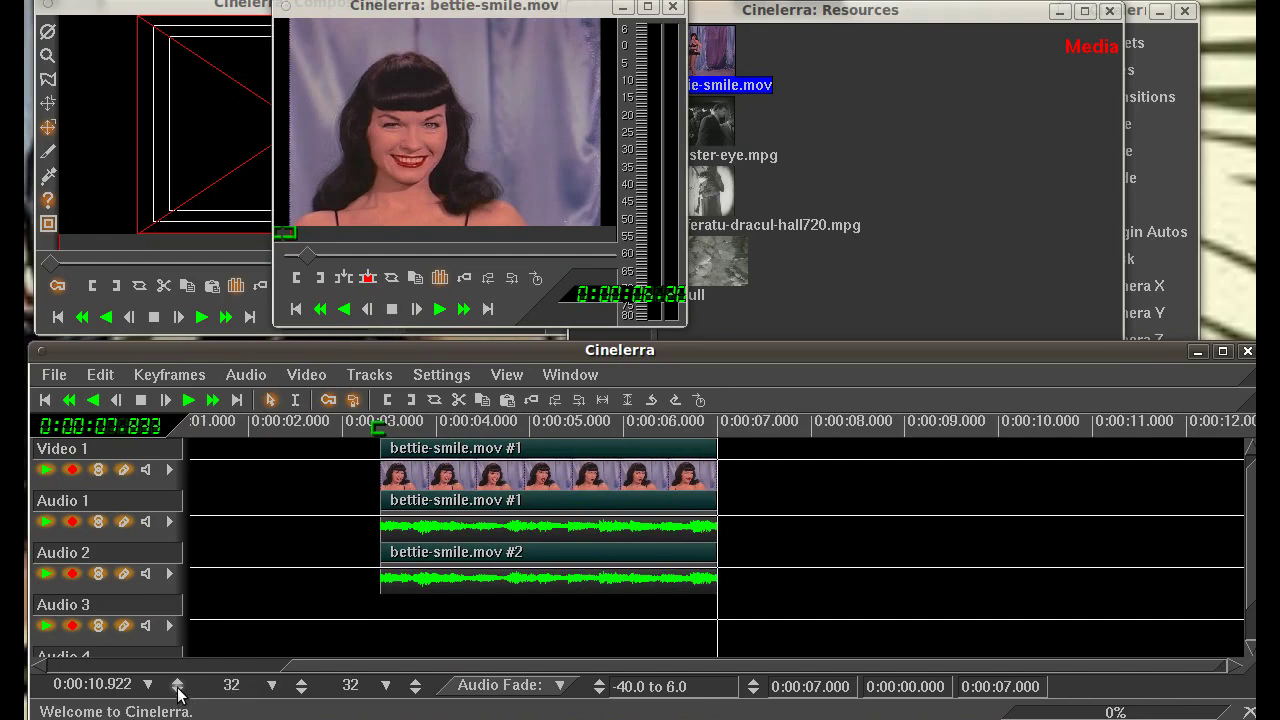
{"action": "left_click", "coordinate": [180, 686]}
{"action": "left_click", "coordinate": [178, 683]}
{"action": "left_click", "coordinate": [178, 683]}
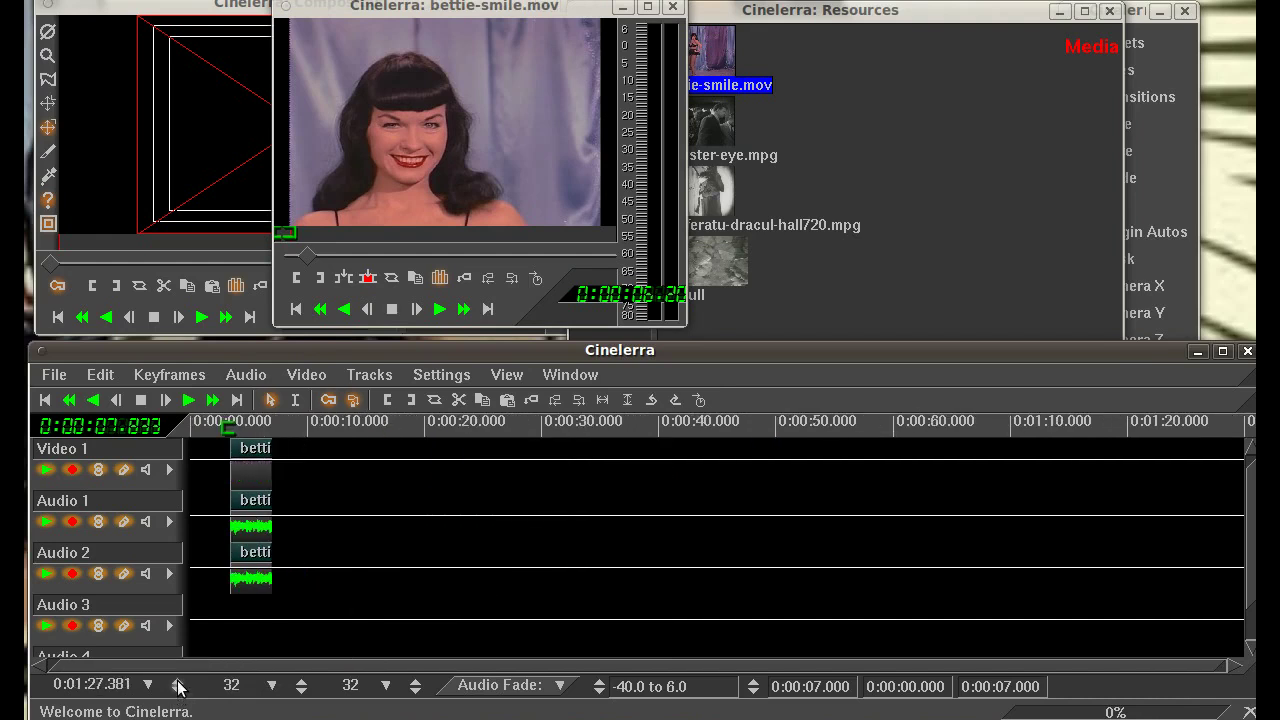
{"action": "left_click", "coordinate": [178, 683]}
{"action": "left_click", "coordinate": [179, 691]}
{"action": "left_click", "coordinate": [179, 691]}
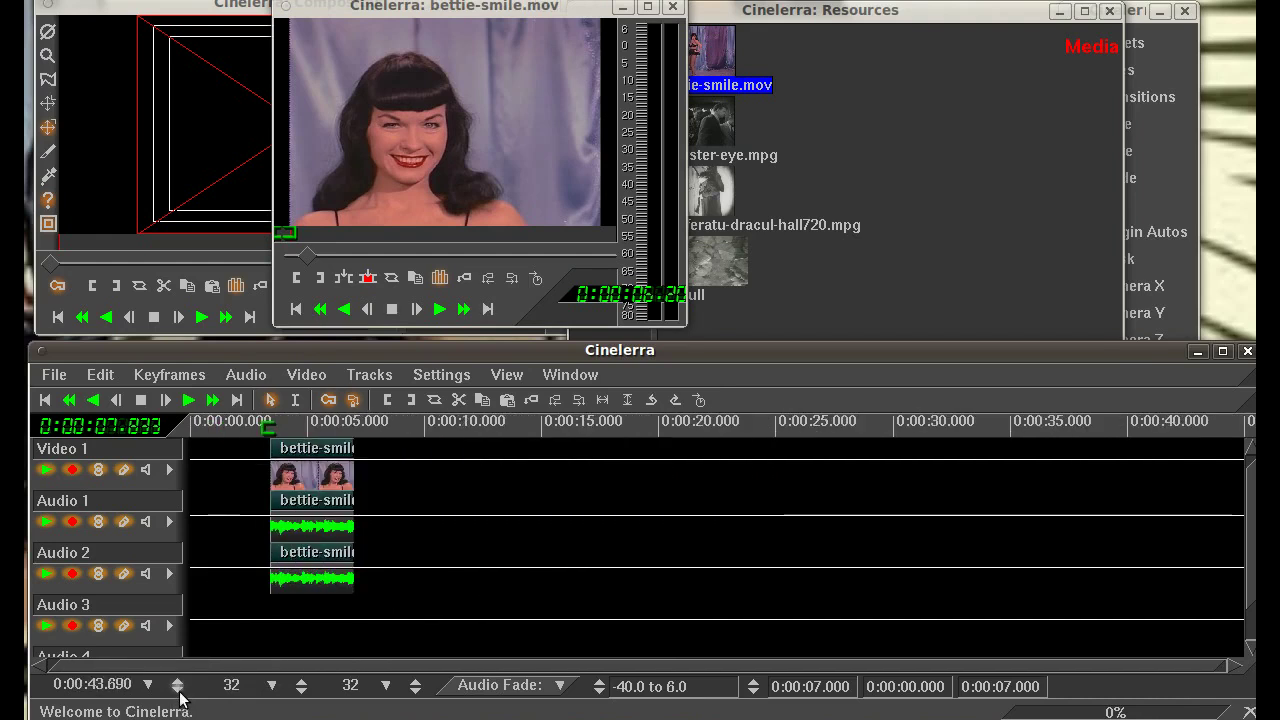
{"action": "left_click", "coordinate": [179, 689]}
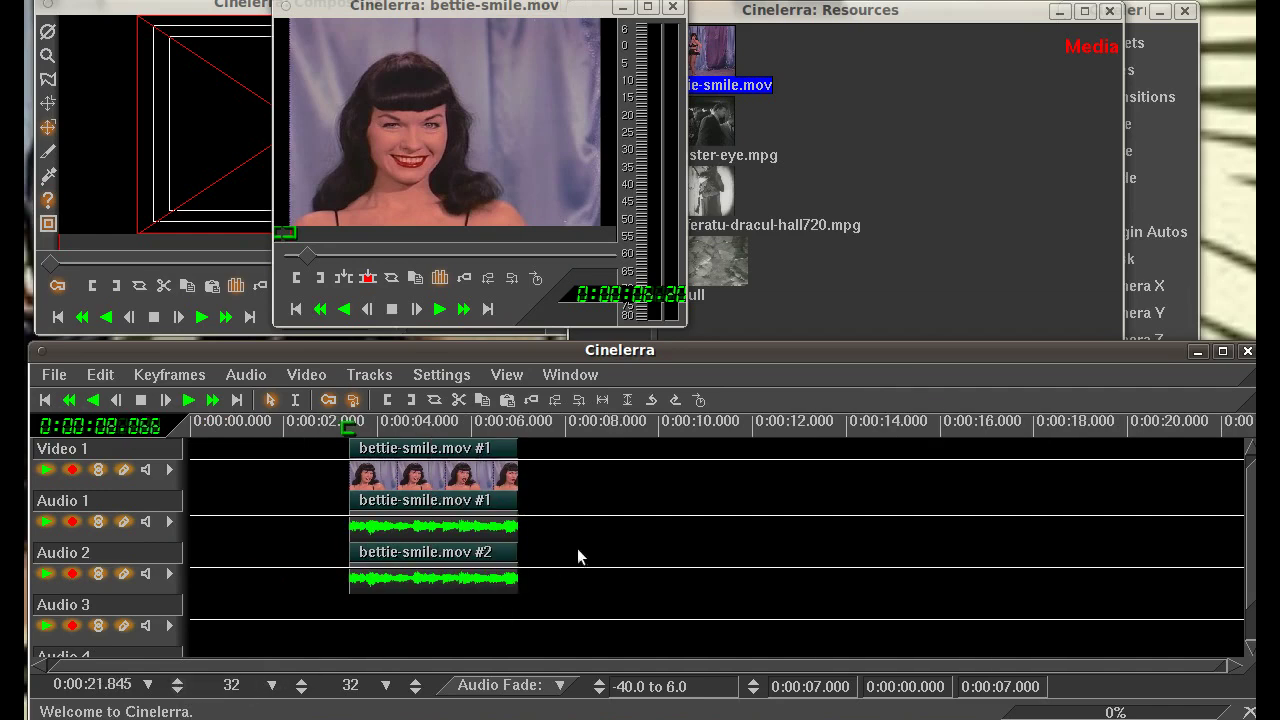
{"action": "left_click", "coordinate": [601, 401]}
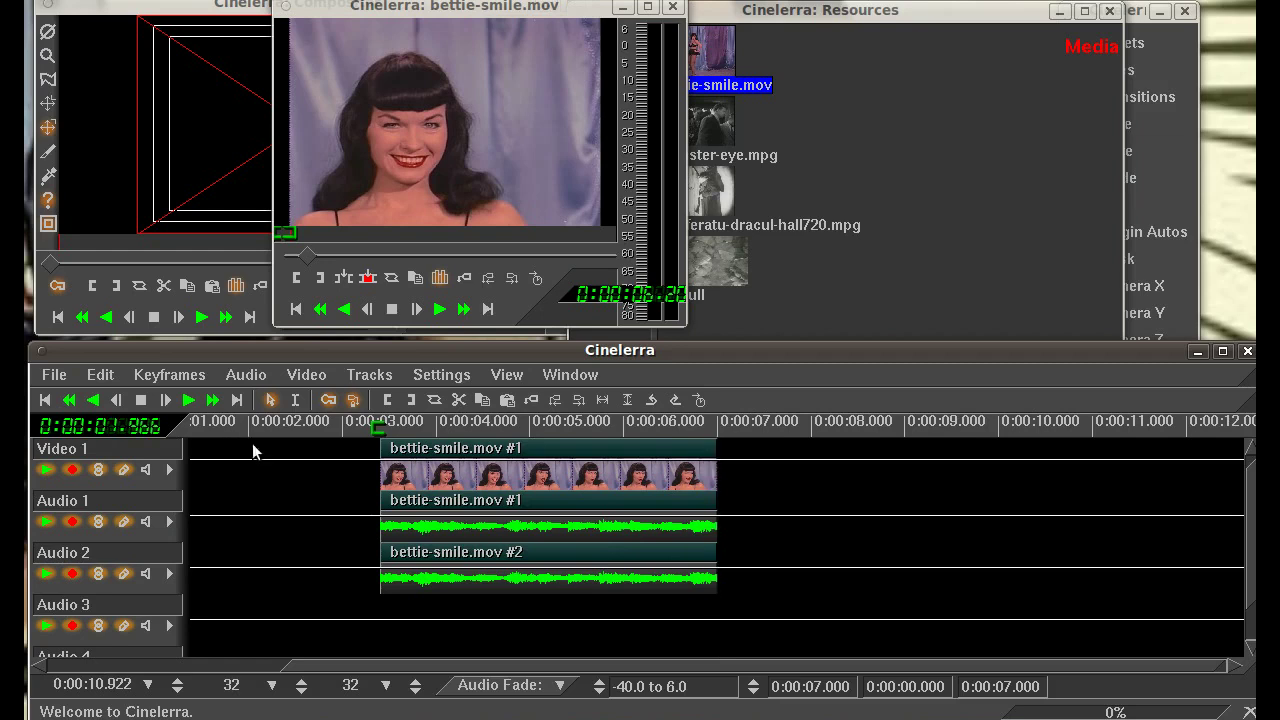
Step: With the I-beam range tool, select 4.466–5.266 across all tracks and fit the view to it
{"action": "left_click", "coordinate": [295, 400]}
{"action": "left_click_drag", "start_coordinate": [481, 635], "coordinate": [556, 638]}
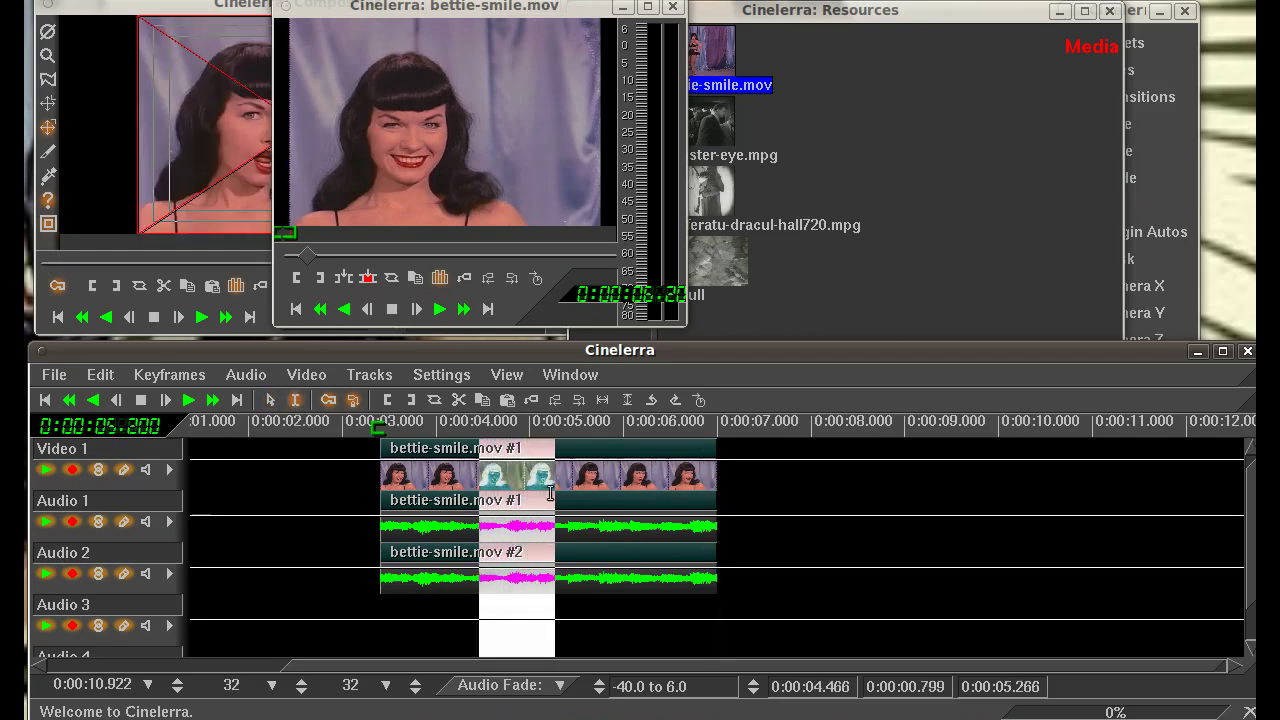
{"action": "left_click", "coordinate": [603, 400]}
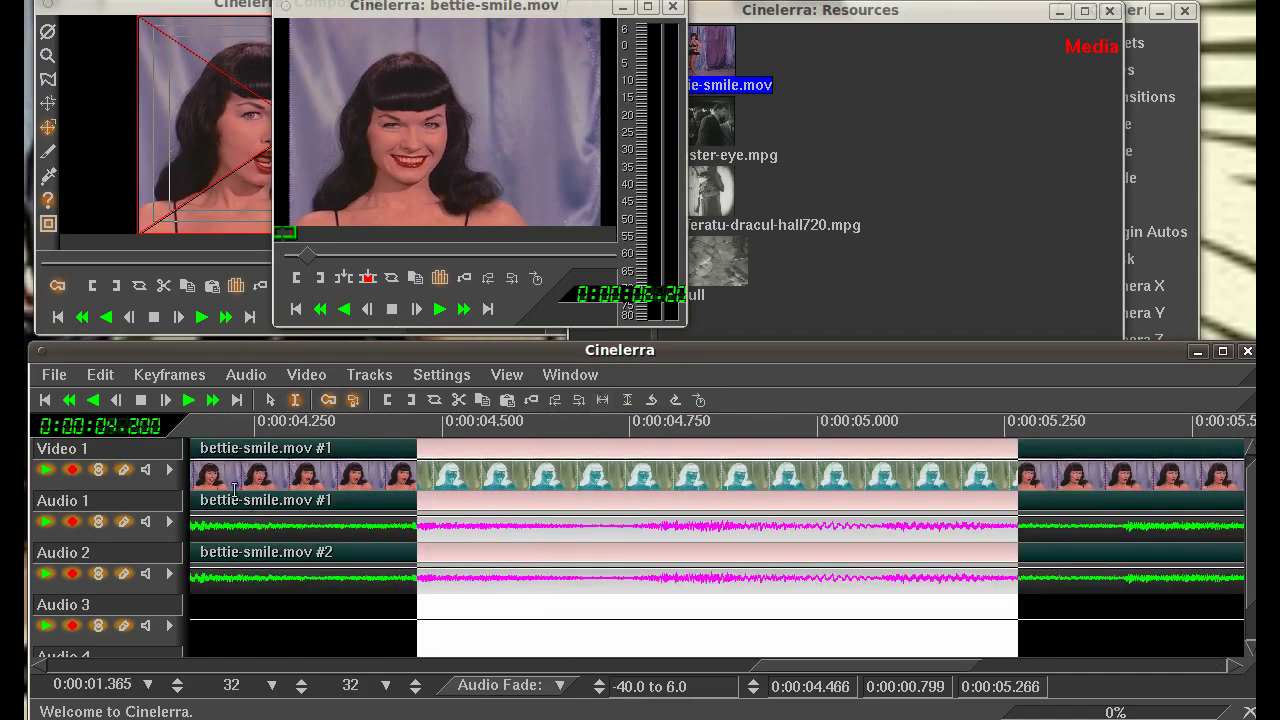
Step: Clear the selection, fit the whole project in view, and move the insertion point to 0:00:07.000
{"action": "left_click", "coordinate": [408, 538]}
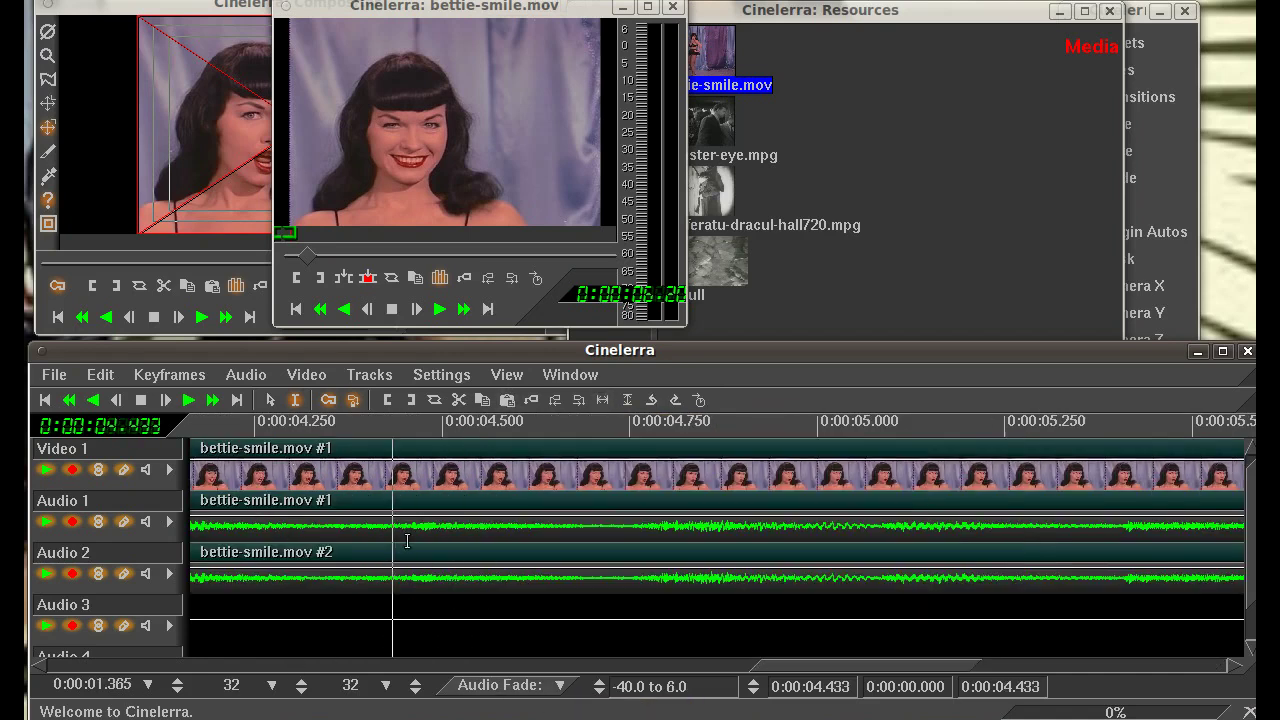
{"action": "left_click", "coordinate": [601, 400]}
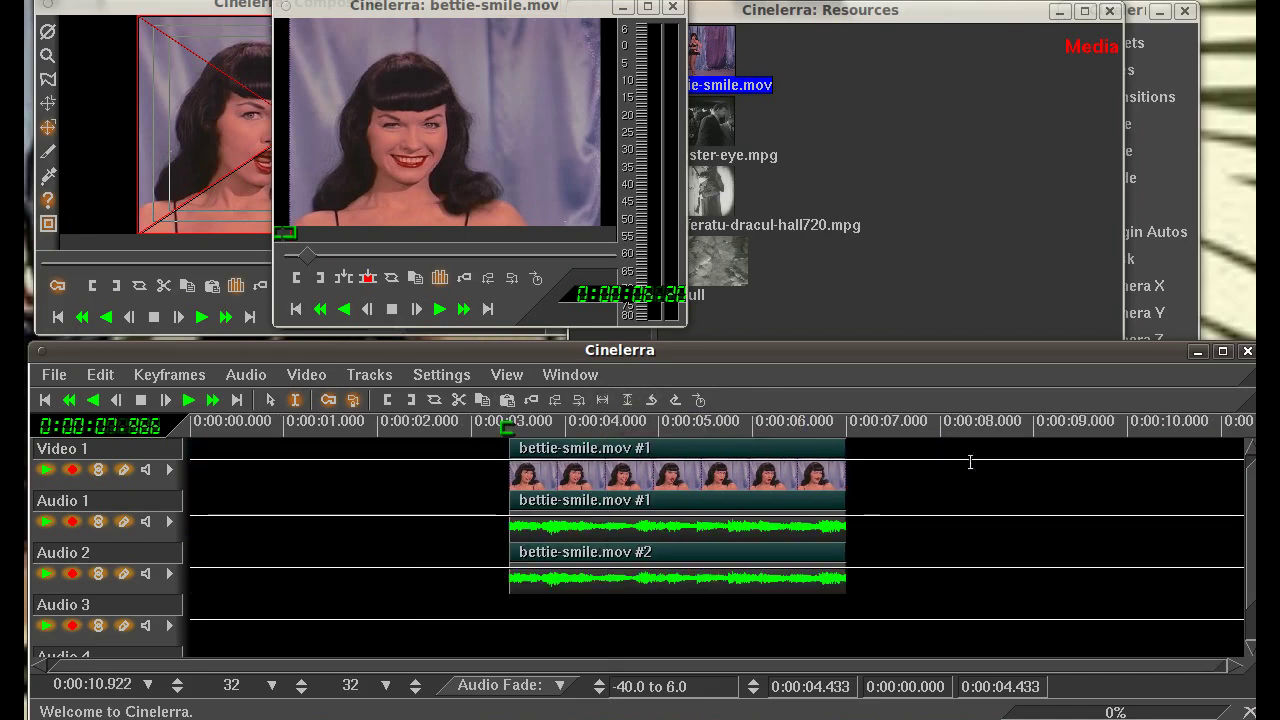
{"action": "left_click", "coordinate": [236, 399]}
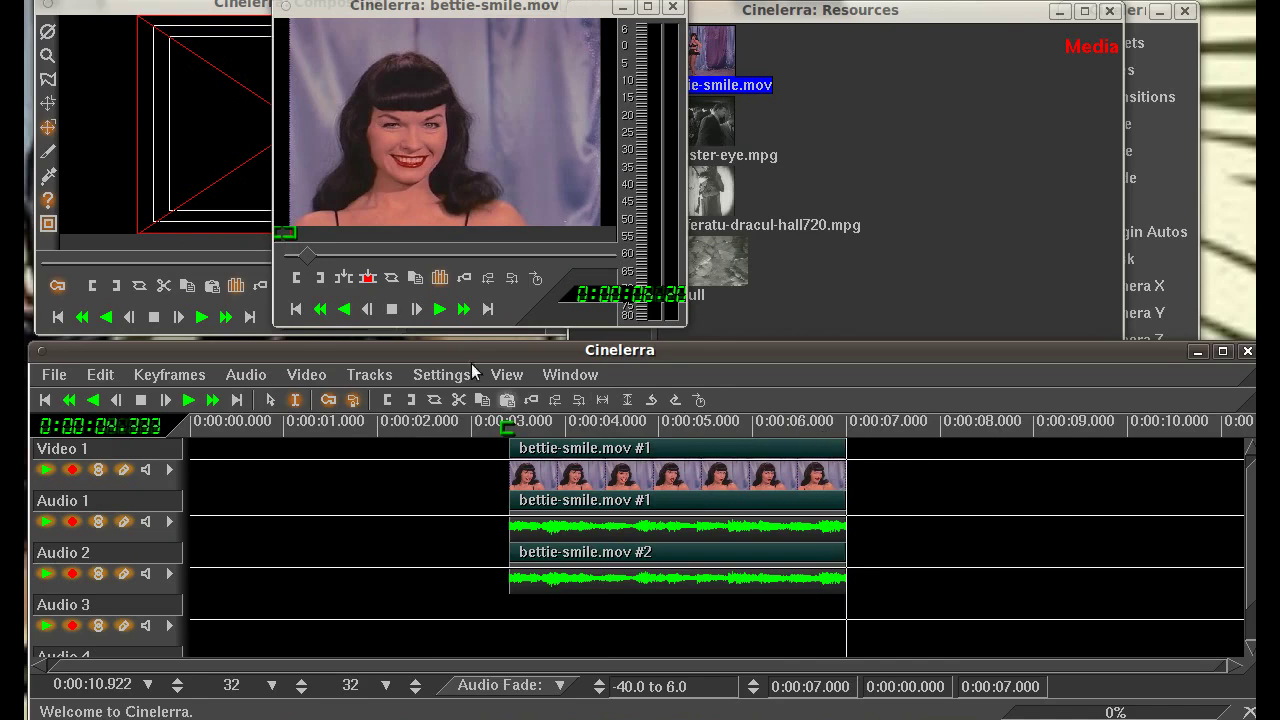
Step: Bring the Resources window with its Media folder in front of the Viewer
{"action": "left_click", "coordinate": [785, 148]}
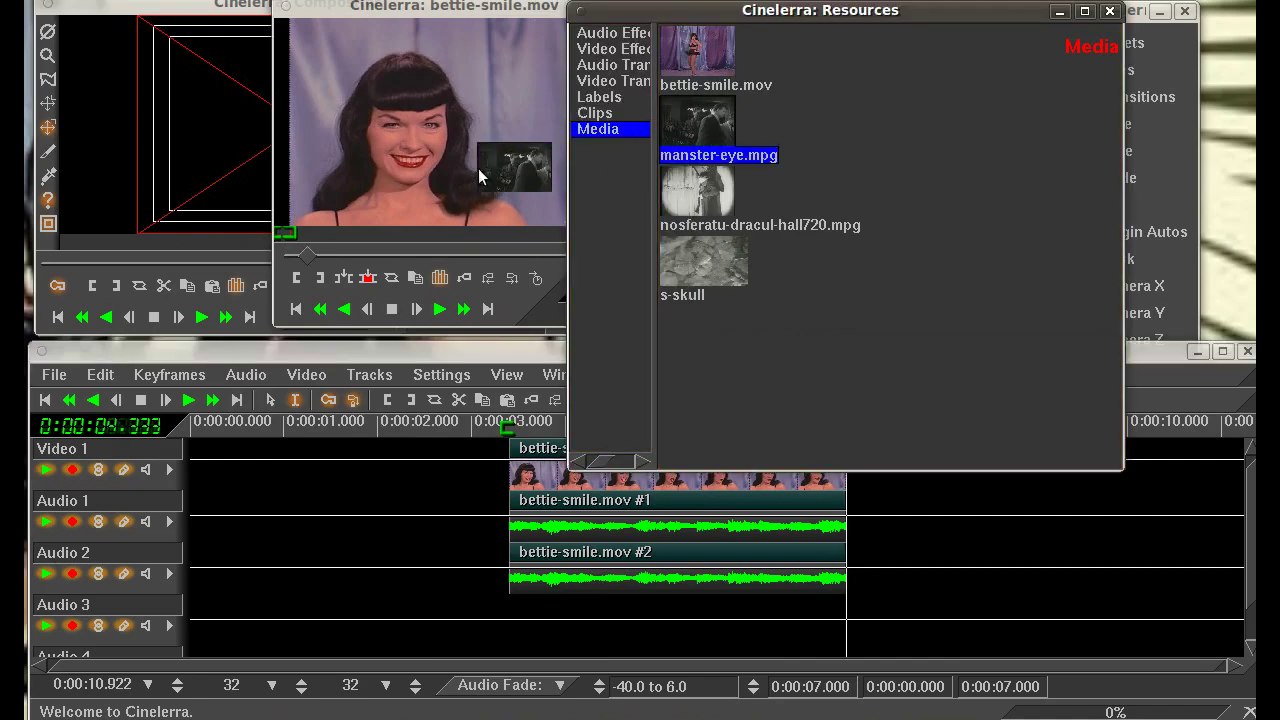